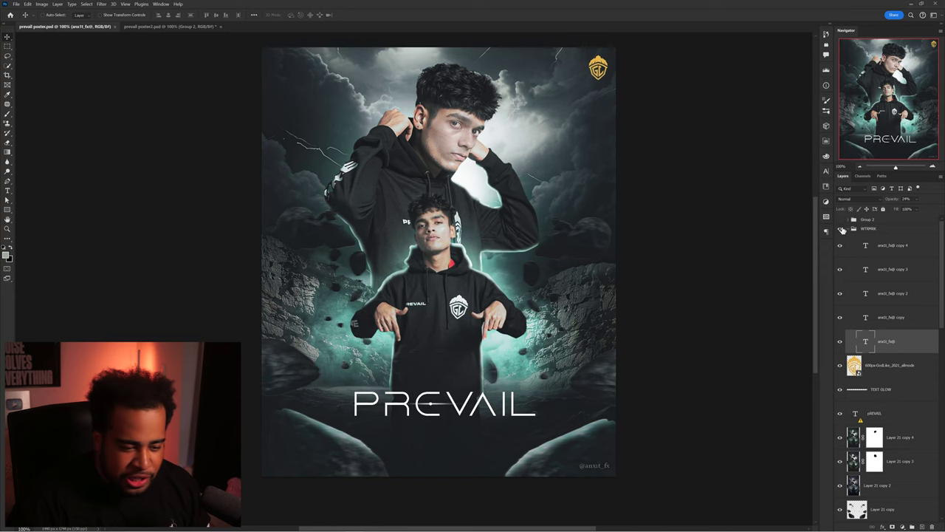
- Hide the finished poster's watermark, logo, title and effect layers down through Layer 11
drag(842, 239, 841, 410)
scroll(842, 409, down, 1)
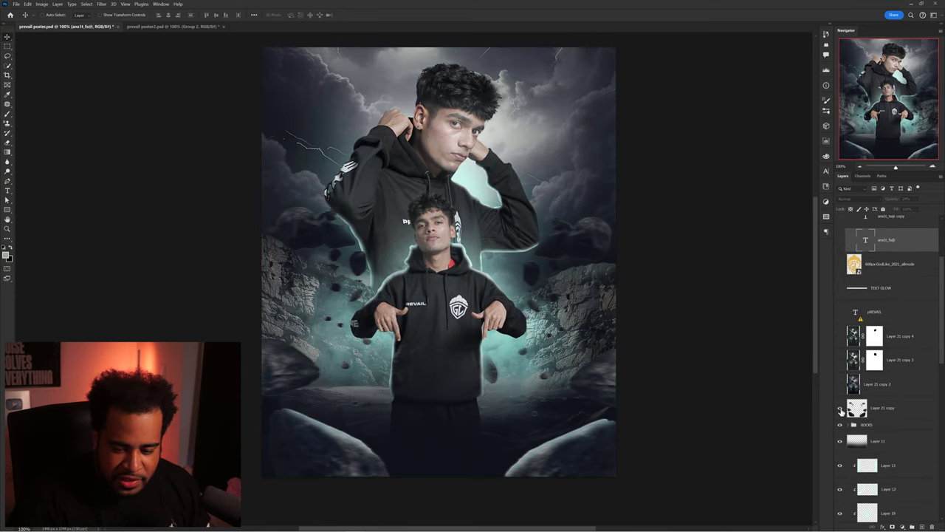
scroll(869, 401, down, 1)
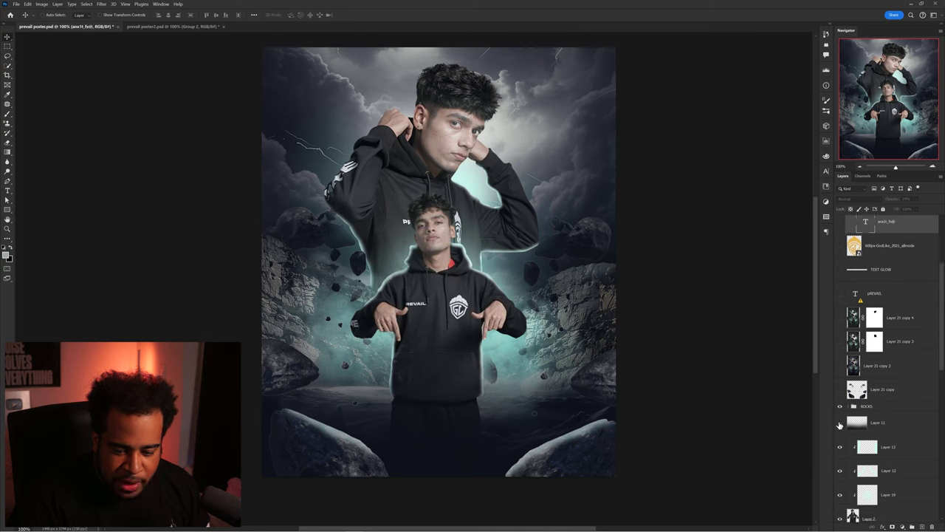
click(840, 424)
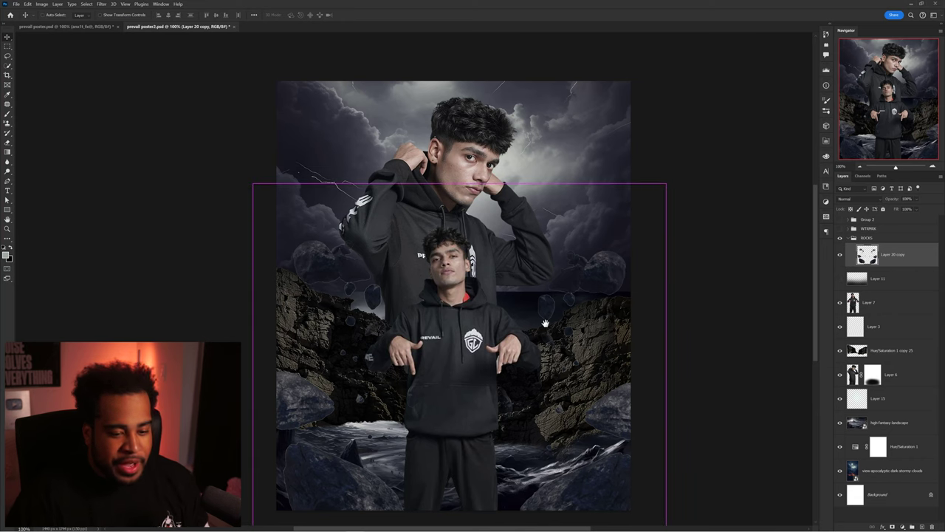
scroll(562, 285, down, 2)
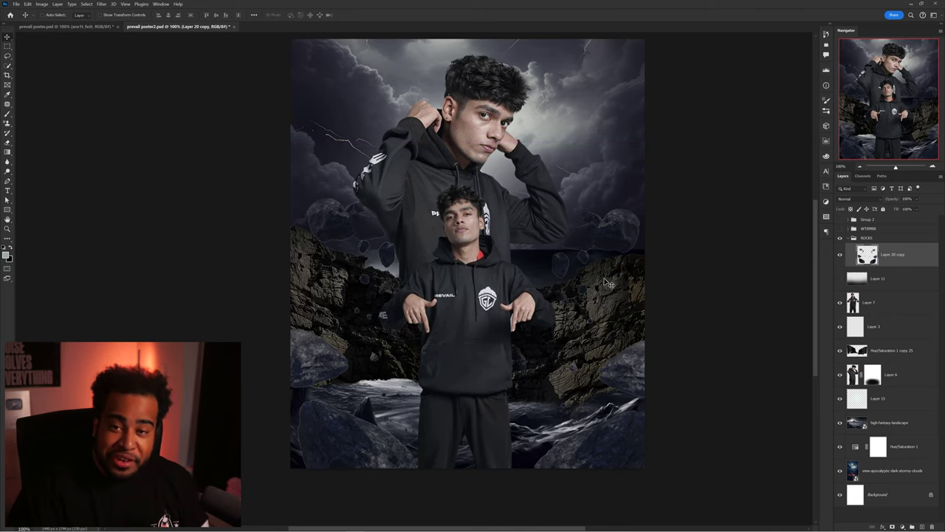
drag(599, 310, 613, 264)
key(ctrl+z)
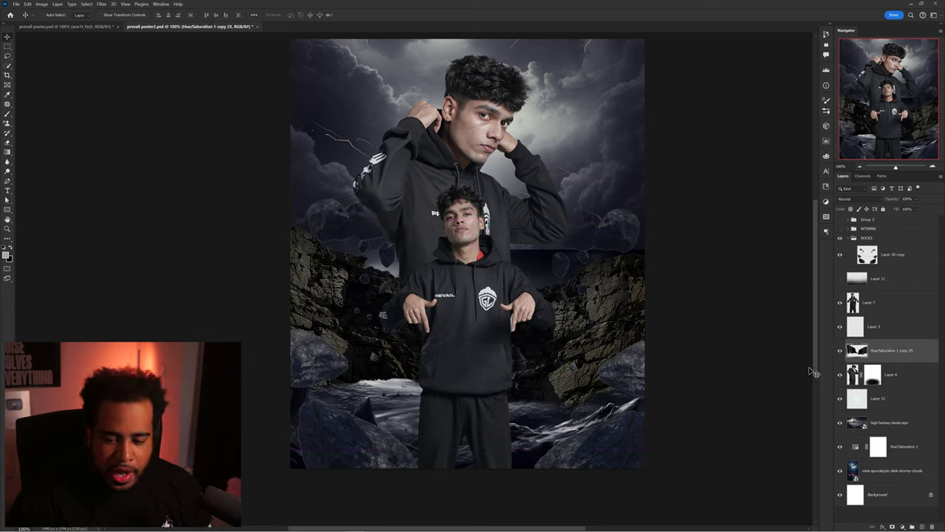
- Examine the PREVAIL title and the cliff bases in prevail poster.psd, and return to prevail poster2.psd
click(96, 27)
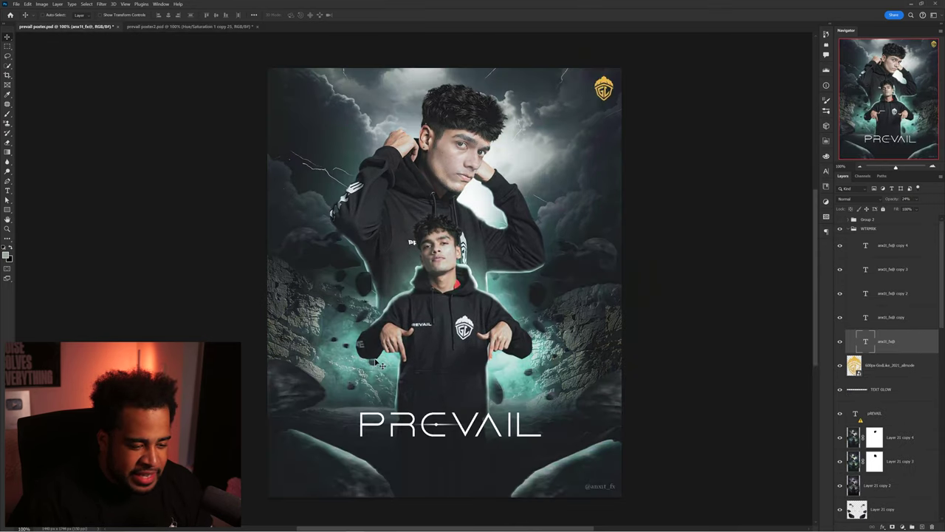
scroll(347, 410, up, 2)
drag(456, 399, 234, 364)
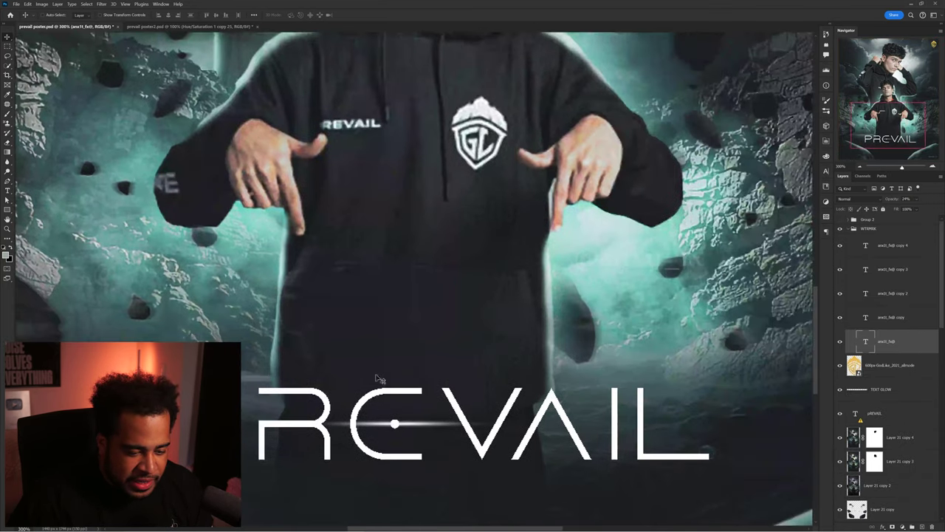
scroll(677, 374, down, 2)
drag(699, 373, 611, 360)
scroll(618, 371, up, 3)
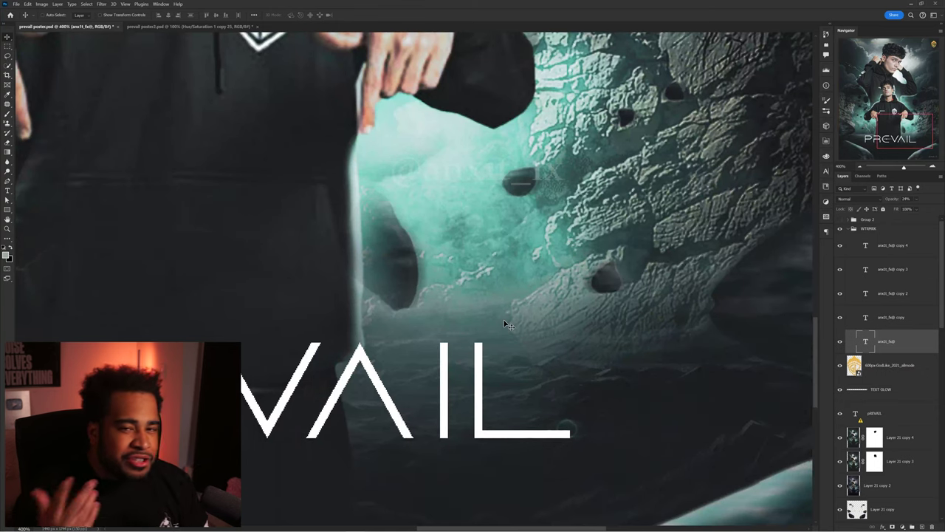
scroll(472, 313, down, 2)
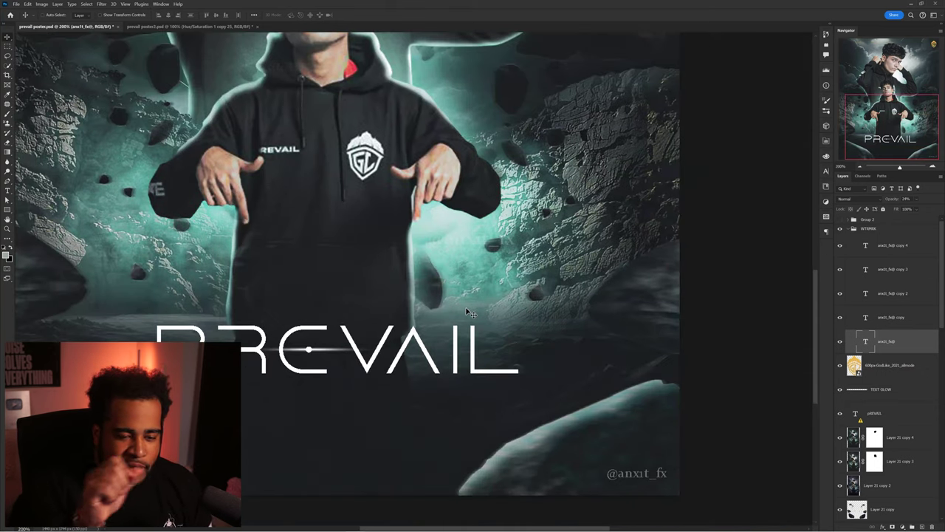
scroll(450, 307, down, 1)
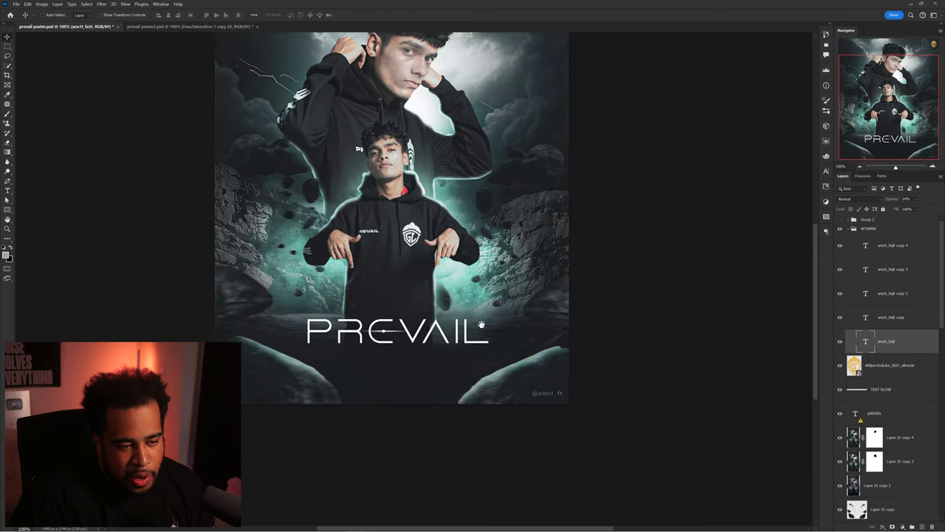
key(ctrl+Tab)
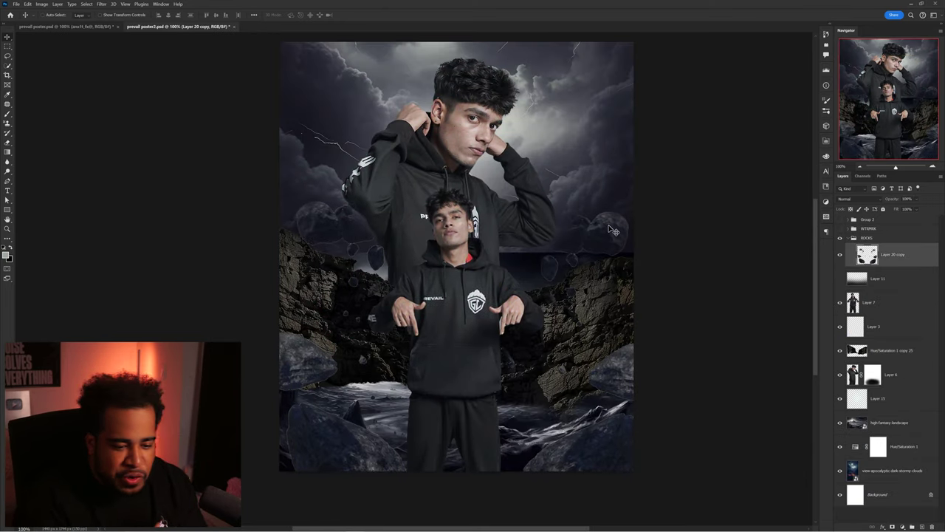
- Add a layer mask to Hue/Saturation 1 copy 25 and trace a pen path along the left cliff's base and across the hoodie
click(889, 354)
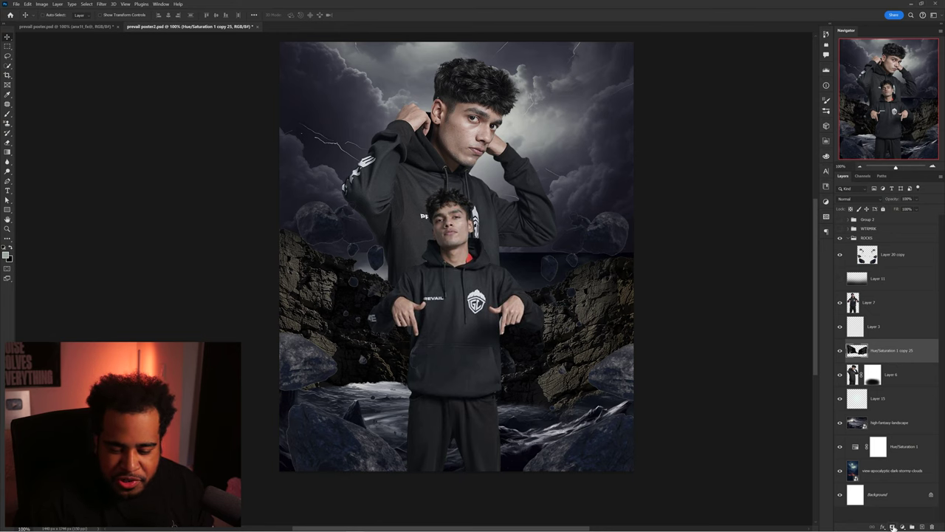
scroll(319, 383, up, 3)
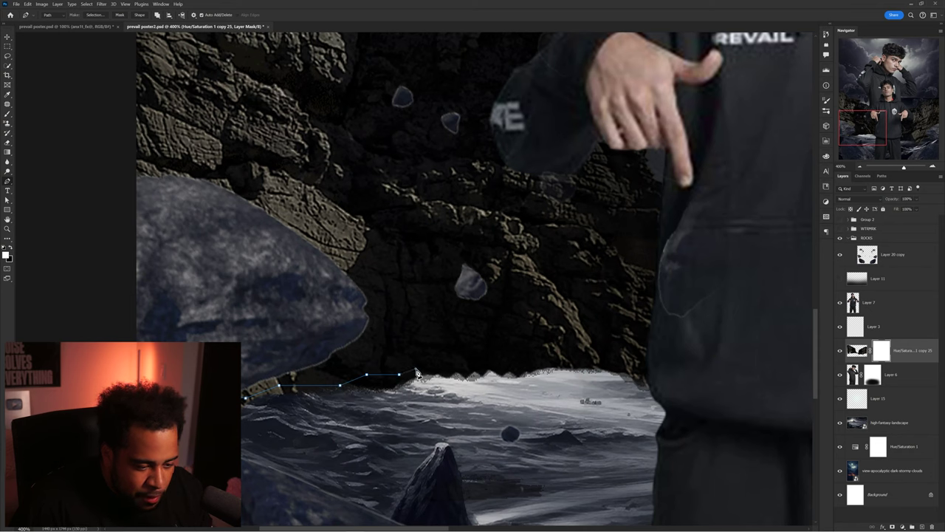
click(415, 367)
click(439, 366)
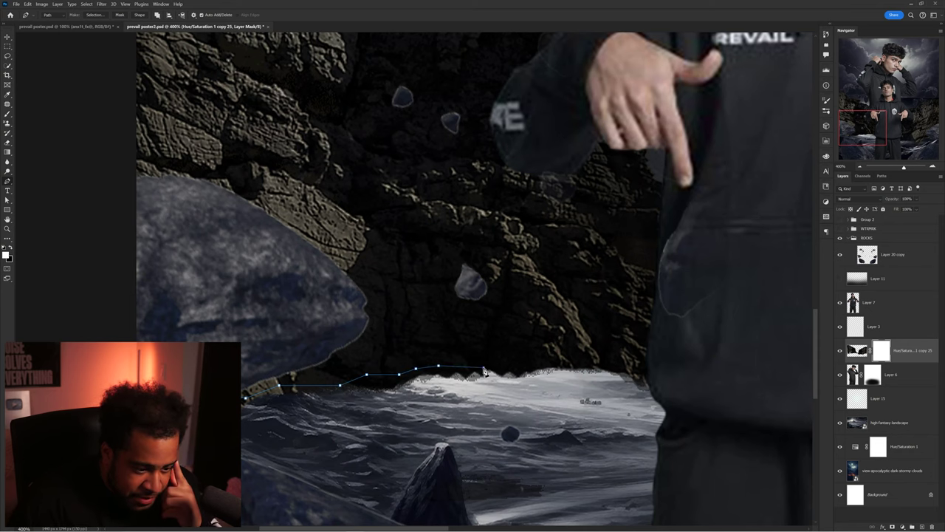
drag(645, 360, 269, 316)
click(267, 319)
click(320, 321)
click(481, 333)
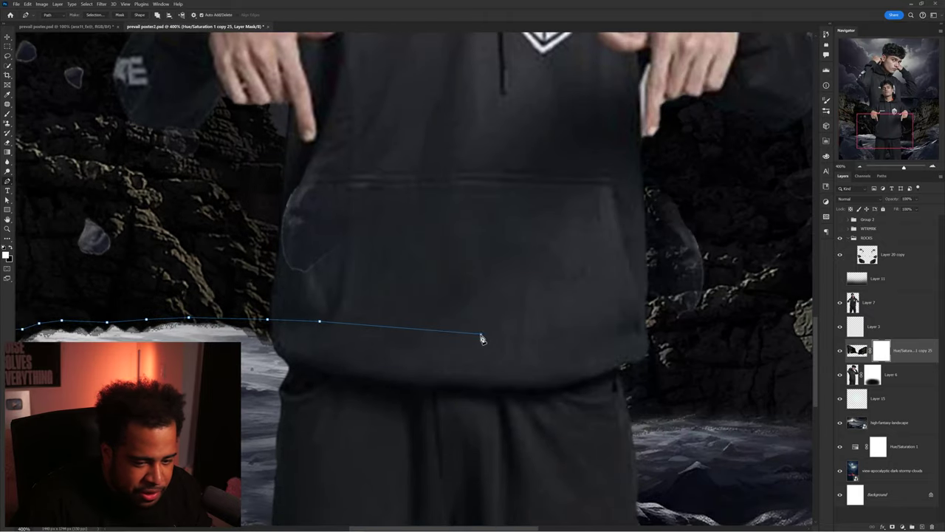
- Extend the pen path along the uneven base of the right cliff down to the snowy ridge
drag(609, 354, 386, 286)
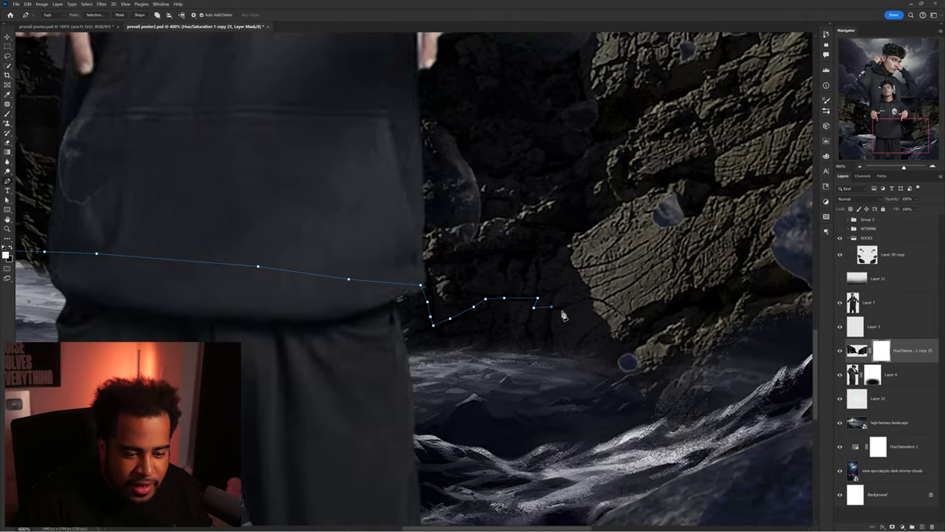
drag(645, 337, 402, 262)
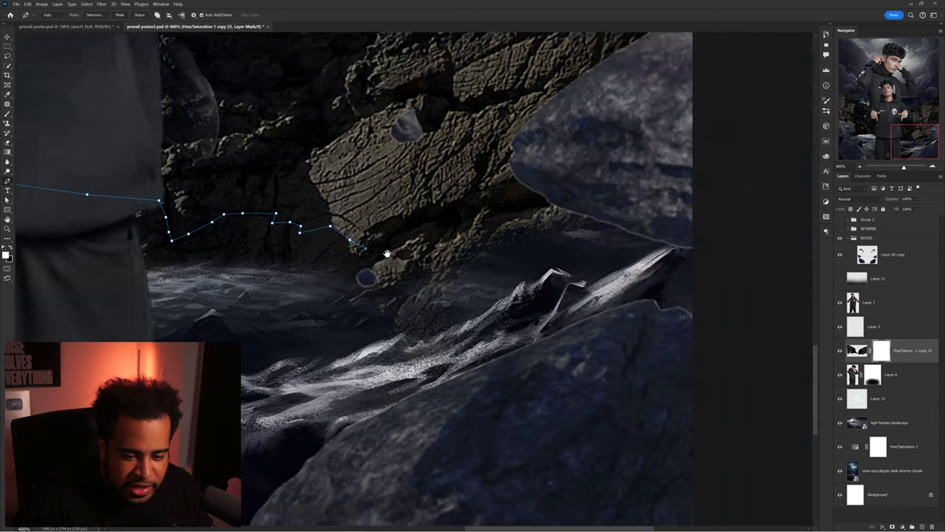
scroll(406, 273, down, 1)
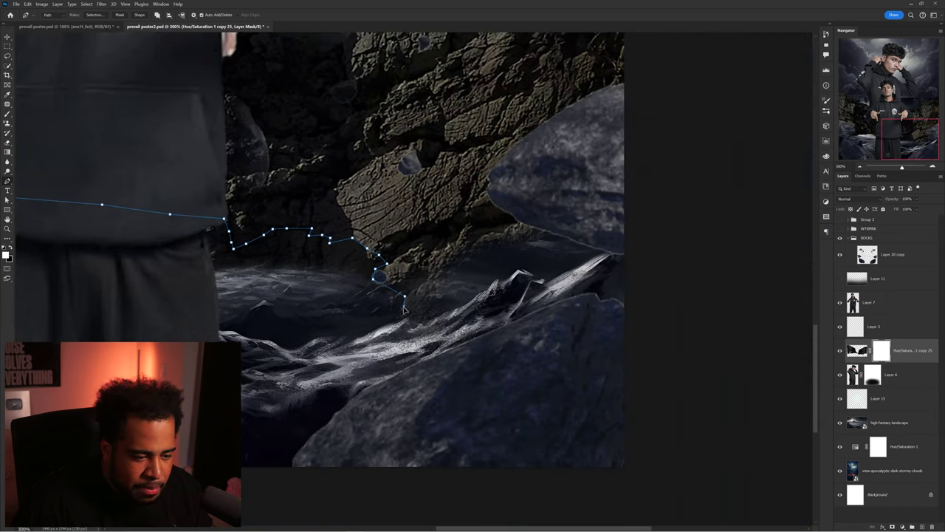
scroll(385, 338, down, 3)
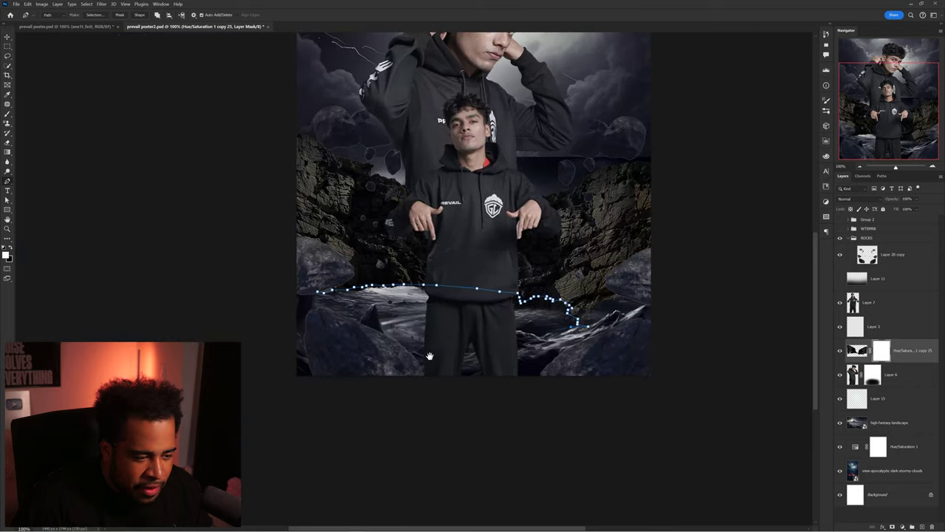
- Convert the closed path into a selection and mask out the cliffs' lower edge inside it
key(ctrl+Return)
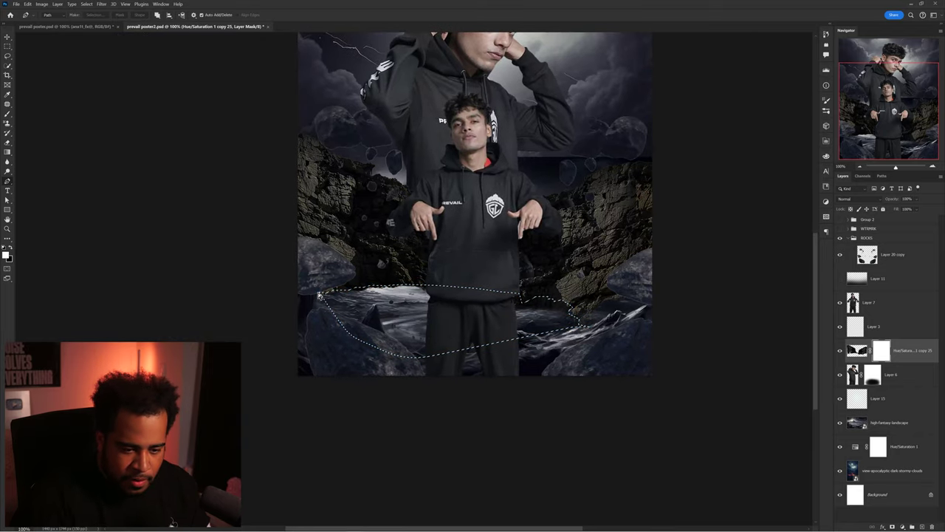
key(v)
scroll(561, 305, up, 2)
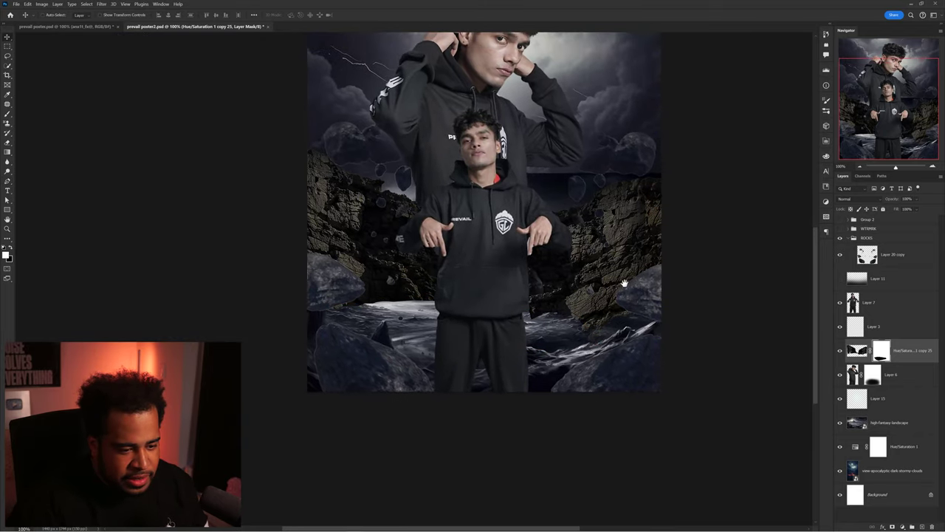
- Mask away the leftover base of the right cliff and free-transform the cliffs layer from its upper corner
key(p)
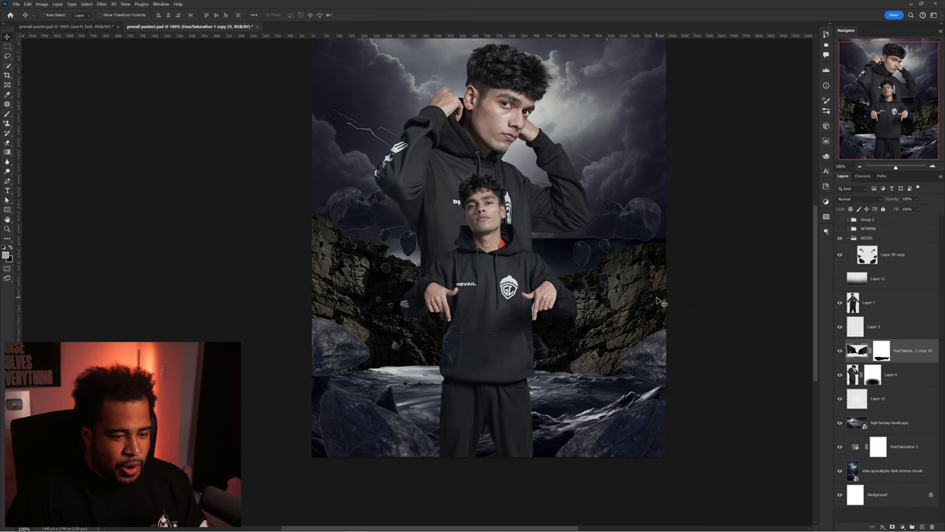
key(ctrl+t)
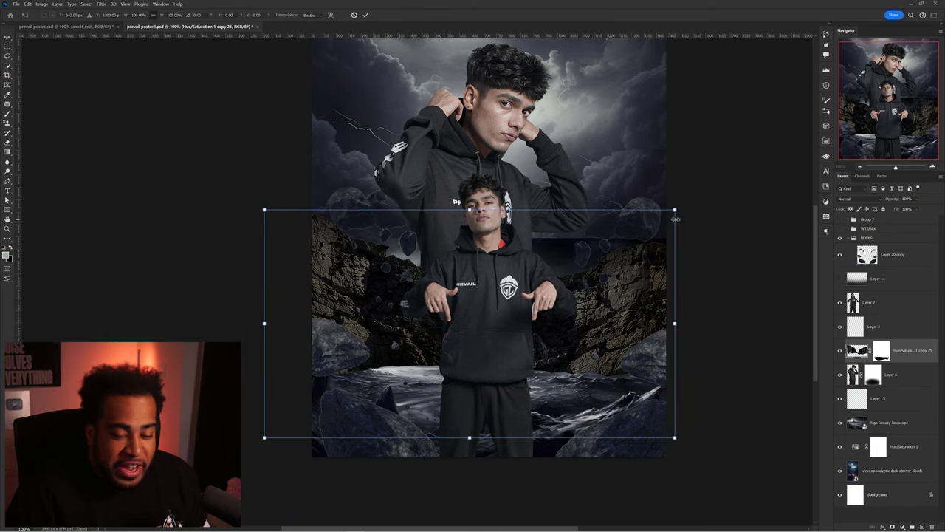
click(673, 210)
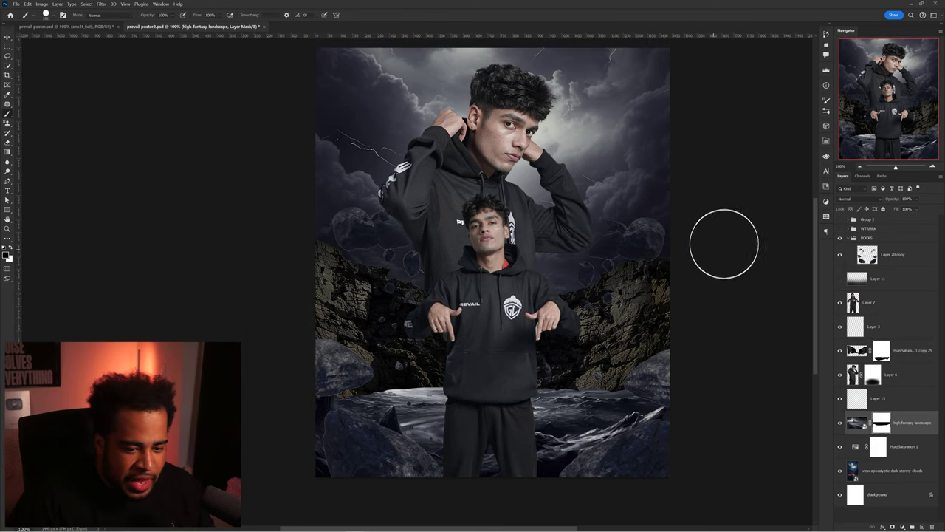
- Paint black with the Brush on the high-fantasy-landscape layer mask to hide the landscape above the cliffs
drag(643, 131, 624, 177)
drag(625, 237, 616, 196)
drag(650, 265, 585, 255)
drag(586, 255, 542, 222)
- Reposition the view-apocalyptic-dark-stormy-clouds layer so its lightning sits behind the large figure's head and the glowing clouds meet the cliffs
drag(392, 147, 463, 140)
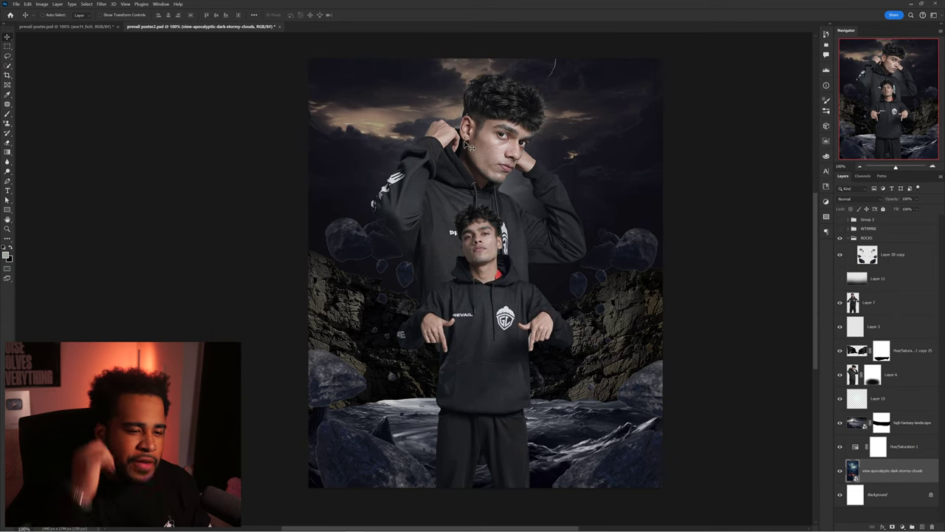
drag(580, 124, 564, 290)
scroll(553, 297, up, 3)
scroll(560, 268, down, 4)
scroll(562, 265, up, 2)
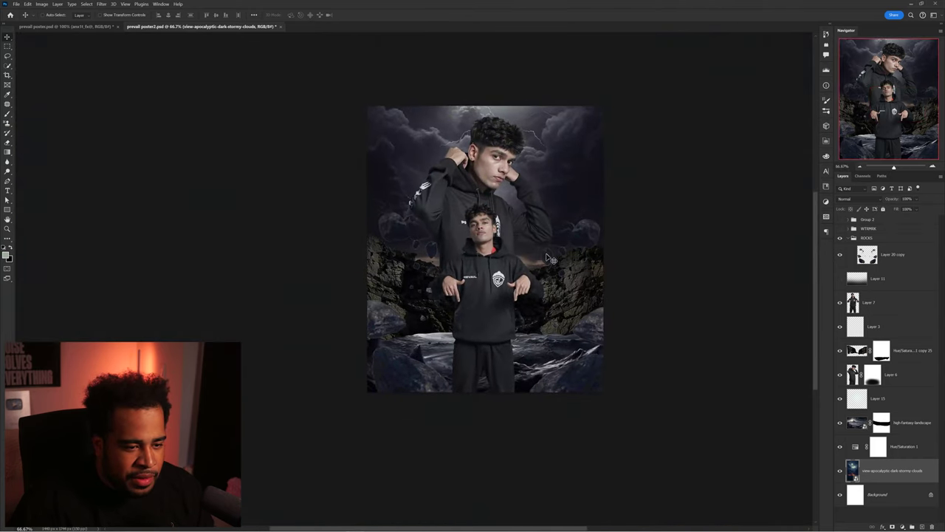
drag(564, 254, 571, 264)
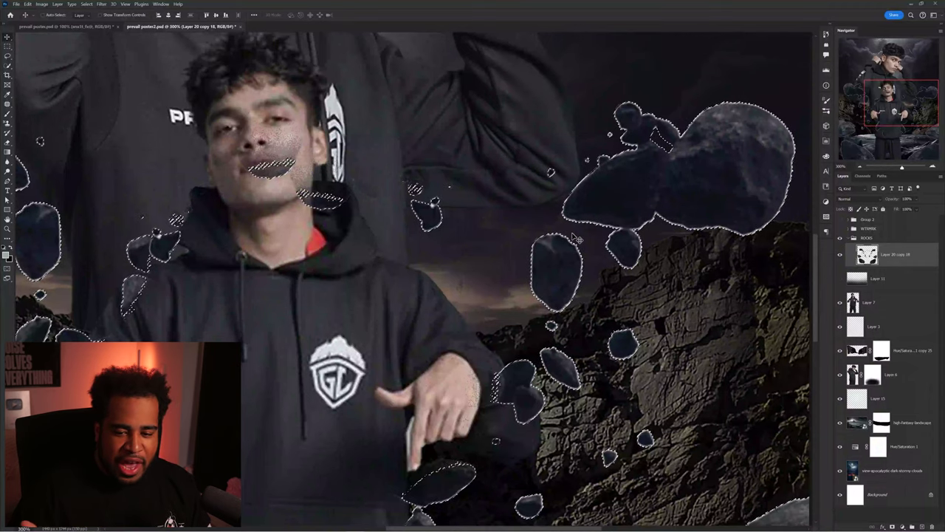
- Contract the selection around the floating rocks on Layer 20 copy 18 by 2 pixels
click(90, 4)
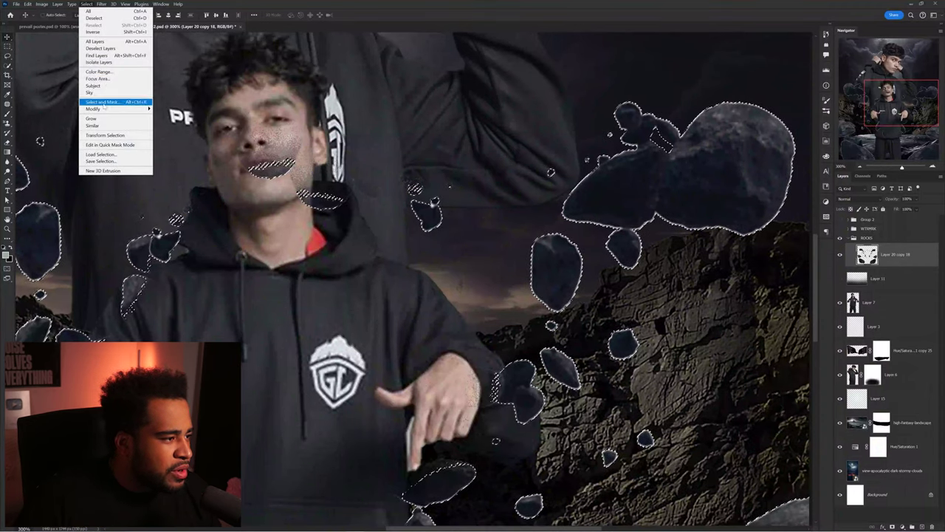
mouse_move(122, 109)
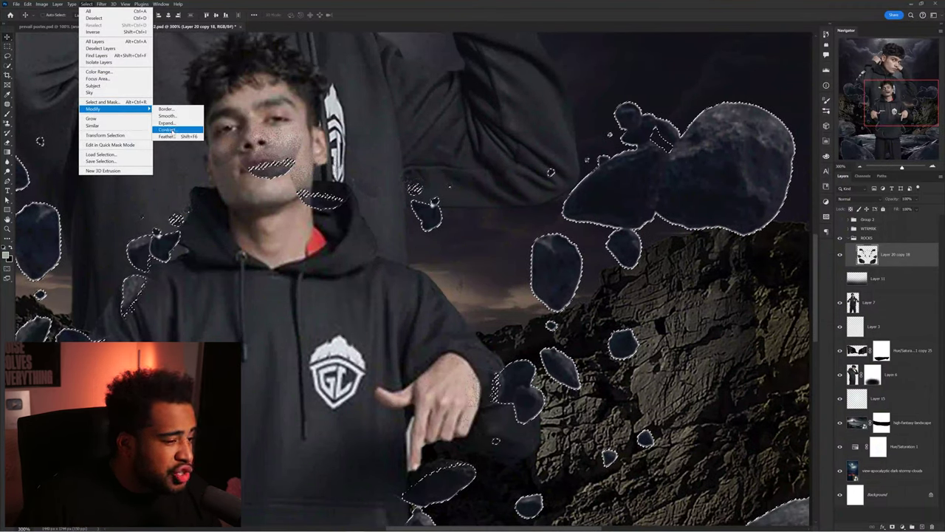
click(168, 129)
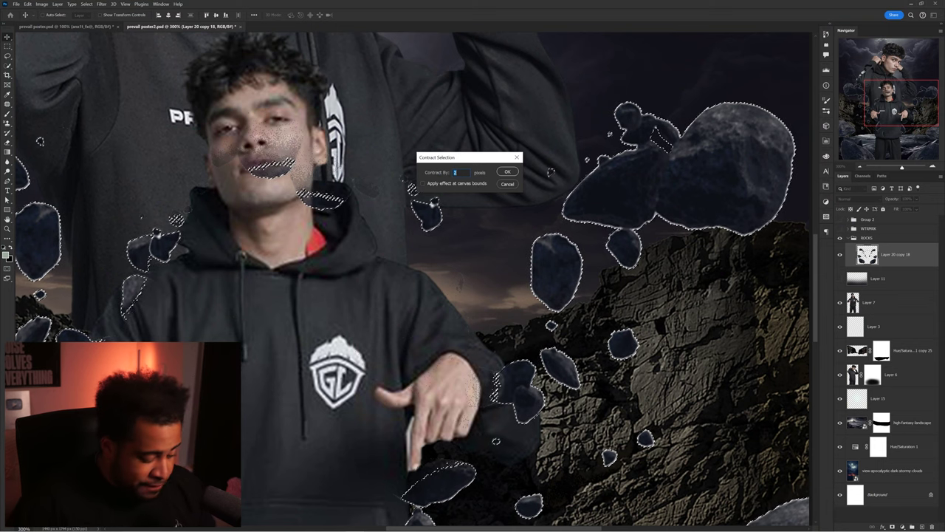
key(Return)
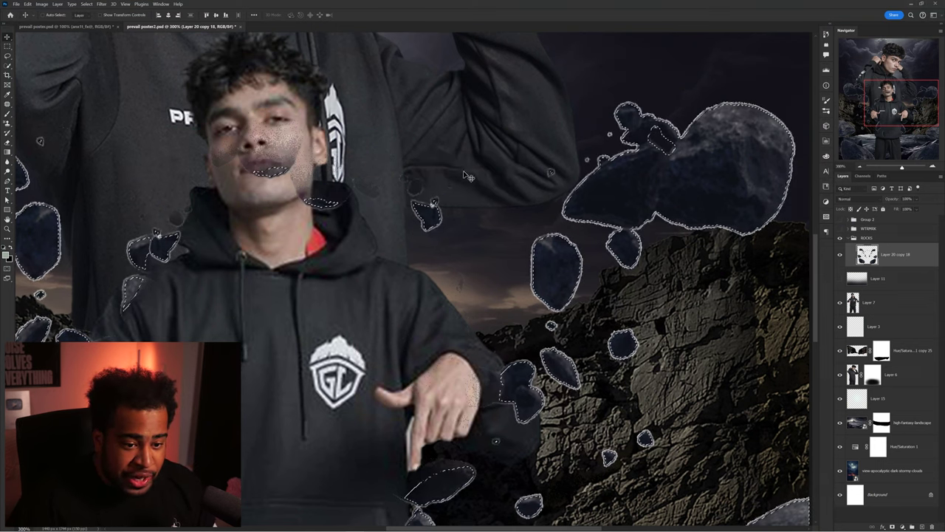
- Cut the selected rocks onto a new layer and hide the leftover edges on Layer 20 copy 18
key(m)
right_click(544, 150)
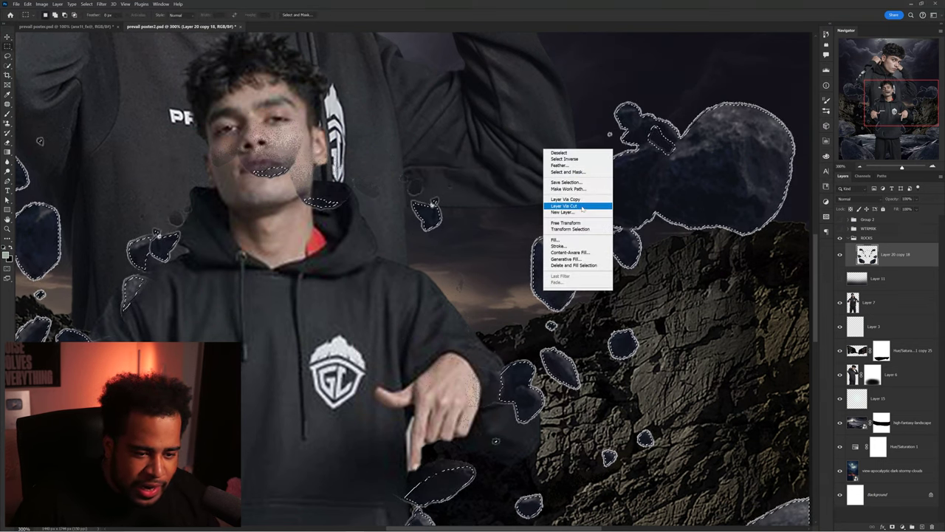
click(563, 205)
scroll(658, 224, down, 3)
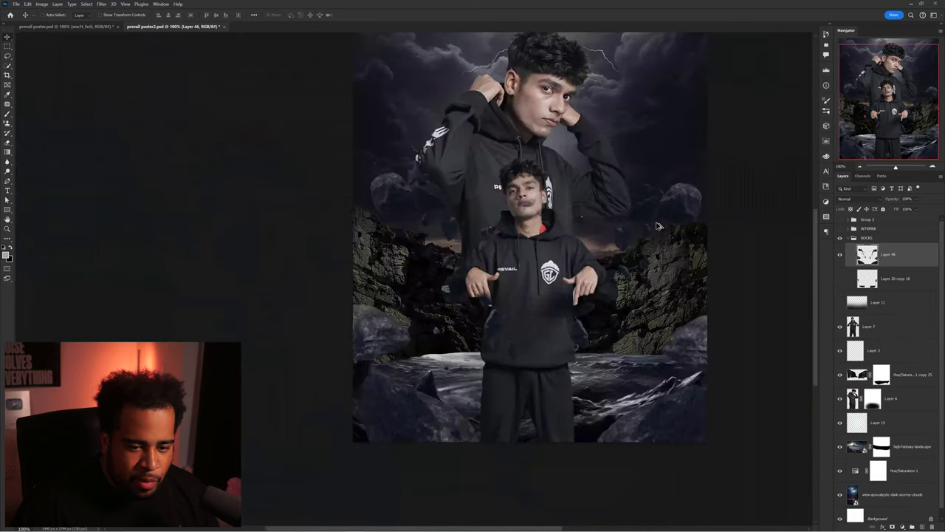
- Add a layer mask to Layer 46 and paint black with the Brush to hide stray fragments and rough edges around the floating rocks
scroll(667, 227, up, 3)
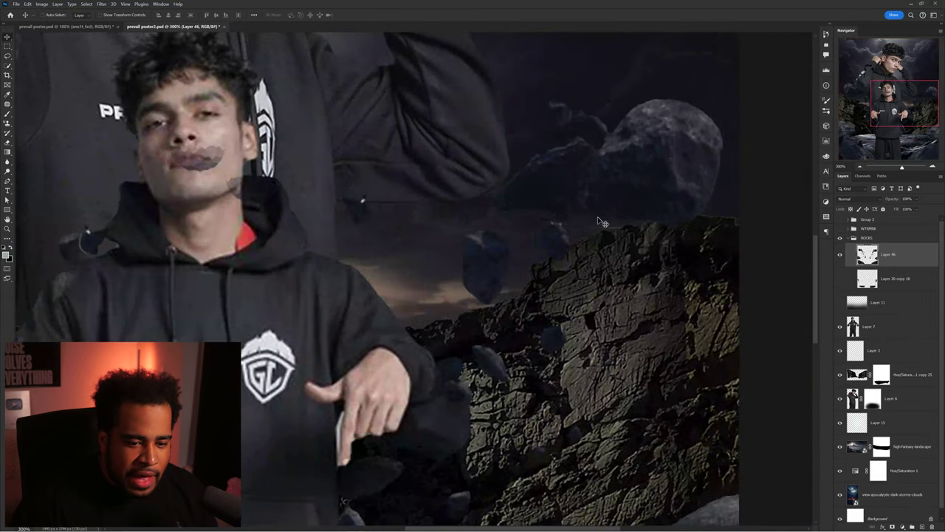
key(b)
scroll(579, 109, up, 3)
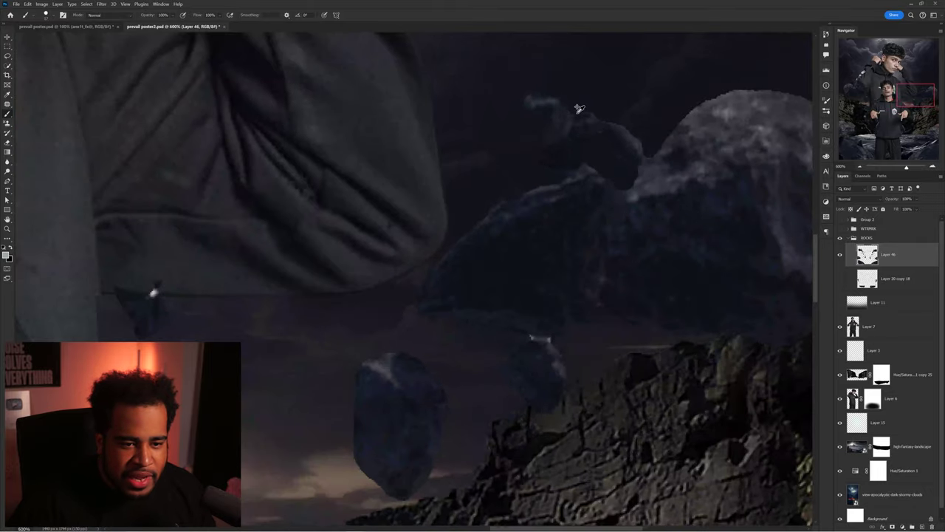
scroll(579, 109, up, 1)
drag(652, 142, 641, 178)
key(ctrl+z)
click(892, 524)
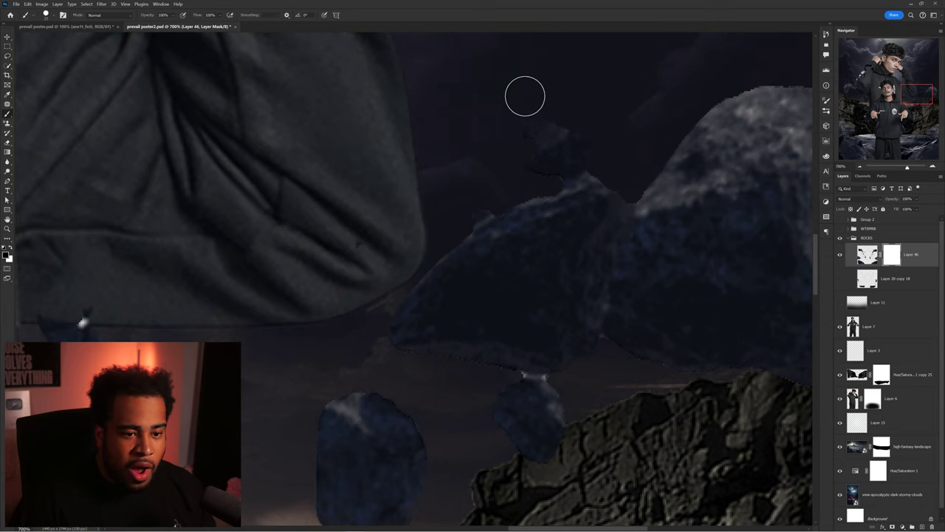
scroll(606, 196, up, 1)
mouse_move(636, 170)
mouse_down()
mouse_move(613, 167)
mouse_move(499, 219)
mouse_up()
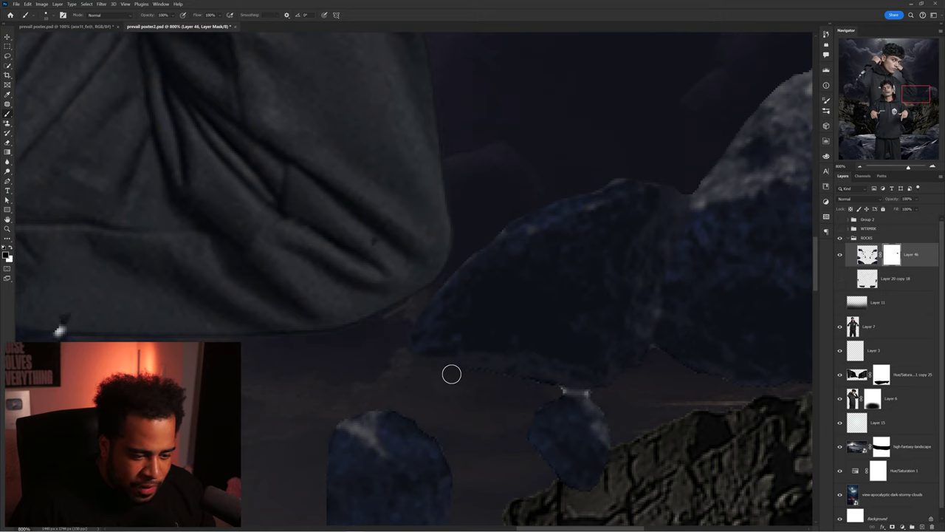
drag(556, 391, 584, 396)
key(ctrl+1)
- Check the finished prevail poster.psd for reference and hide the Hue/Saturation 1 adjustment over the stormy sky in prevail poster2.psd
click(51, 26)
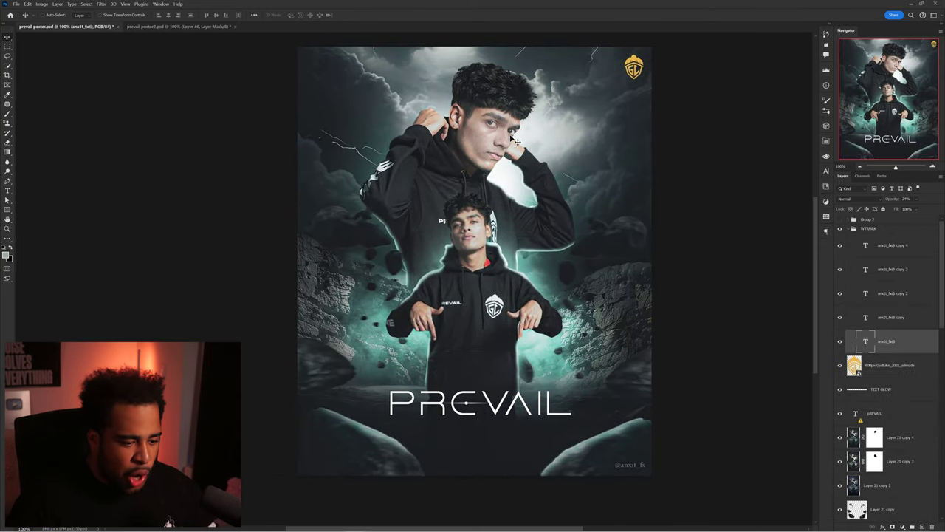
click(149, 27)
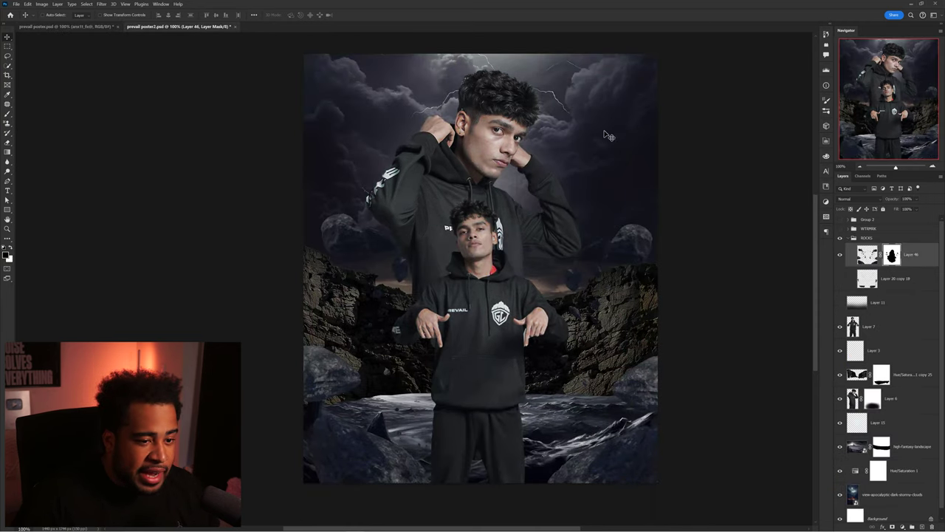
key(ctrl+shift+a)
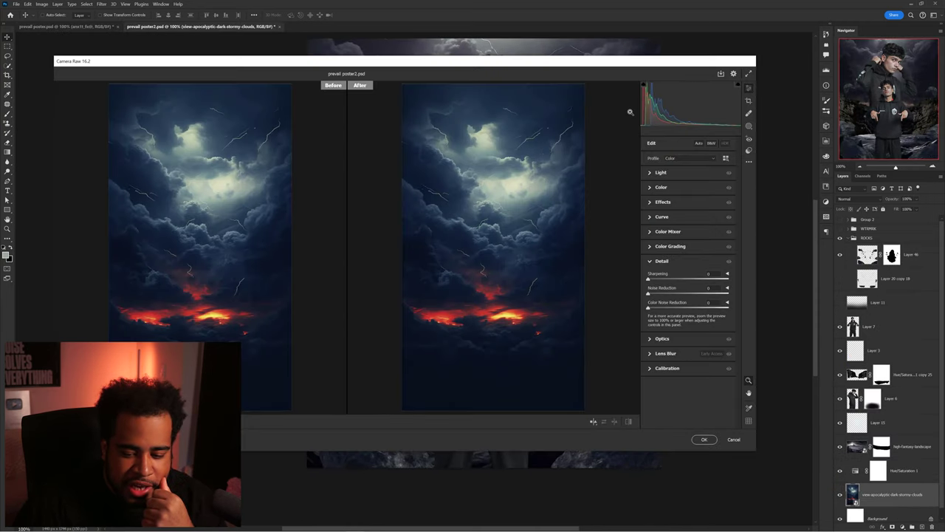
click(704, 439)
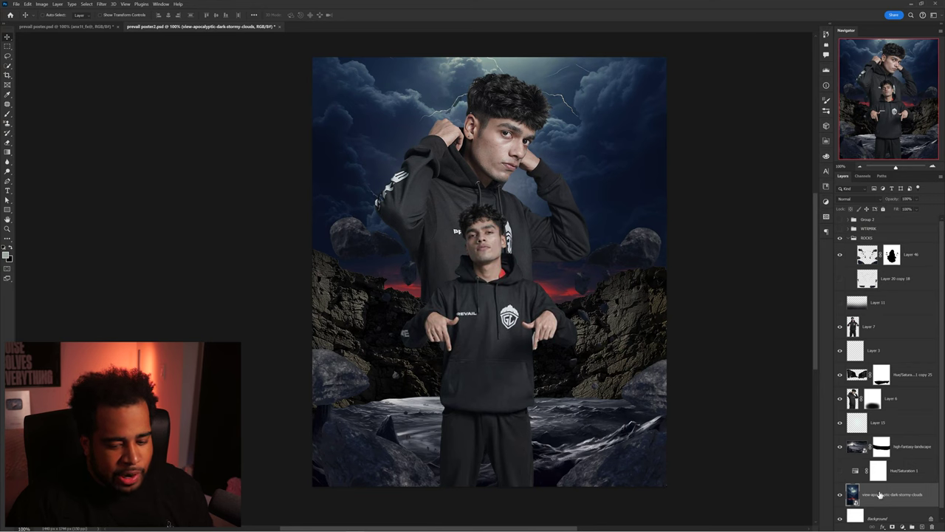
- Apply the Camera Raw Filter to the view-apocalyptic-dark-stormy-clouds layer, adding sharpening and shifting its blues to teal, and compare with the finished poster
click(102, 5)
click(141, 55)
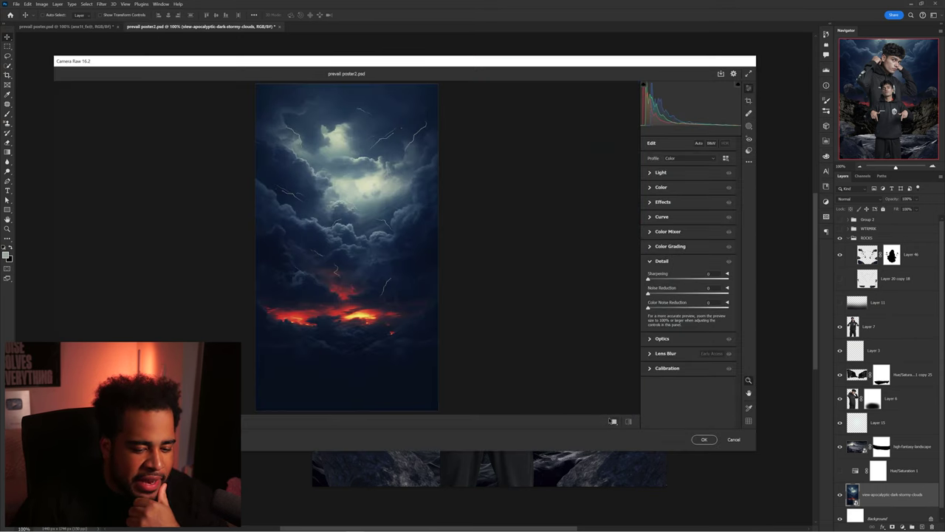
click(613, 421)
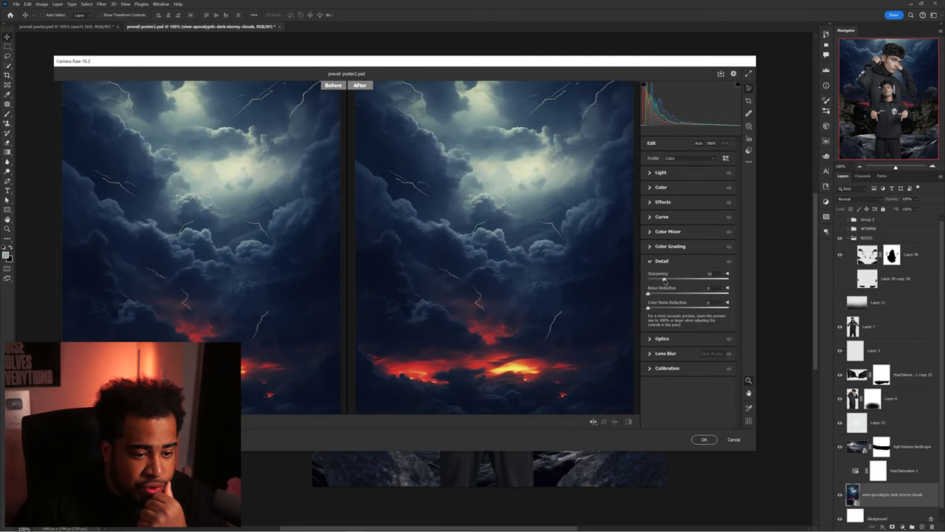
key(Return)
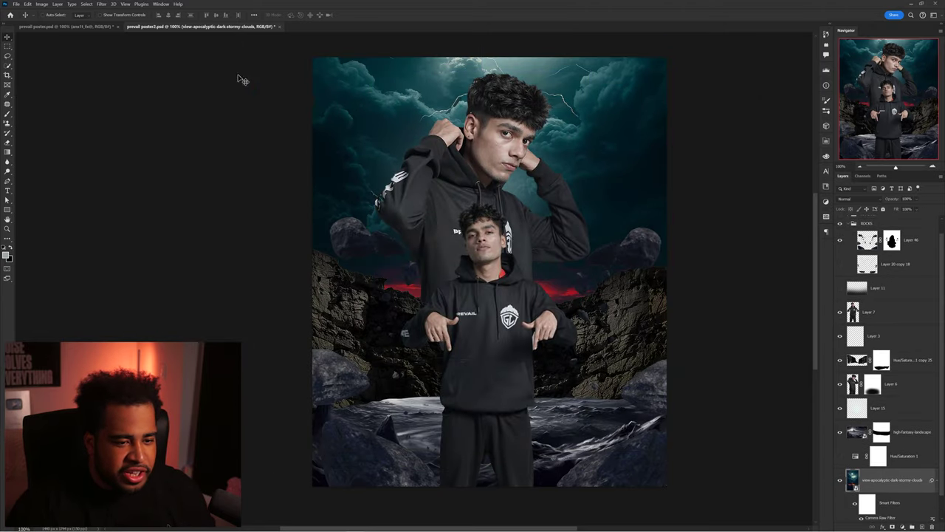
click(93, 26)
click(200, 26)
mouse_move(449, 143)
mouse_down()
mouse_move(392, 135)
mouse_move(439, 133)
mouse_up()
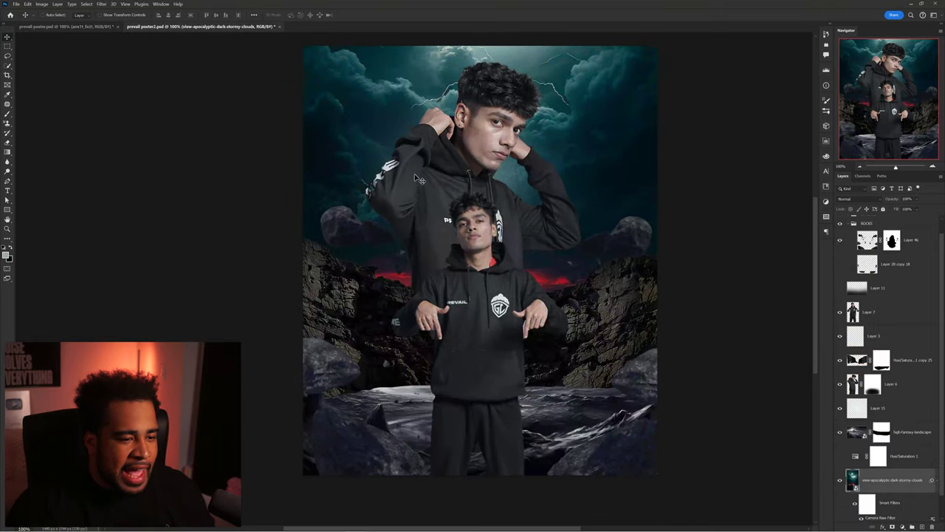
- Add a Curves adjustment layer clipped to the floating rocks on Layer 46
ctrl+click(348, 232)
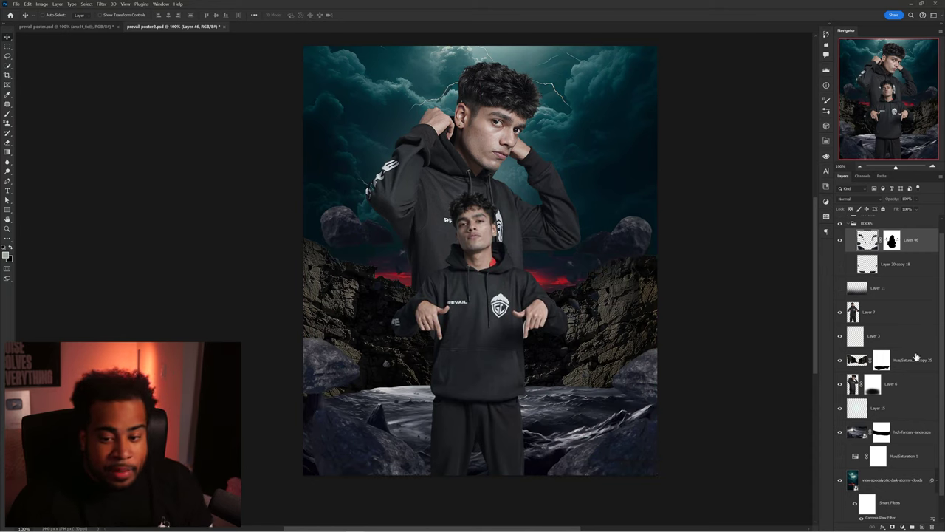
click(903, 525)
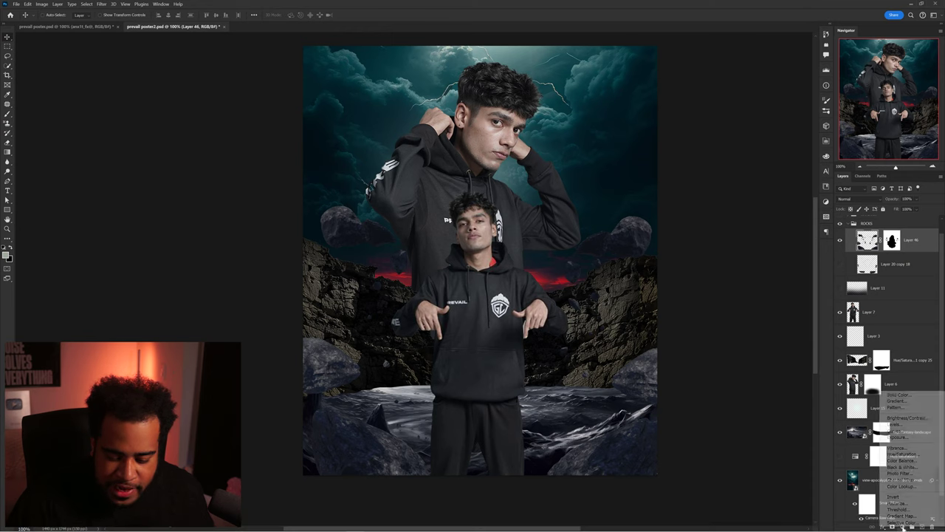
click(896, 430)
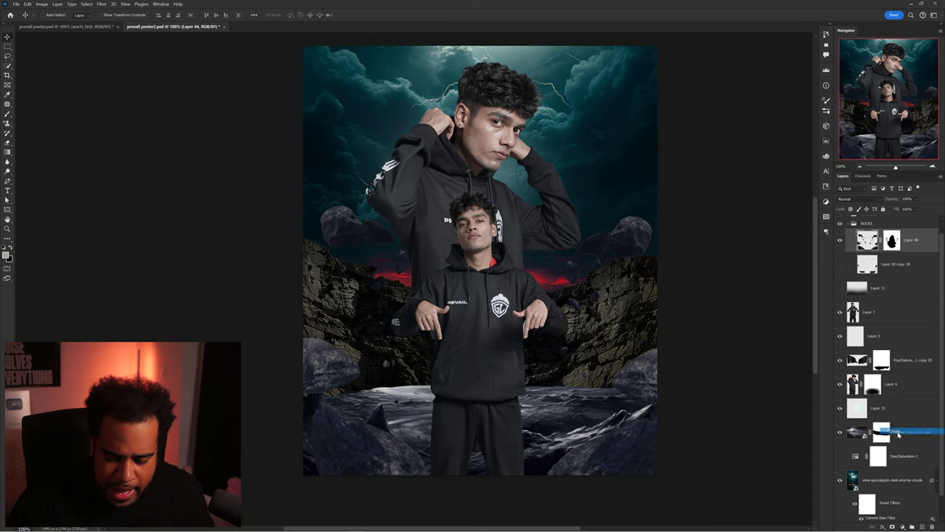
alt+click(912, 252)
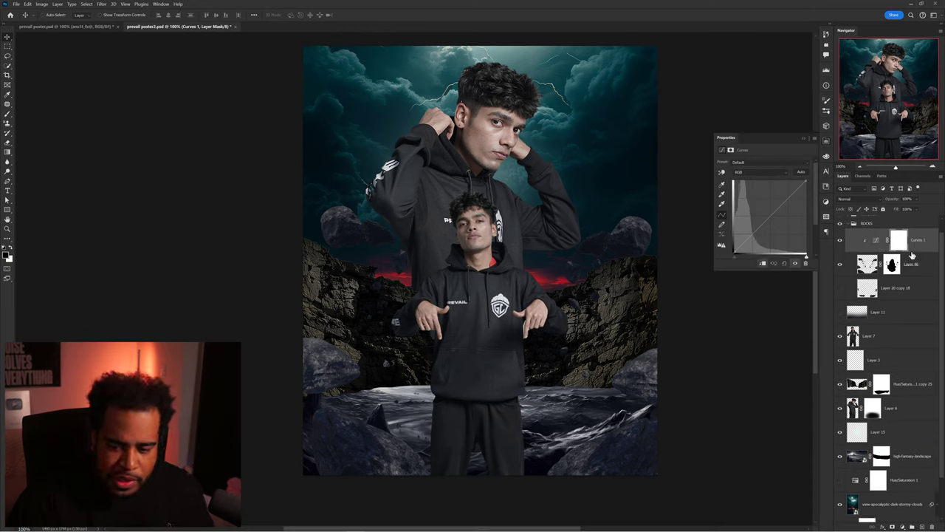
click(876, 241)
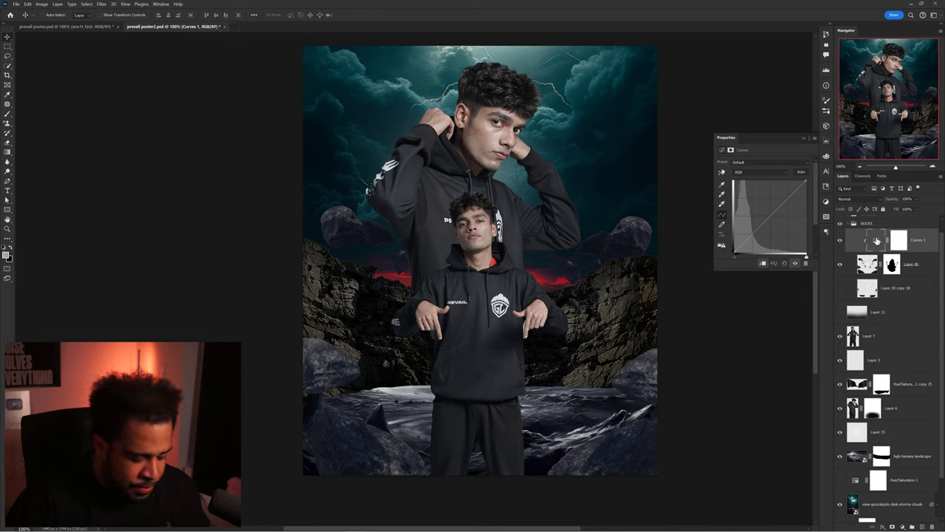
- Set the Curves auto color correction to Find Dark & Light Colors with the target shadow colour sampled from the dark sky
alt+click(802, 173)
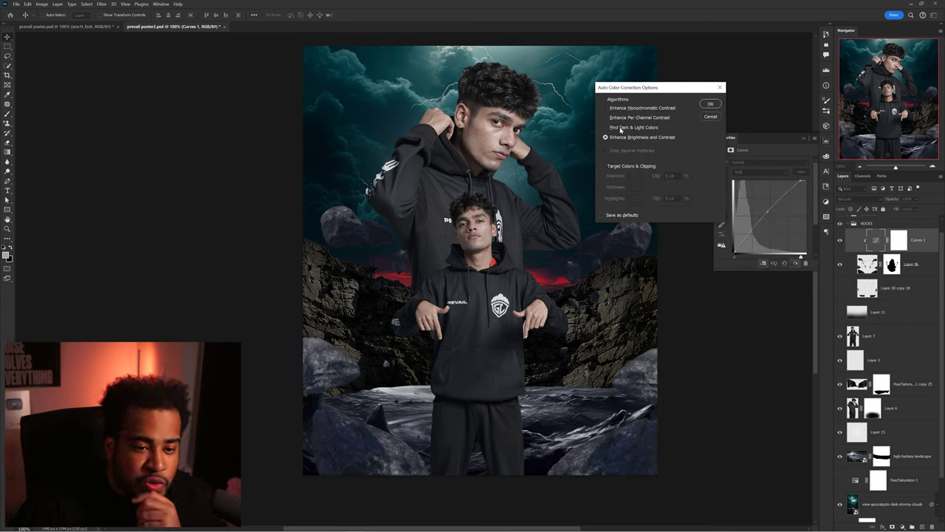
click(621, 128)
click(634, 176)
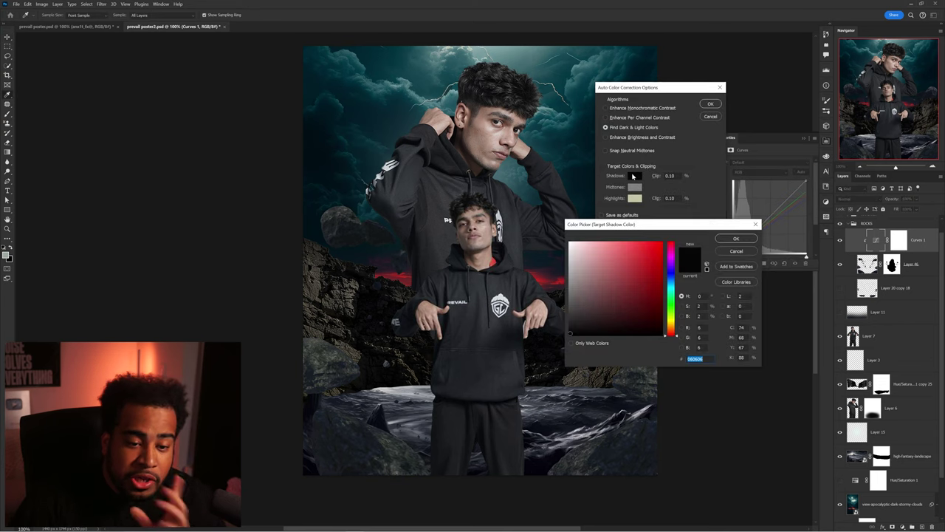
click(325, 153)
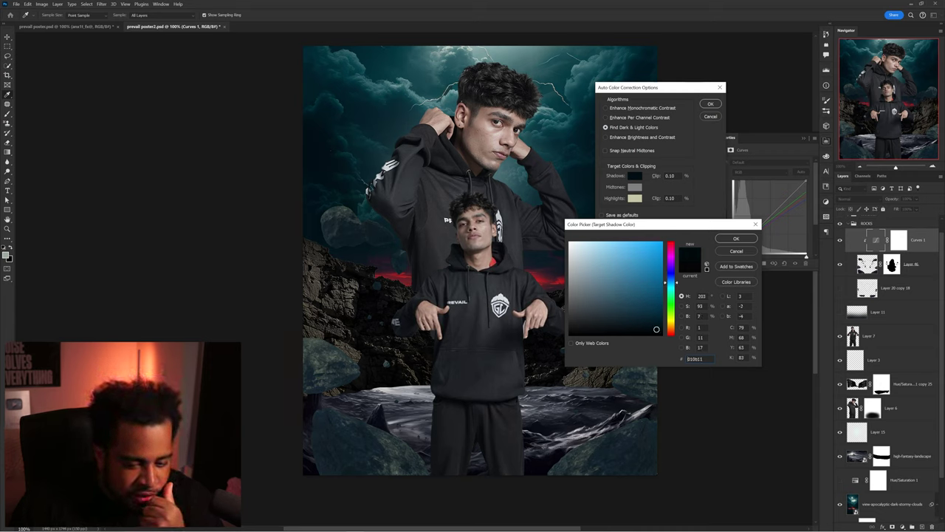
click(739, 240)
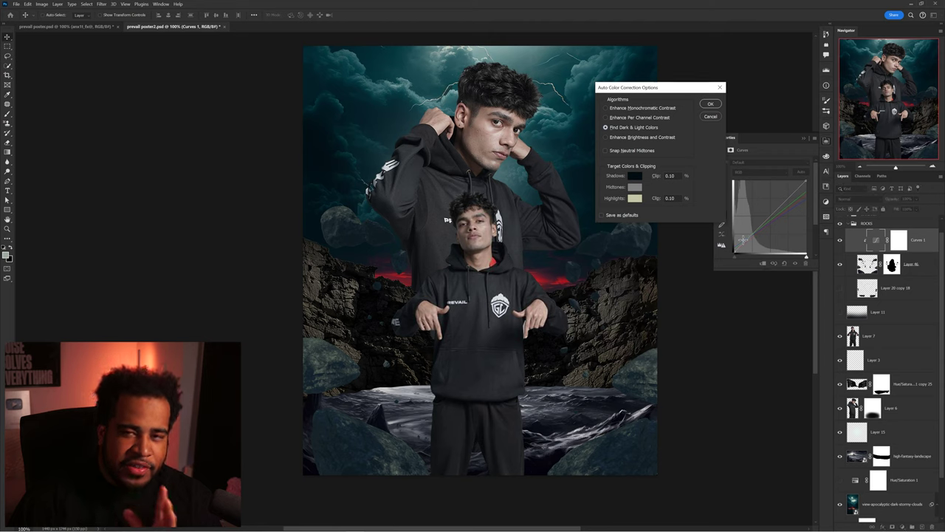
- Base the Curves target highlight colour on a teal sampled from the sky, then darken the rocks by lowering the curve's midtones
click(635, 199)
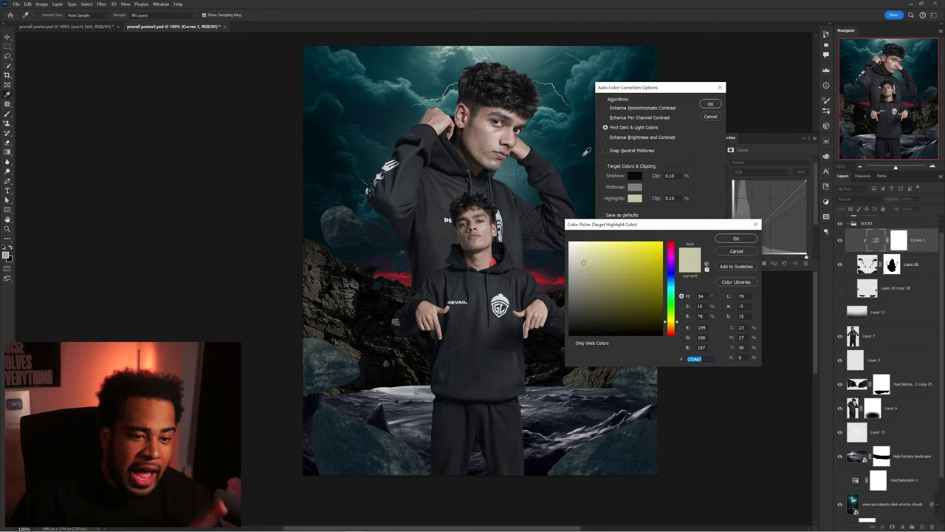
click(584, 66)
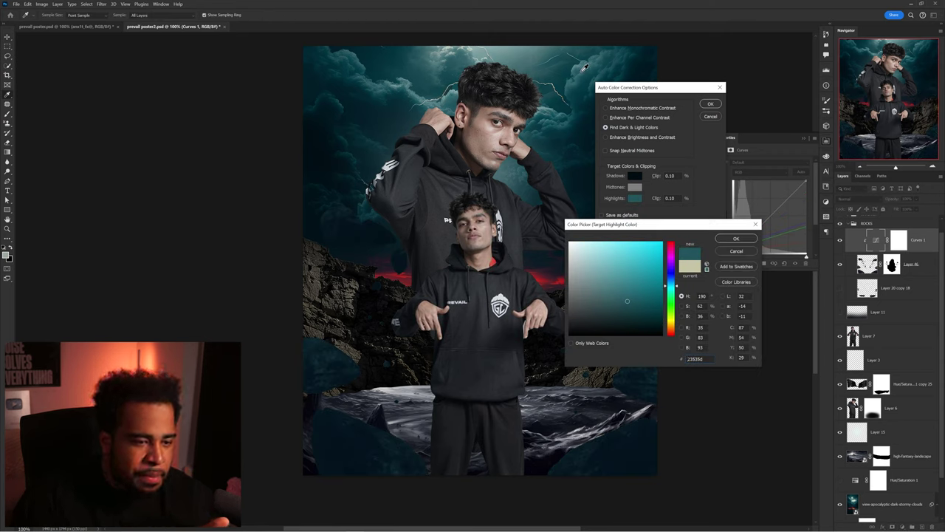
mouse_move(629, 303)
mouse_down()
mouse_move(622, 282)
mouse_move(633, 258)
mouse_up()
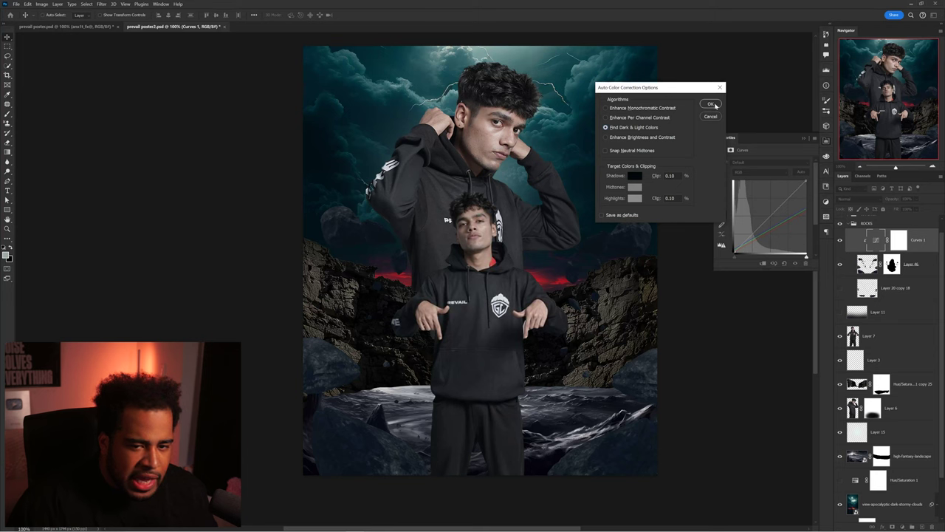
key(Return)
click(476, 198)
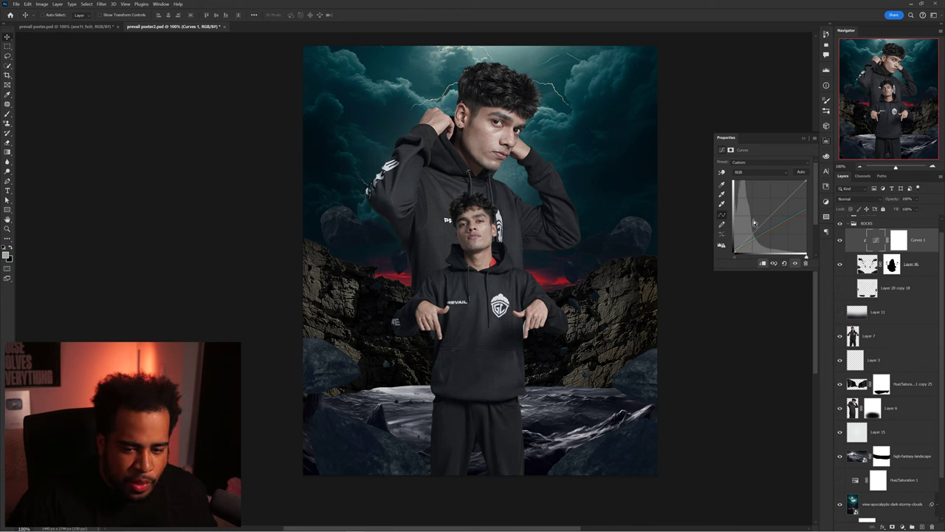
drag(760, 226, 764, 231)
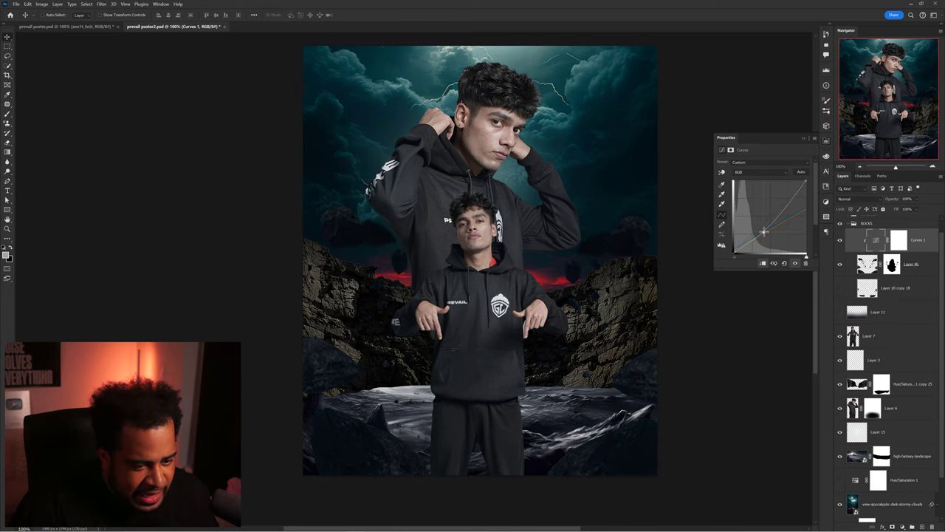
- Using the finished poster as reference, set the rocks' Curves target highlight colour to a light tan and slightly lower the curve's midtones
click(91, 26)
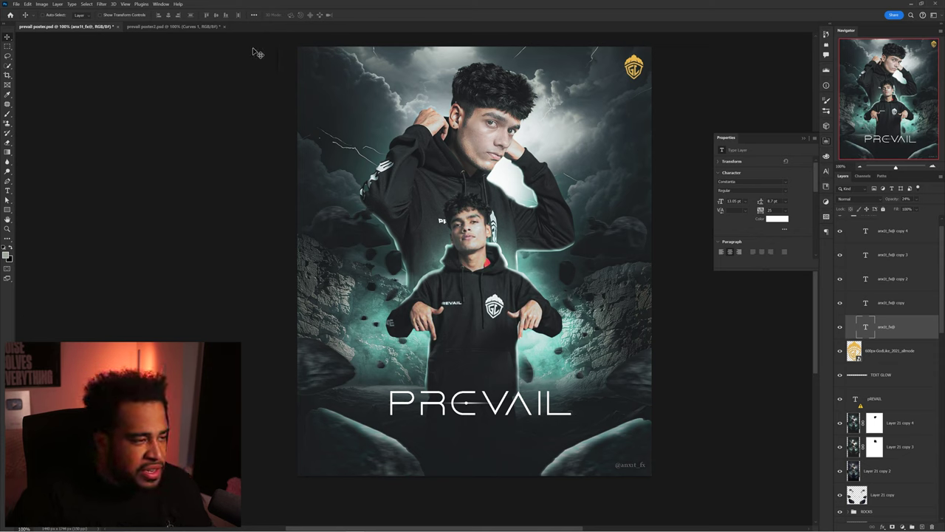
click(176, 27)
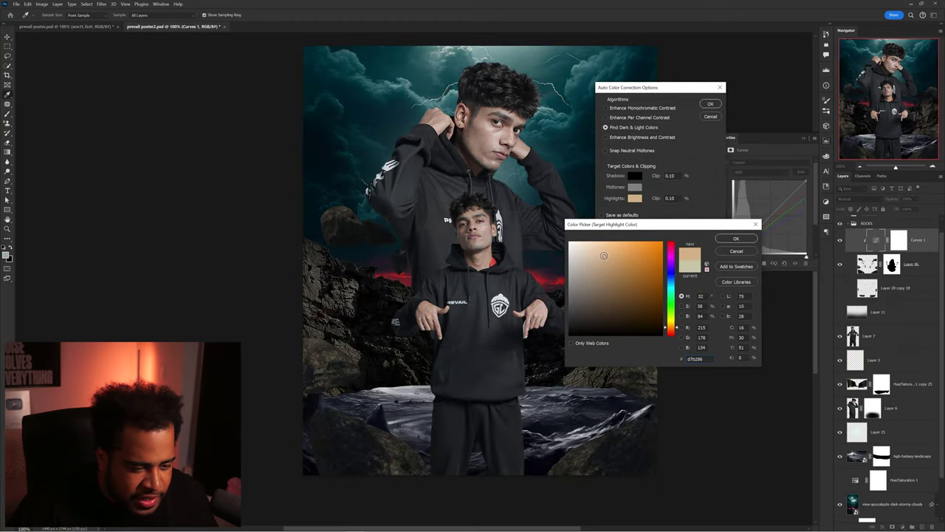
click(727, 239)
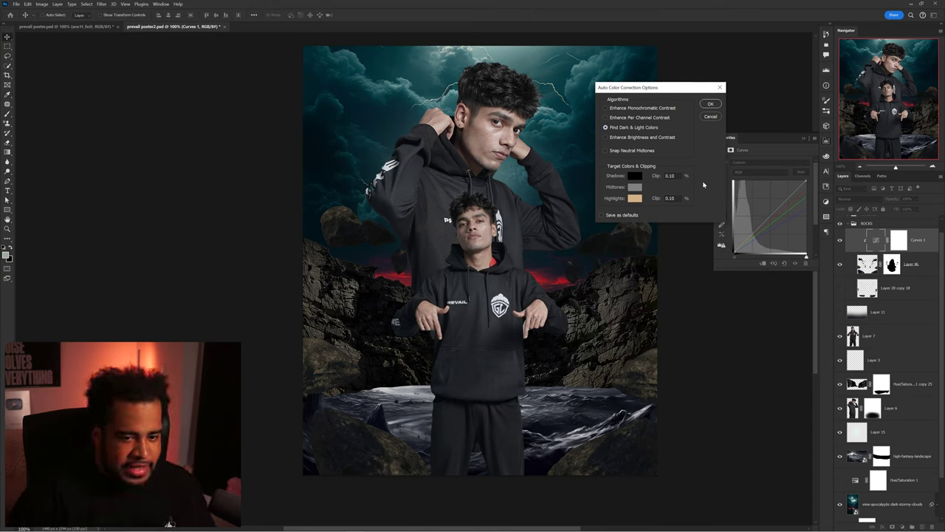
click(709, 104)
click(466, 198)
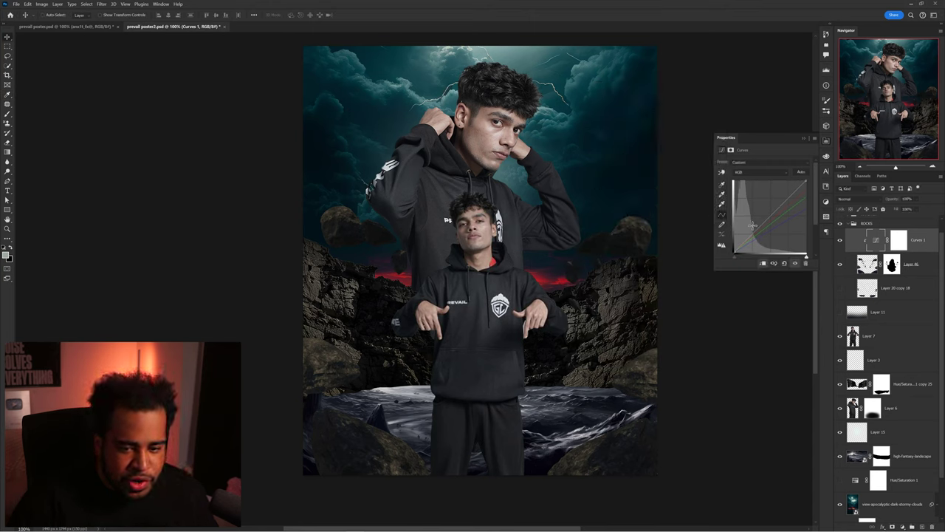
drag(756, 229, 760, 231)
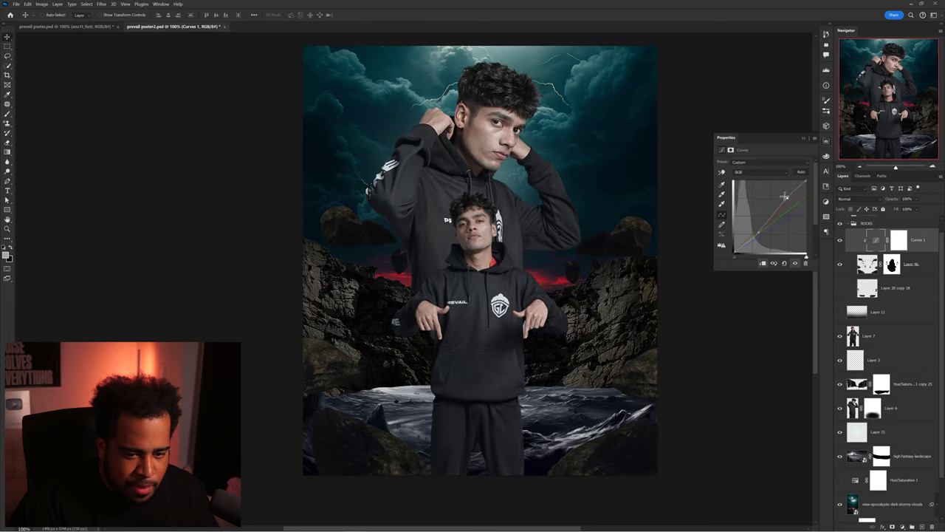
click(827, 142)
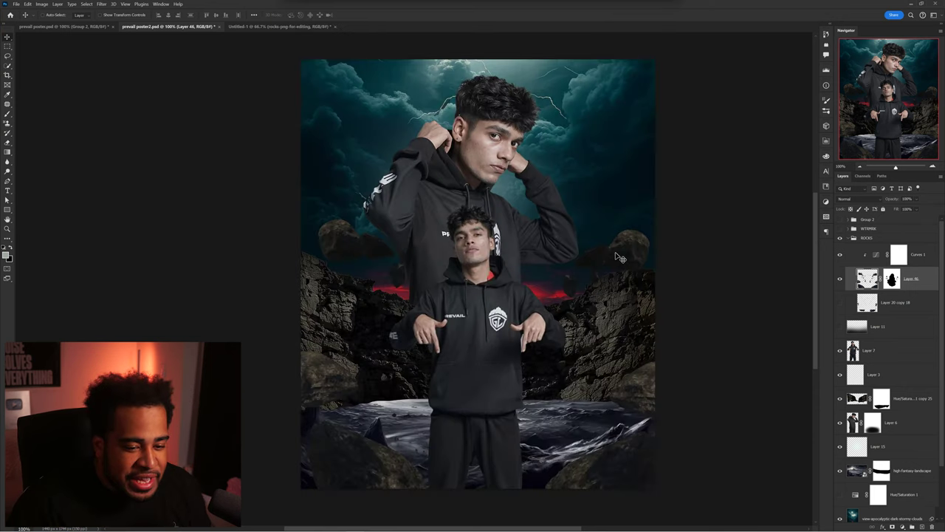
- Using the finished poster as reference, bring individual dark rocks from the Untitled-1 document into the prevail poster2 composite
scroll(342, 249, down, 4)
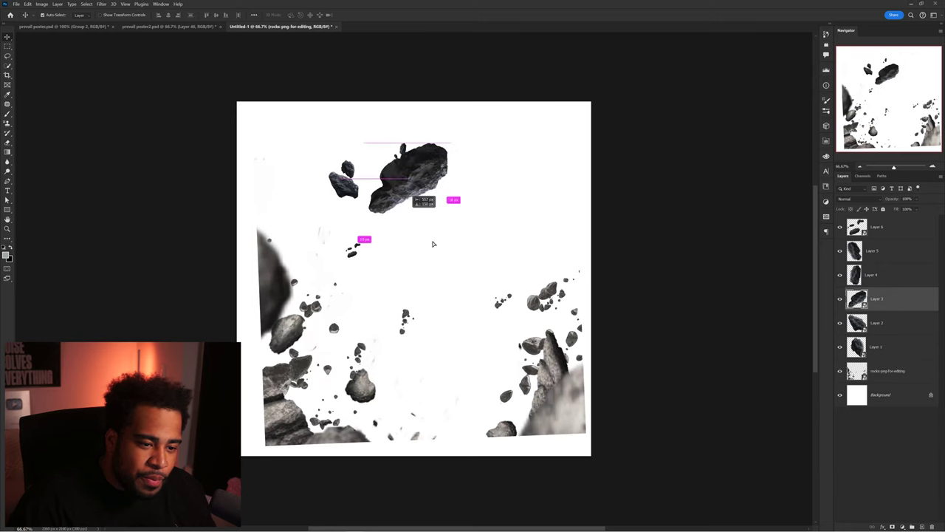
drag(244, 181, 147, 30)
click(147, 27)
key(ctrl+Tab)
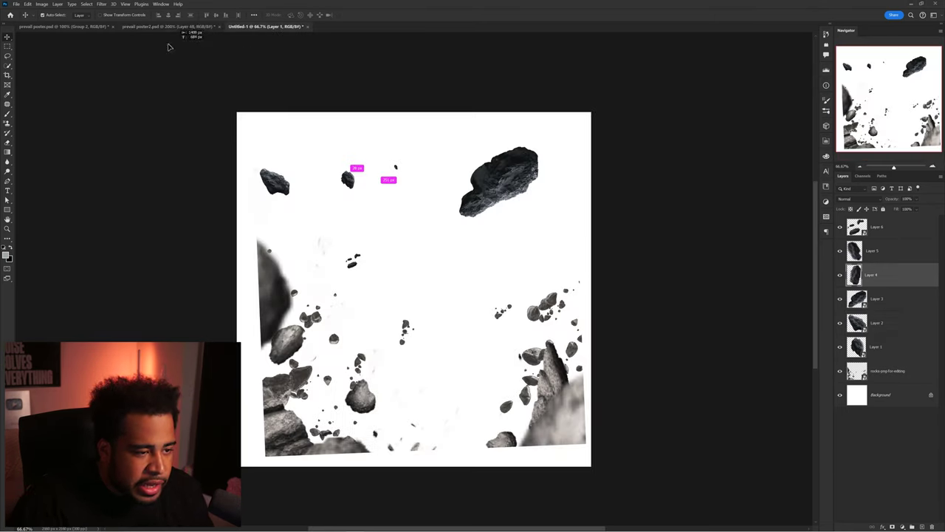
key(ctrl+Tab)
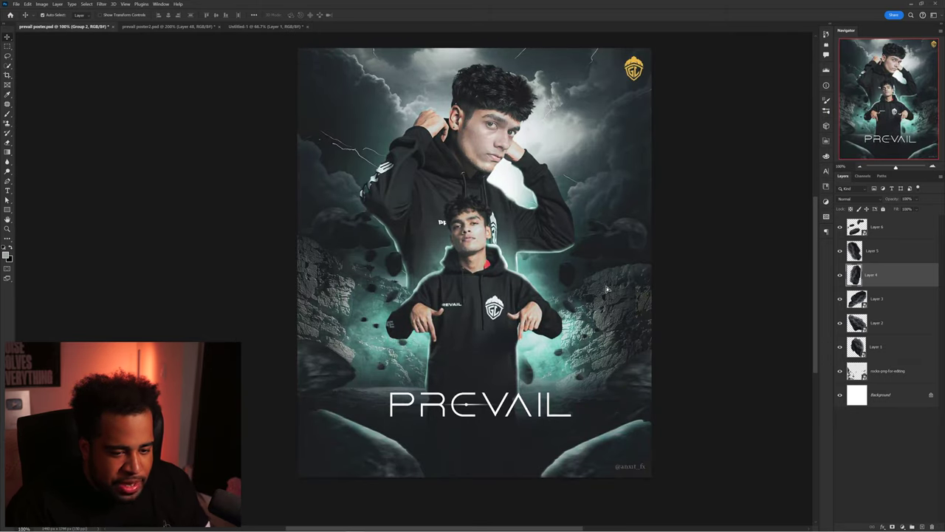
drag(607, 289, 579, 272)
key(ctrl+z)
click(165, 27)
click(255, 26)
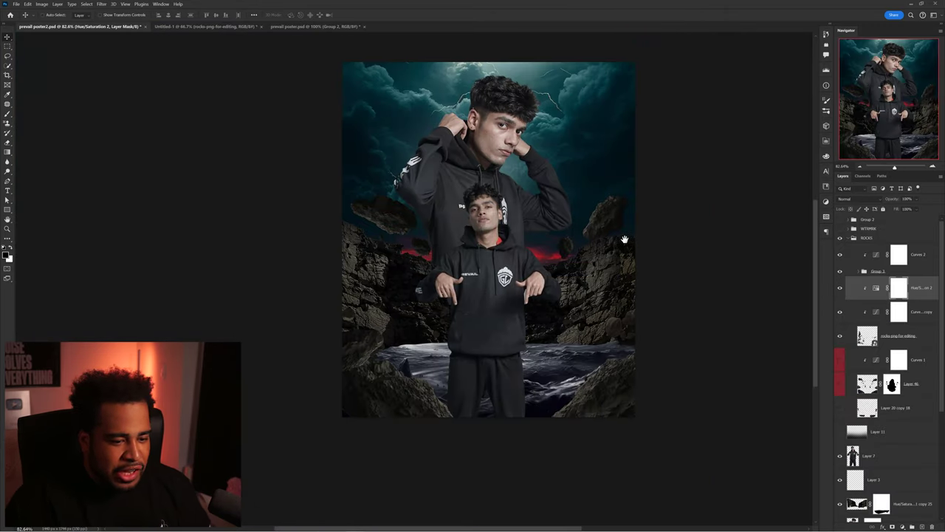
drag(578, 348, 600, 332)
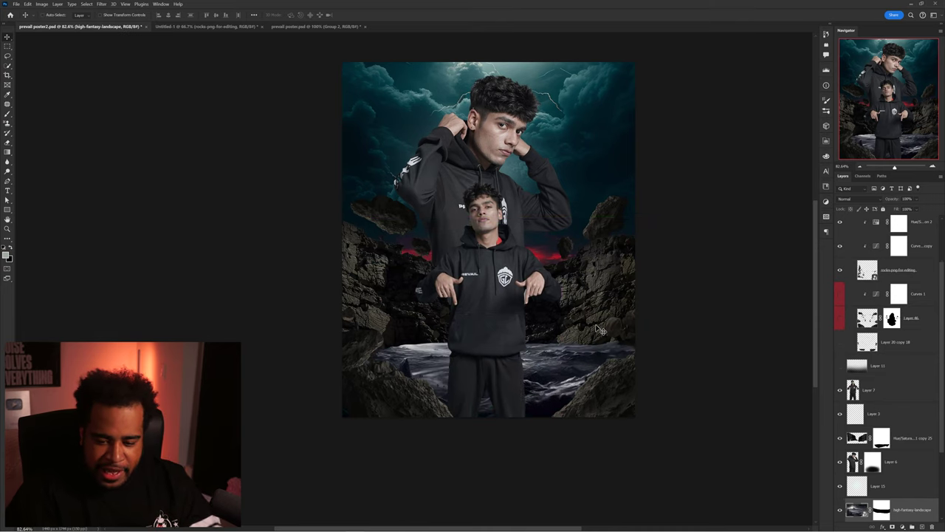
- Duplicate the Curves 2 adjustment above the high-fantasy-landscape layer, clip the copy to that layer and open its curve settings
click(915, 296)
drag(928, 254, 900, 485)
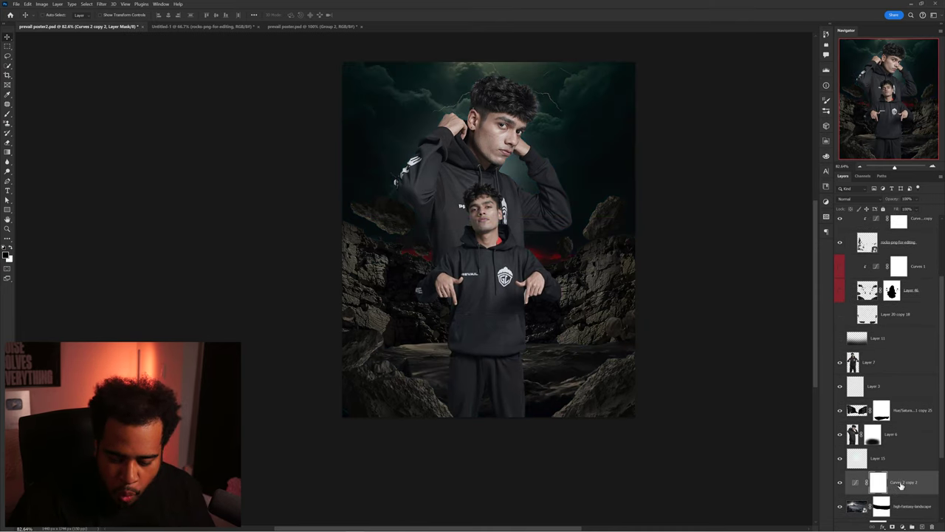
alt+click(908, 493)
drag(609, 366, 609, 380)
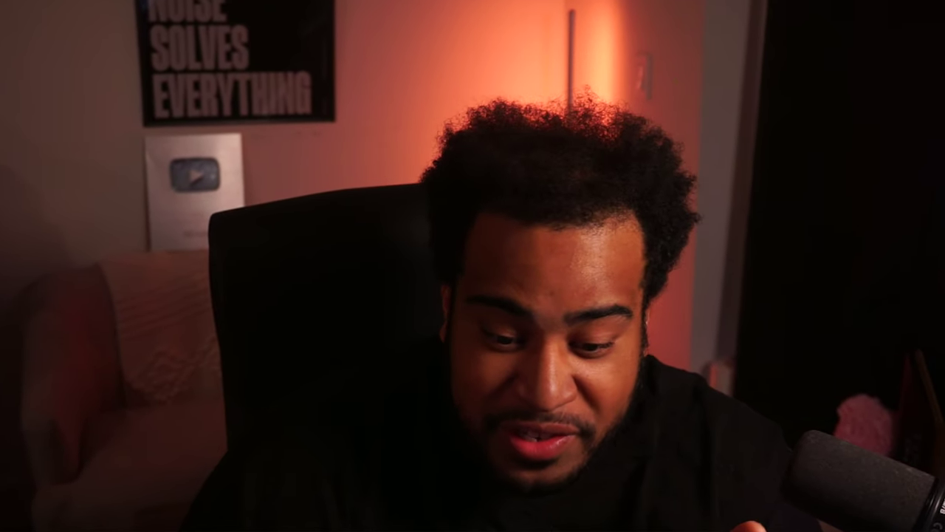
double_click(887, 448)
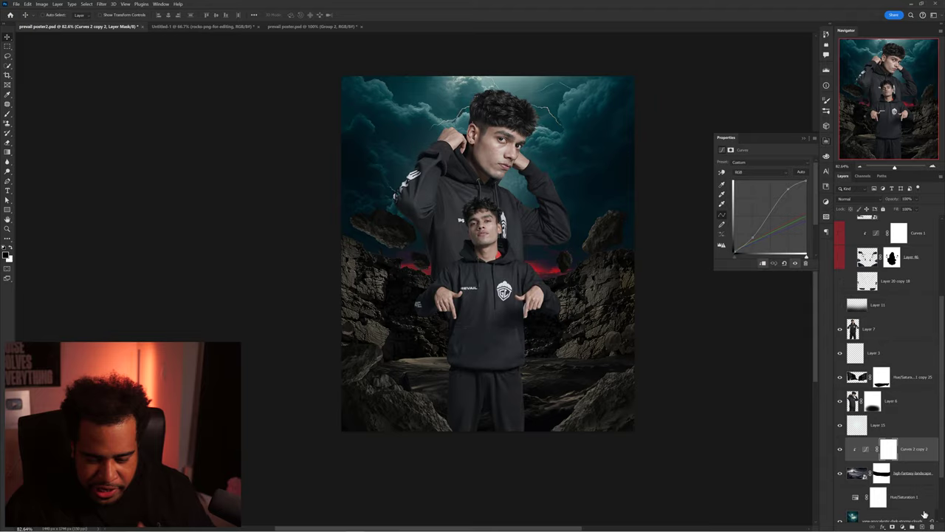
- Add a new layer above the landscape's Curves adjustment and paint soft black shadows over the ground with the Brush at 22% opacity
click(922, 527)
key(b)
scroll(382, 361, up, 3)
scroll(383, 361, up, 3)
drag(530, 367, 542, 308)
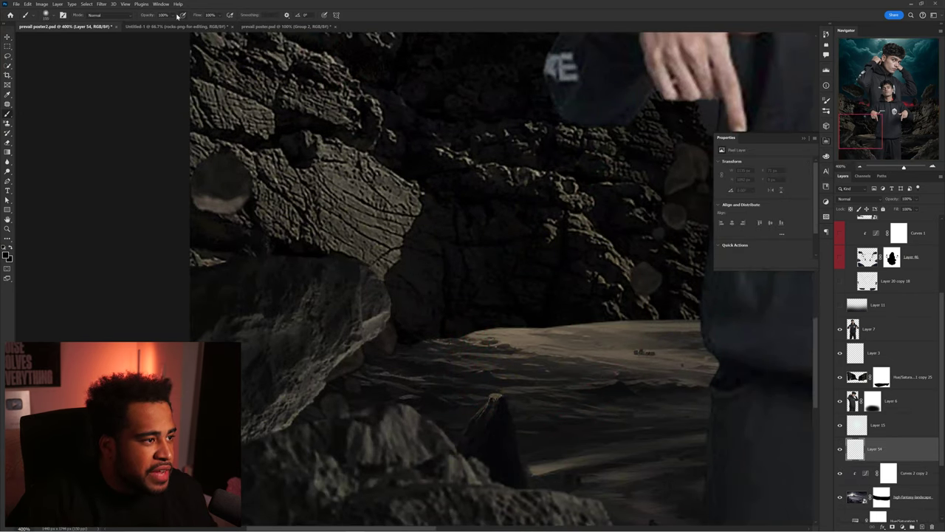
drag(160, 25, 160, 25)
drag(552, 327, 439, 337)
mouse_move(531, 309)
mouse_down()
mouse_move(618, 298)
mouse_move(580, 303)
mouse_up()
- Move the shadow layer above the rock cliffs' layer and darken the seam between cliffs and ground with soft black strokes
drag(898, 449, 897, 366)
drag(731, 283, 462, 294)
mouse_move(417, 295)
mouse_down()
mouse_move(363, 298)
mouse_move(564, 320)
mouse_up()
drag(564, 320, 302, 240)
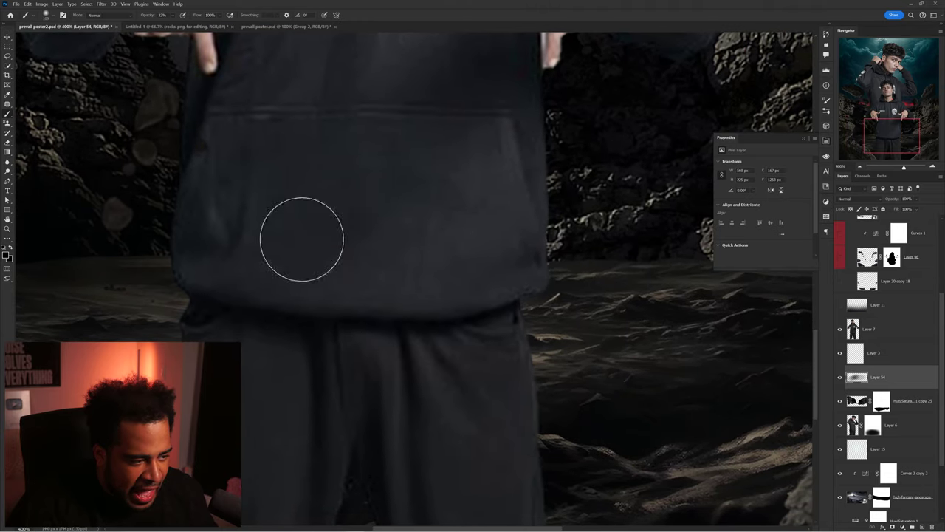
key(ctrl+0)
scroll(626, 295, up, 5)
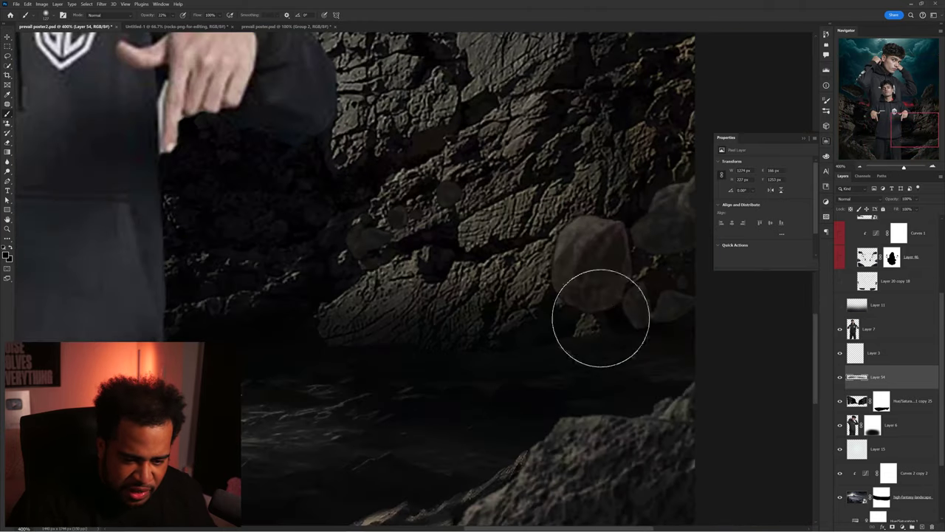
- Convert Layer 7, the small front figure, to a smart object and apply Camera Raw sharpening of 52 with noise reduction about 21
right_click(887, 295)
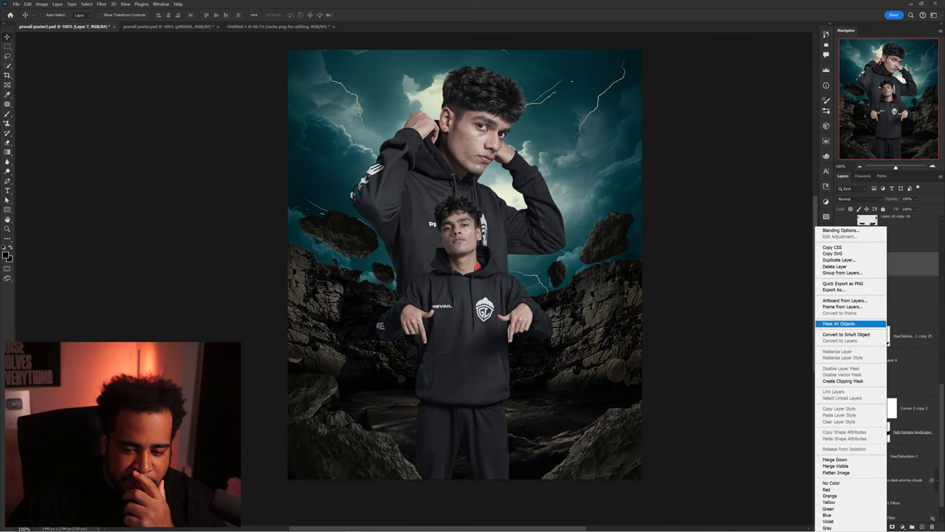
click(849, 334)
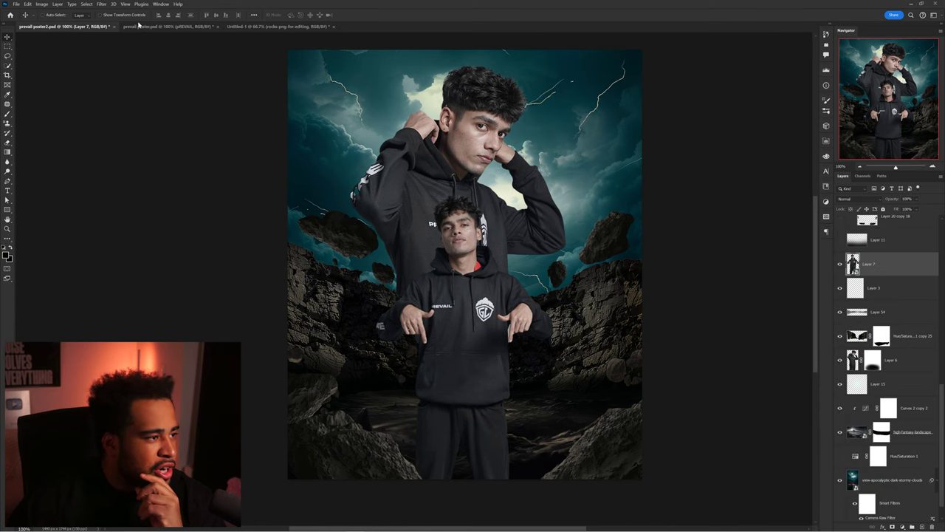
click(101, 4)
click(122, 44)
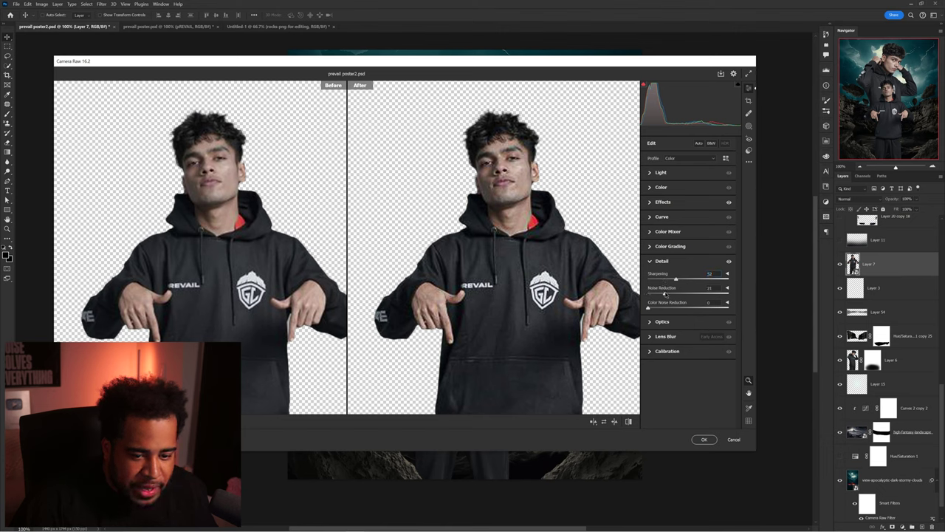
- Deepen the front figure's contrast in the Camera Raw Filter with shadows +10, whites +35 and blacks -38
click(652, 174)
drag(688, 242, 677, 246)
drag(688, 212, 692, 222)
drag(688, 234, 703, 235)
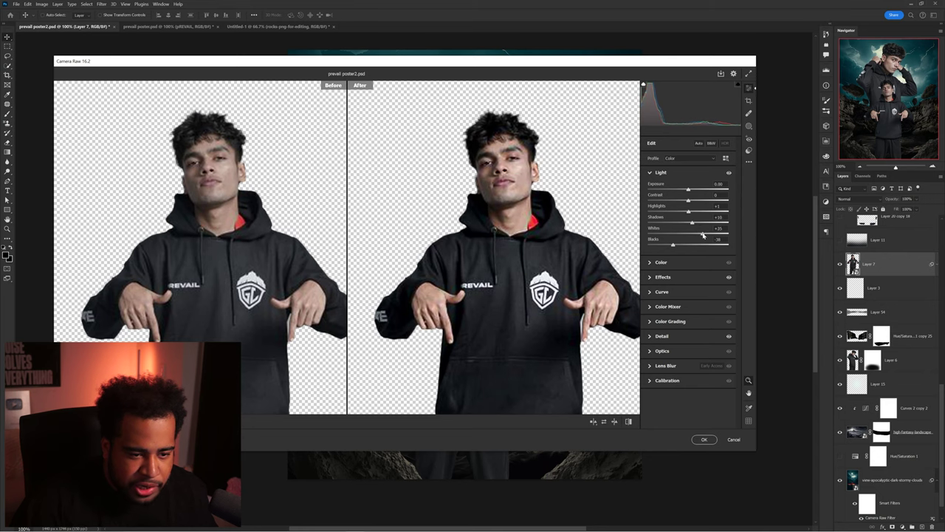
click(705, 439)
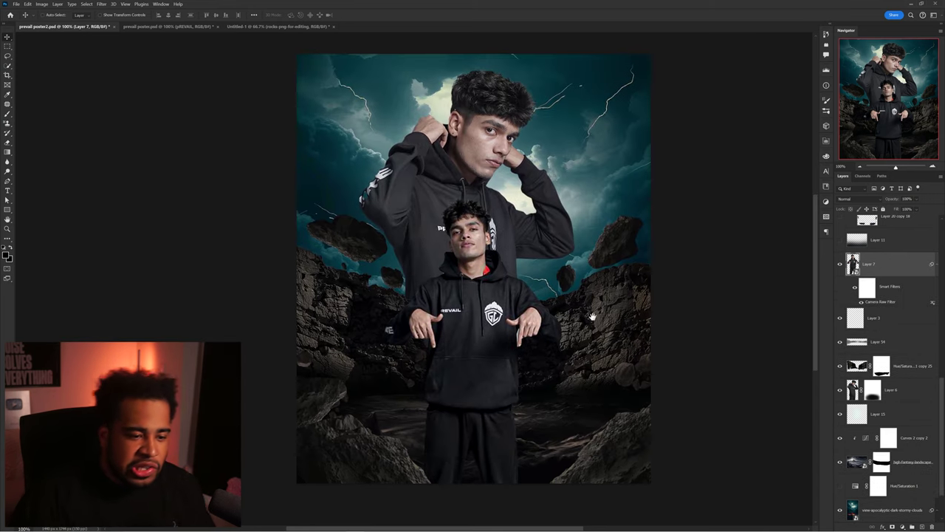
- Convert Layer 6, the large rear figure, to a smart object and give it a Camera Raw Filter
click(880, 388)
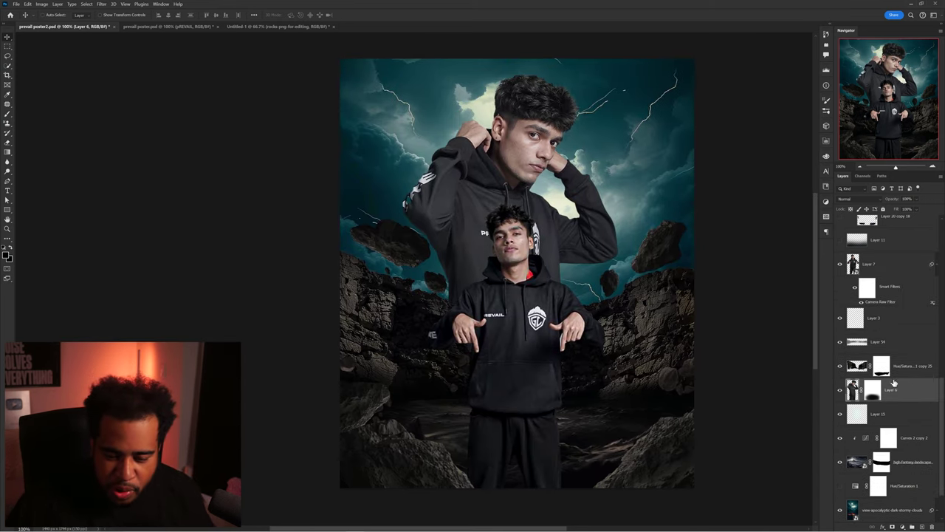
right_click(901, 385)
click(901, 236)
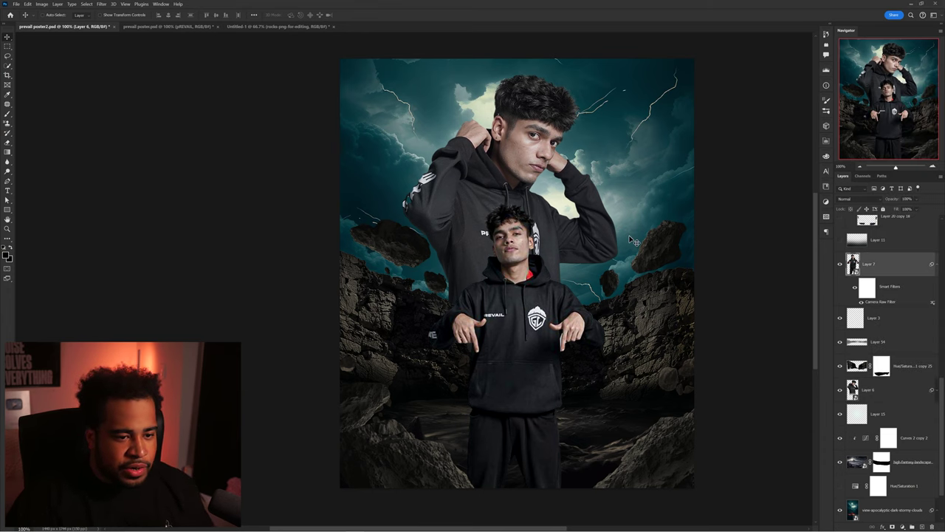
drag(640, 283, 581, 275)
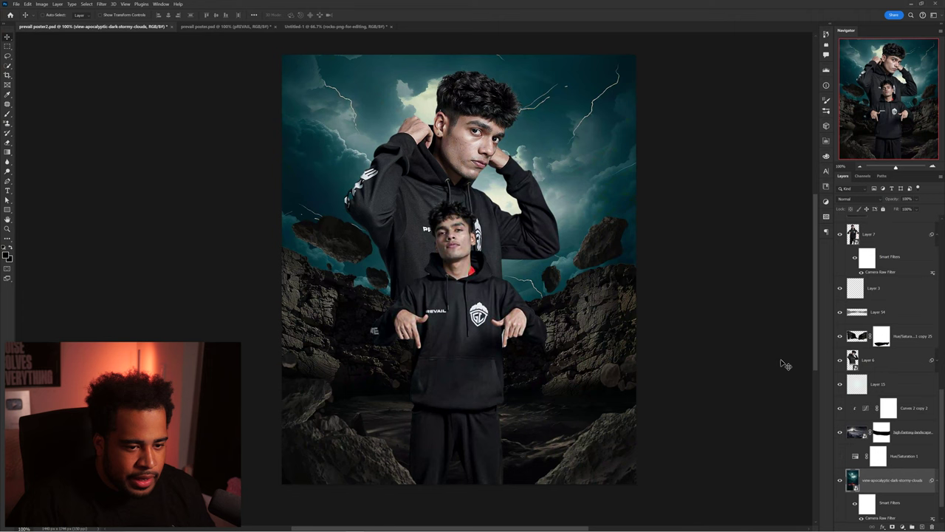
- Desaturate the blues in the stormy sky layer's existing Camera Raw Filter to -67 using the Color Mixer
scroll(878, 459, down, 1)
click(879, 459)
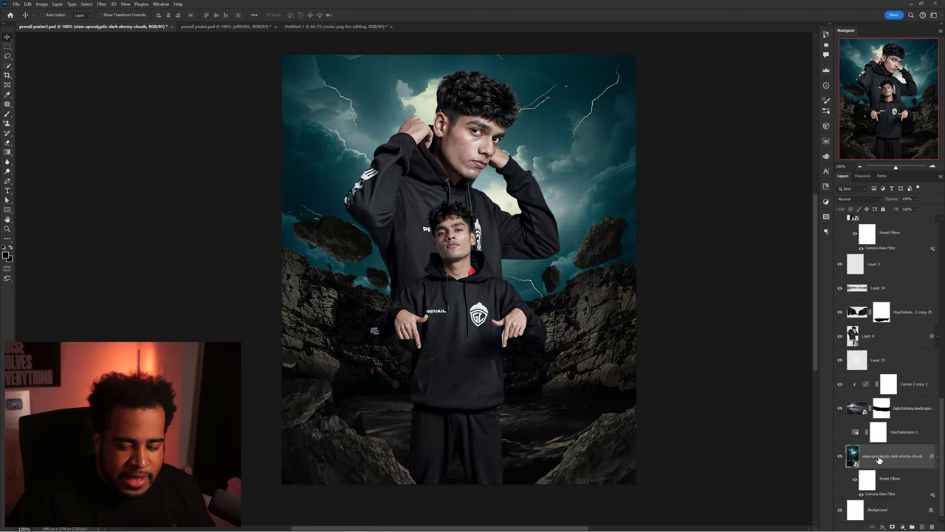
double_click(871, 490)
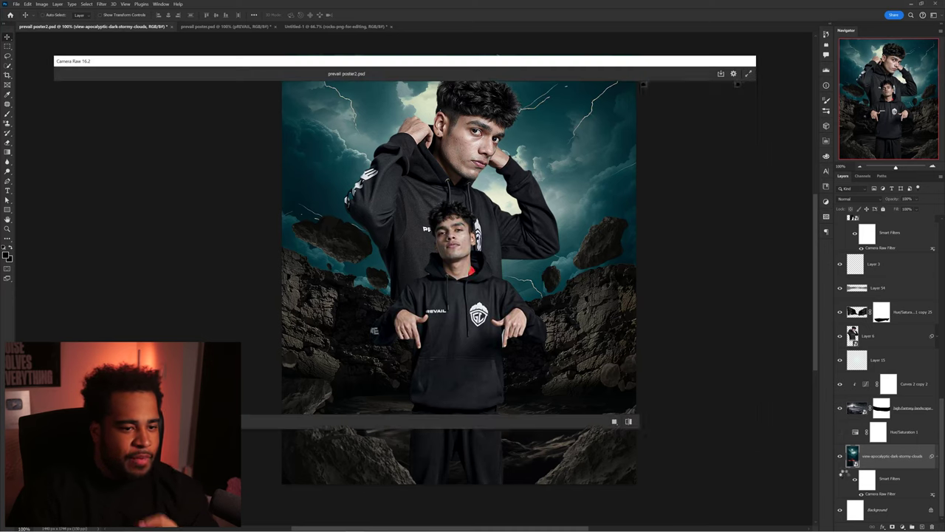
click(669, 307)
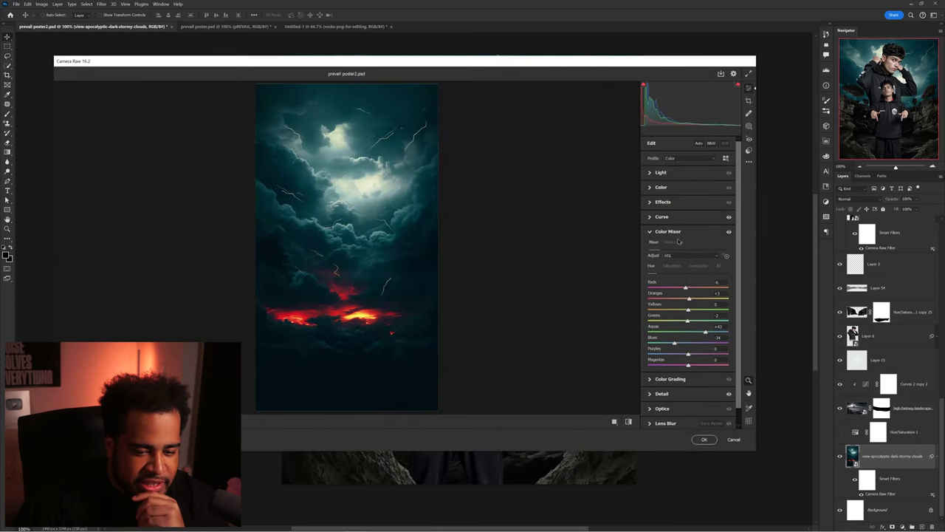
click(674, 266)
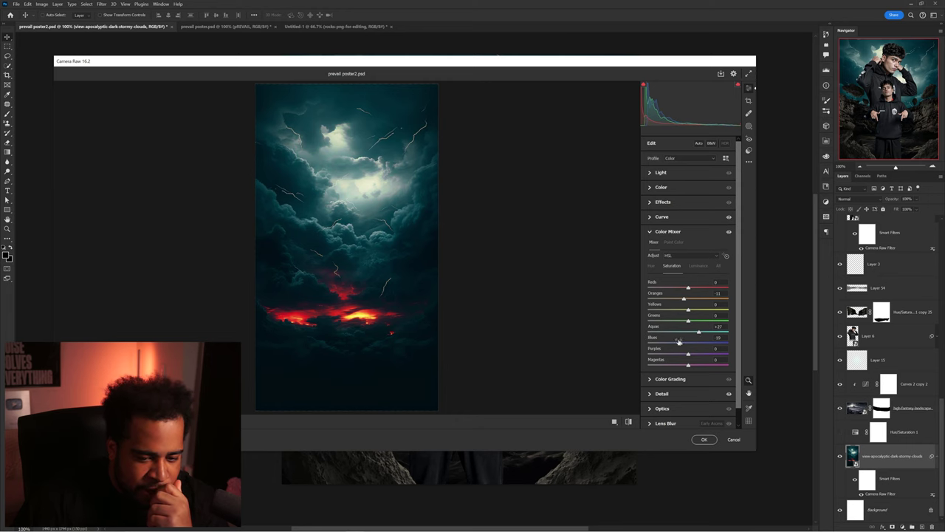
drag(672, 345, 660, 344)
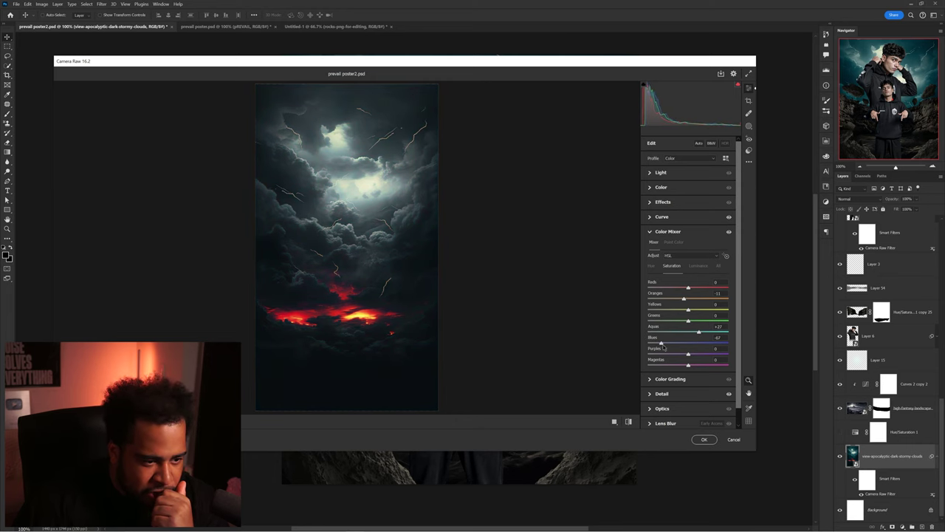
click(705, 440)
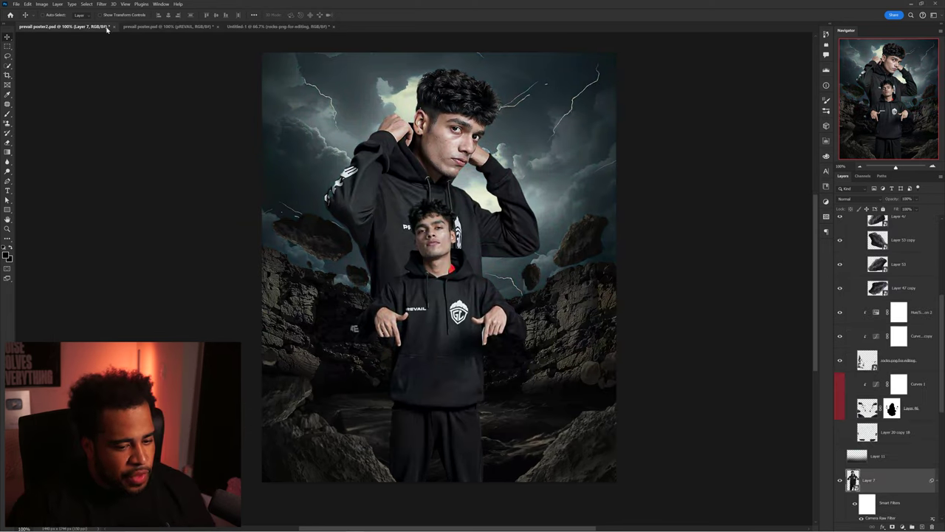
- Compare the composite's colours and contrast with the finished prevail poster
click(147, 27)
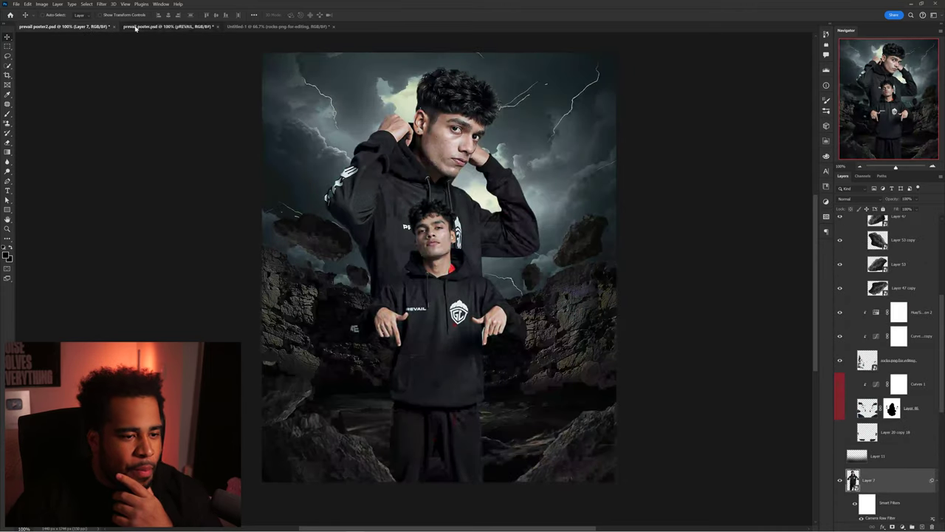
click(135, 27)
click(78, 28)
click(141, 28)
click(90, 27)
click(132, 28)
click(91, 28)
- Add the title text PREVAIL above the Curves 2 layer over the front figure's hoodie and colour it white, ffffff
scroll(885, 315, up, 5)
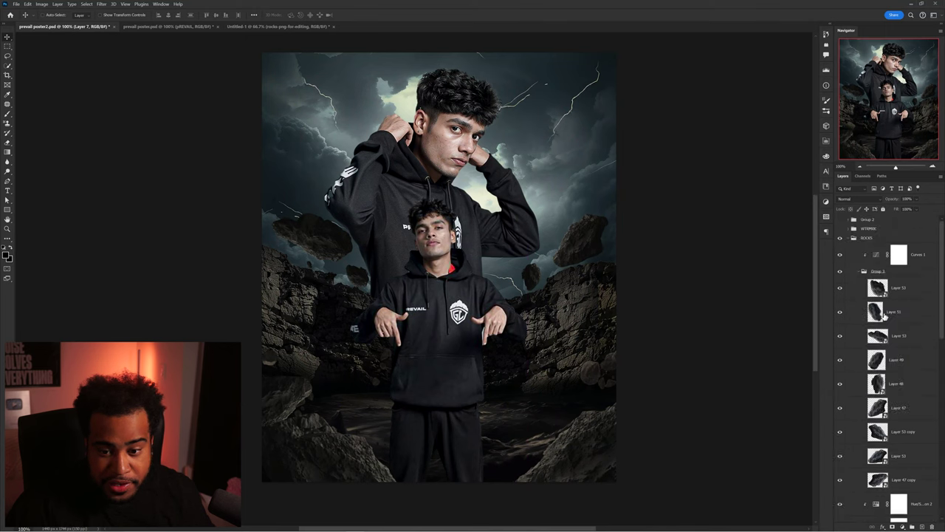
click(926, 255)
key(t)
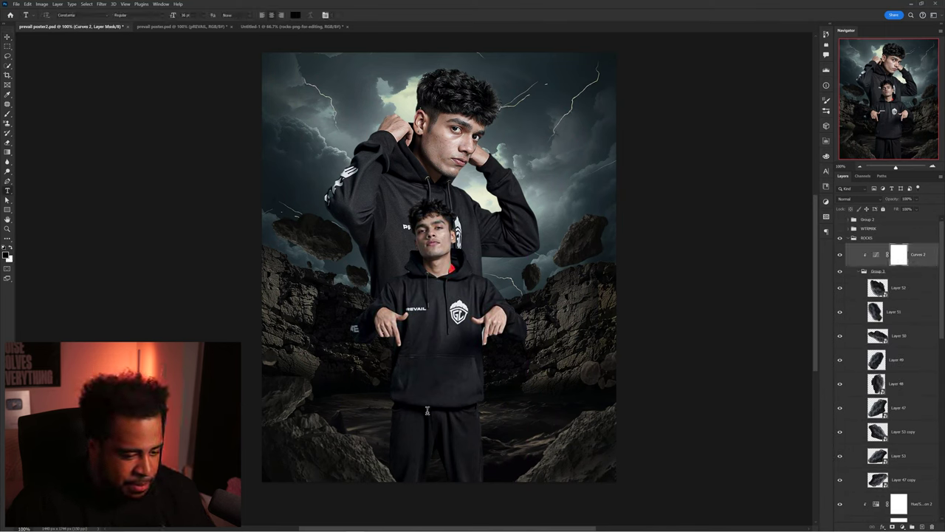
click(428, 410)
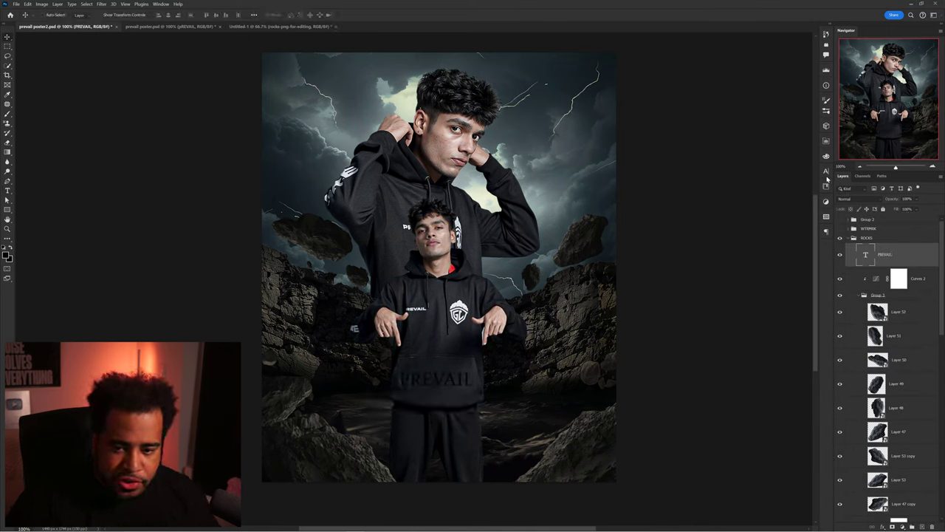
click(827, 171)
click(806, 213)
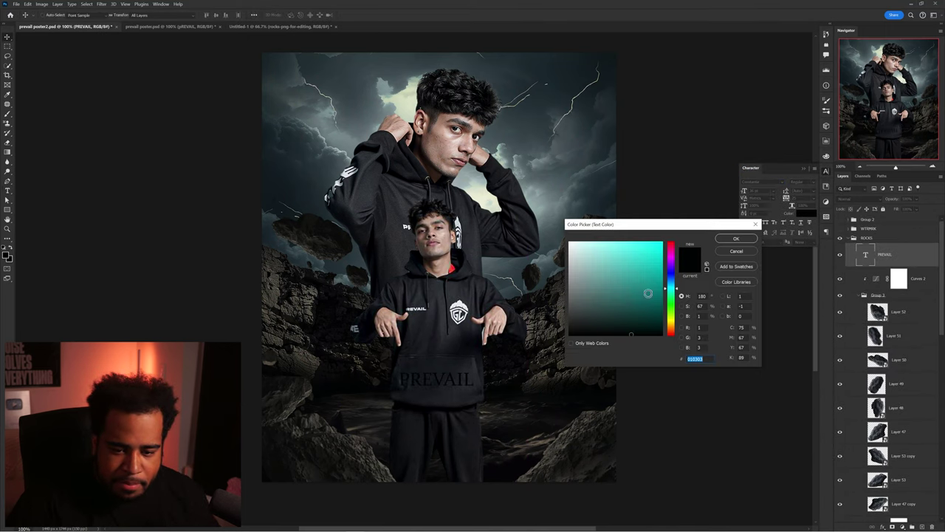
text(ffffff)
click(737, 237)
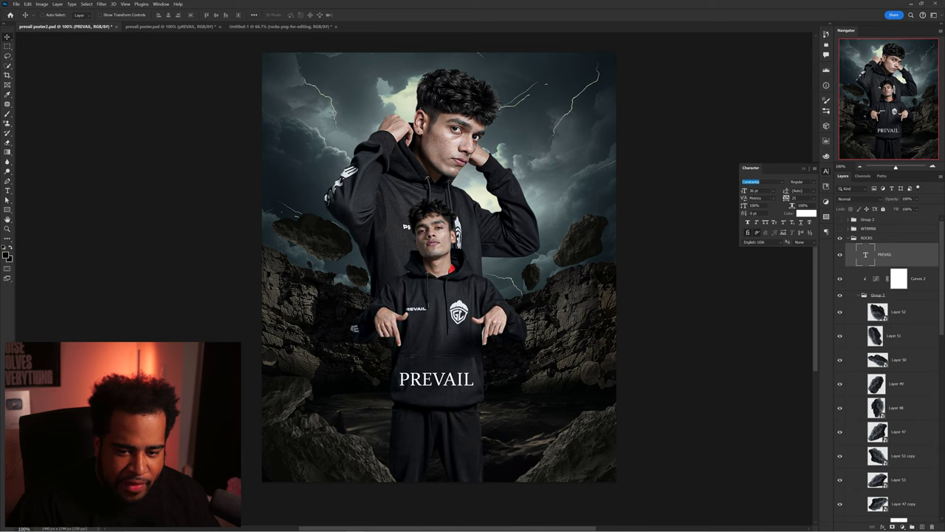
- Set the PREVAIL title in Quanta Grotesk Pro Bold Italic and shift it slightly across the front figure's trousers
text(clash)
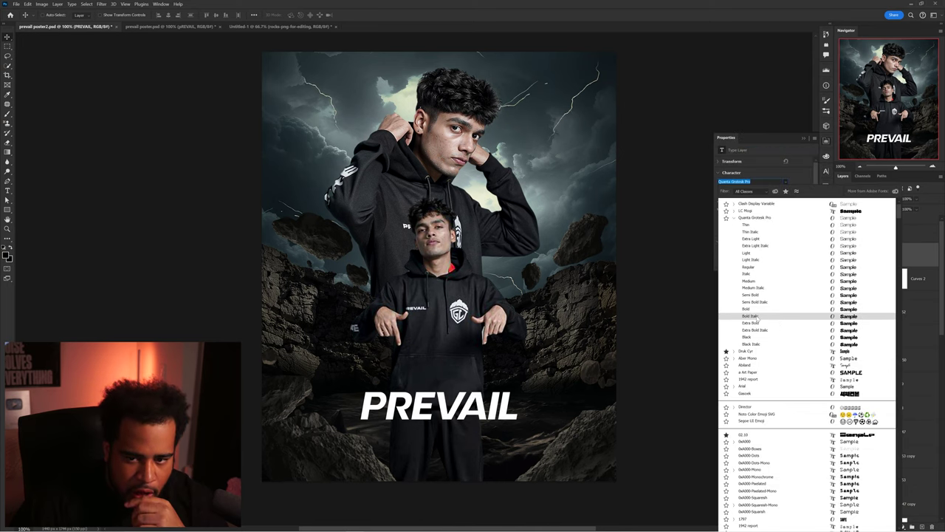
click(749, 316)
click(706, 224)
drag(497, 371, 504, 376)
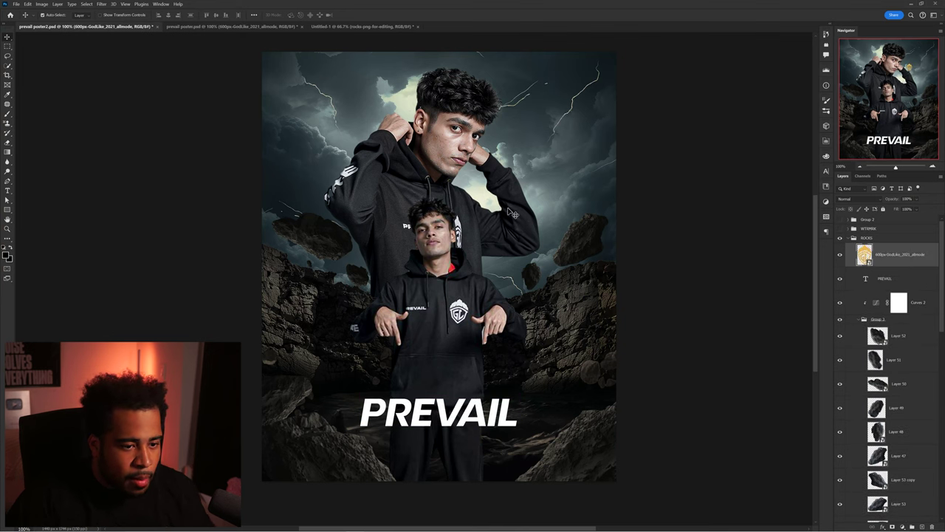
- Place the gold GodLike logo small in the upper-right corner of the poster
drag(515, 206, 589, 131)
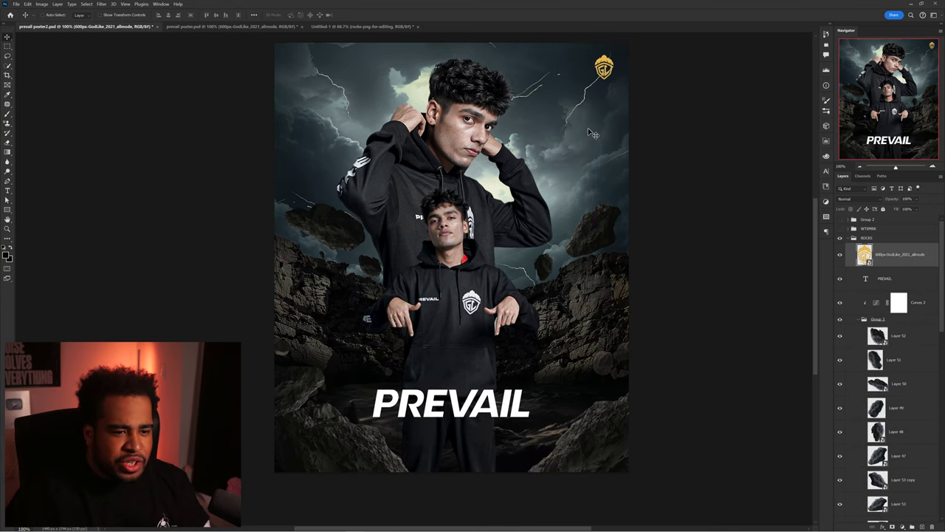
drag(605, 82, 600, 124)
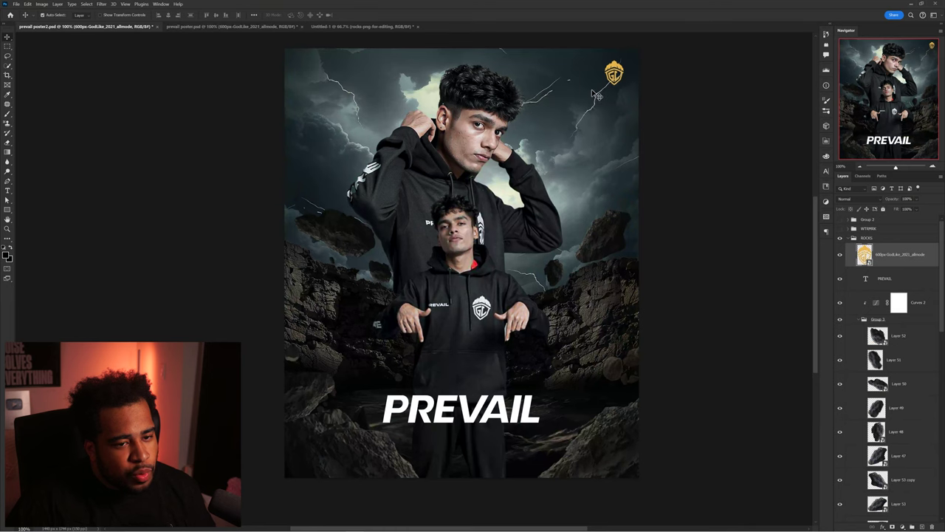
- Move the gold GodLike logo to the poster's upper-left corner and sample its gold as the foreground colour
drag(596, 94, 358, 83)
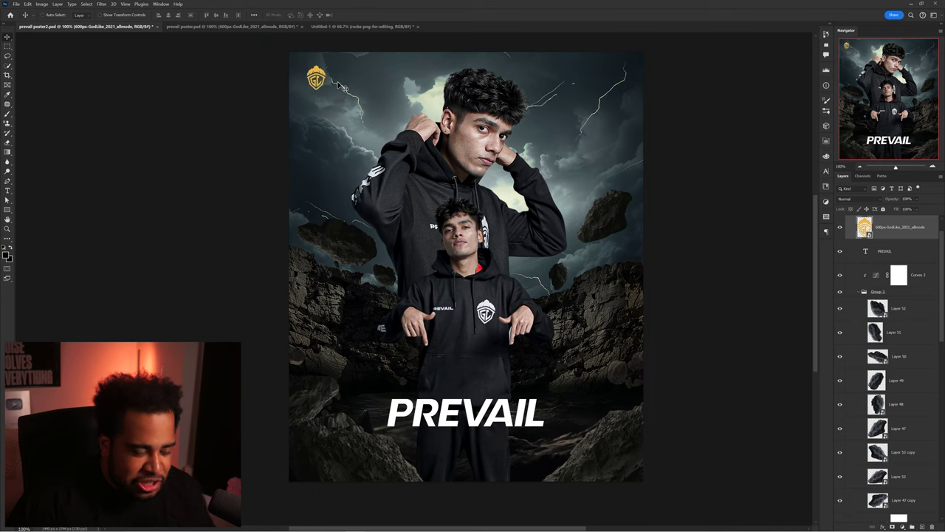
key(b)
alt+click(319, 73)
- Add a layer beneath the front figure's Layer 7 and brush a soft gold glow behind his hoodie and legs
key(v)
ctrl+click(465, 315)
click(516, 301)
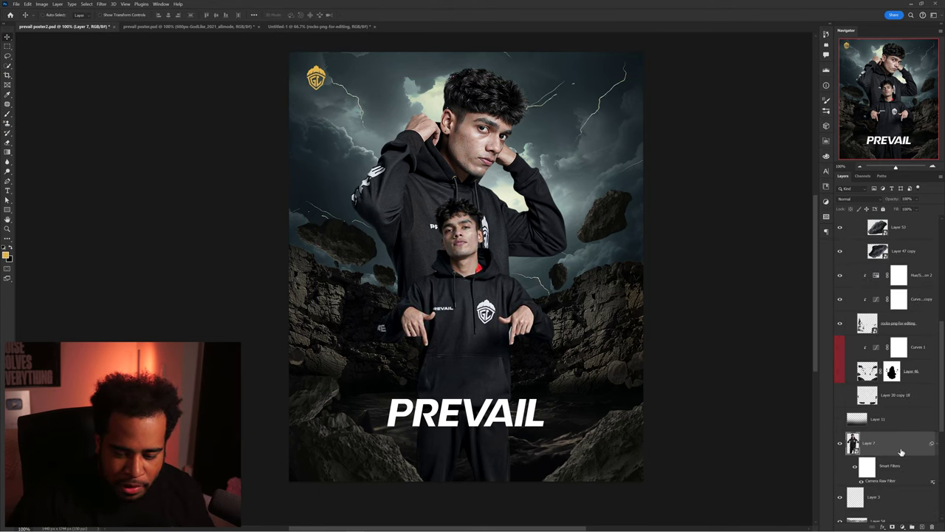
drag(498, 304, 504, 248)
key(b)
drag(436, 288, 559, 298)
drag(527, 358, 576, 350)
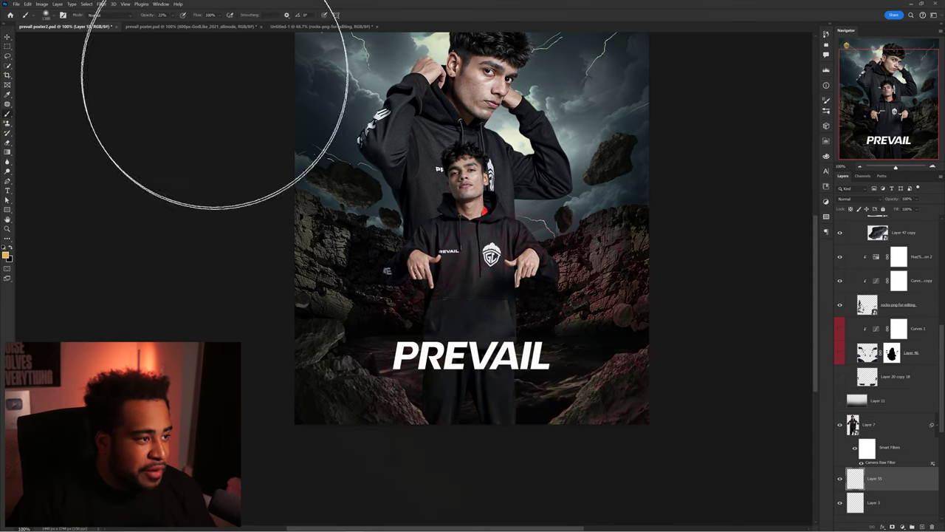
click(474, 399)
- Warp the gold glow on Layer 55, pulling it far below the poster and narrowing it behind the front figure
key(v)
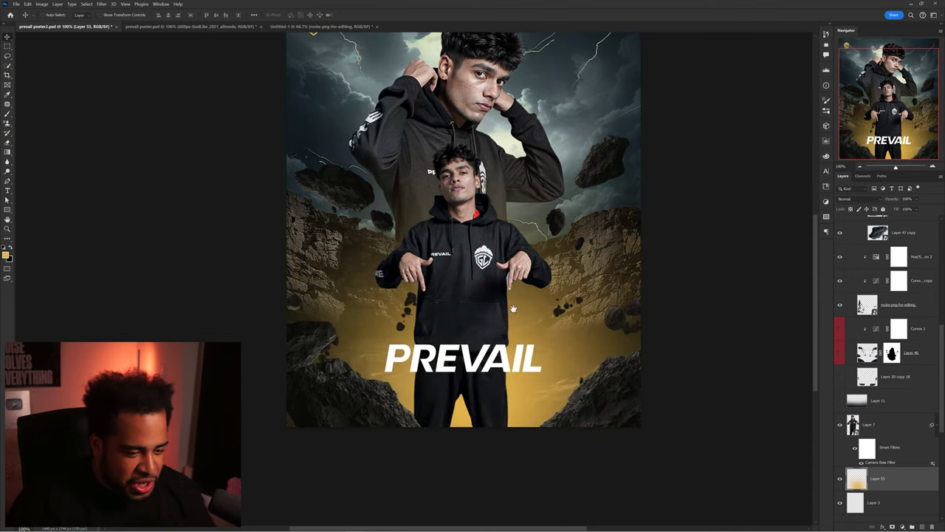
scroll(510, 303, down, 2)
key(ctrl+t)
scroll(550, 287, down, 3)
right_click(552, 283)
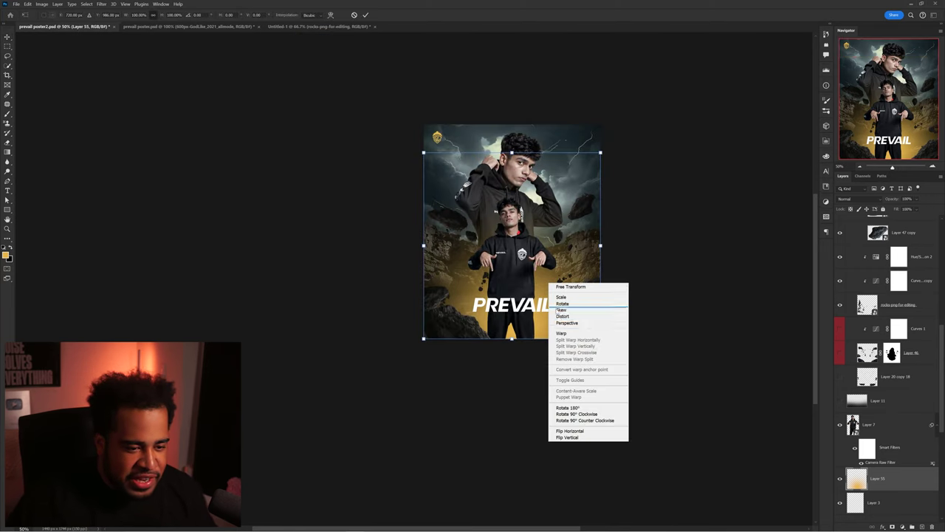
click(562, 329)
drag(563, 329, 589, 508)
drag(520, 306, 505, 231)
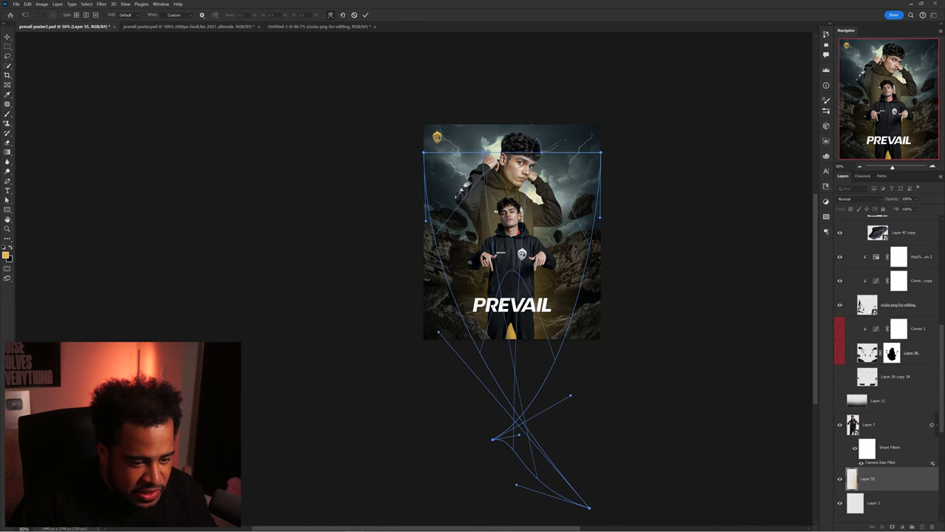
key(Return)
- Add a layer above the warped glow and try soft gold brush dabs behind the front figure's waist and legs, undoing unwanted ones
scroll(498, 203, up, 2)
drag(569, 257, 579, 280)
key(ctrl+shift+n)
key(Return)
key(b)
drag(517, 367, 474, 365)
click(522, 402)
drag(517, 399, 529, 399)
key(ctrl+z)
click(516, 354)
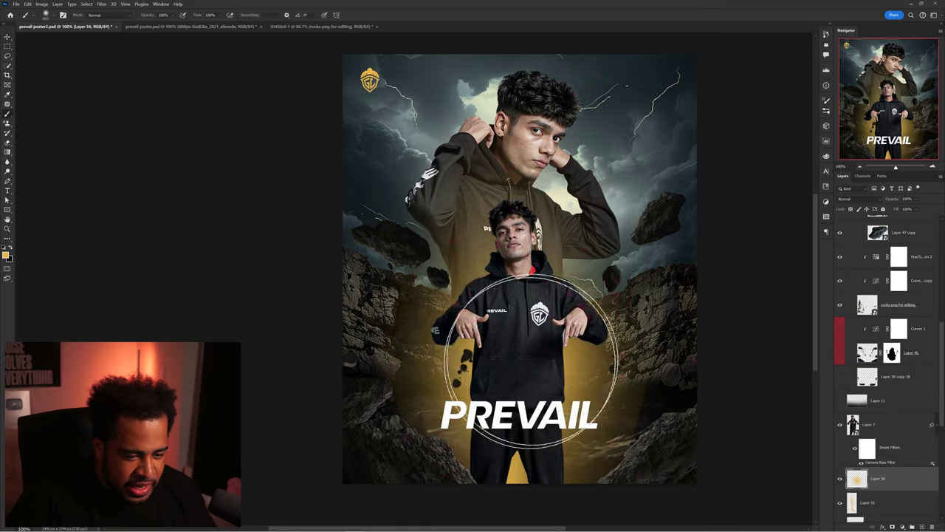
key(ctrl+z)
drag(518, 311, 533, 310)
click(528, 307)
key(ctrl+z)
- Add new layers above the GodLike logo layer for an orange Color Dodge glow over the front figure's legs
mouse_move(824, 469)
mouse_down()
mouse_move(795, 386)
mouse_move(841, 415)
mouse_up()
scroll(884, 260, up, 10)
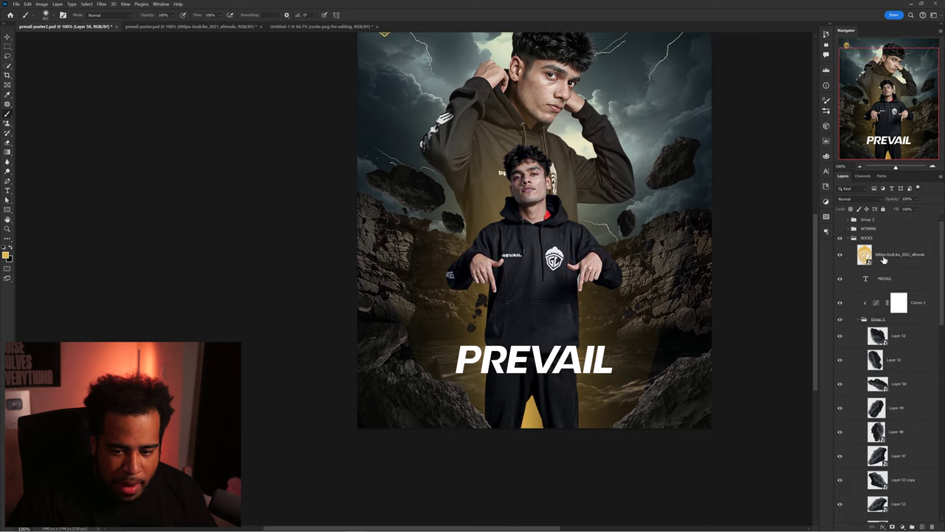
click(883, 259)
key(ctrl+shift+n)
key(Return)
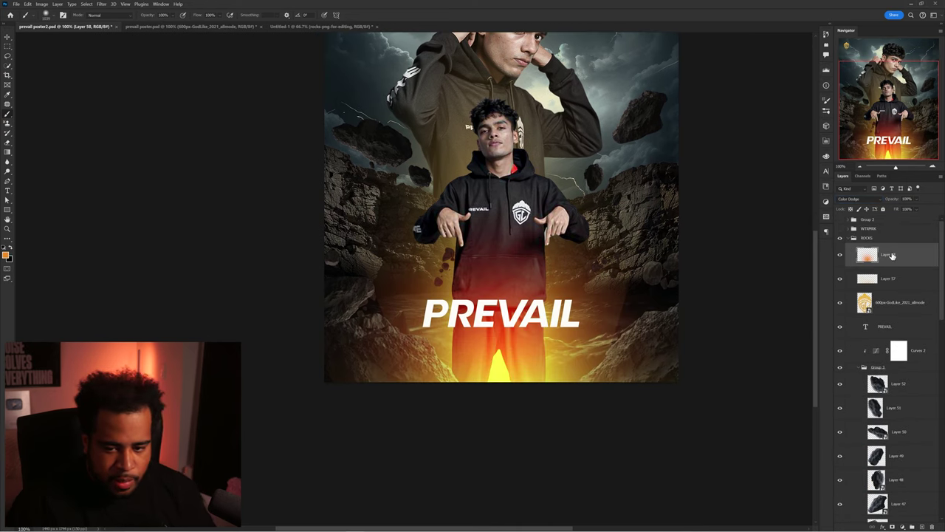
- Stretch the orange Color Dodge glow to about 152% height and move it down past the poster's lower edge
key(ctrl+t)
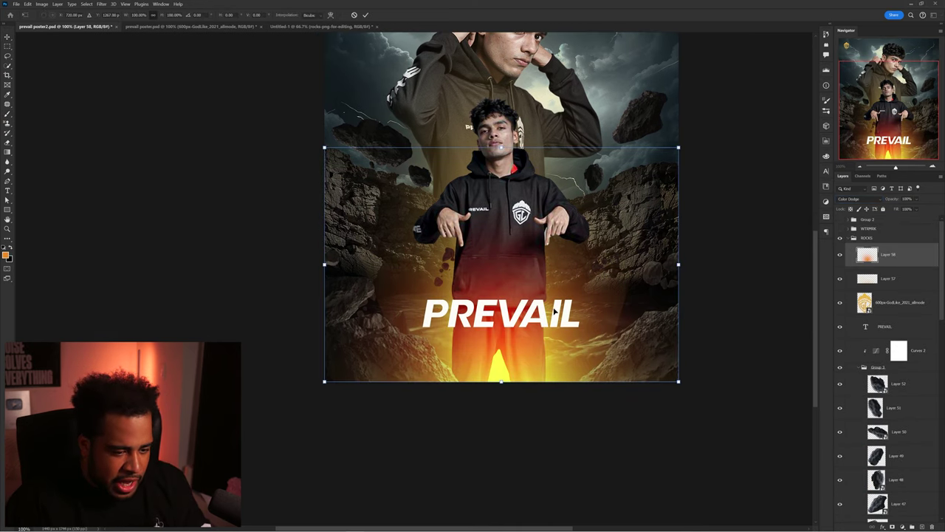
scroll(602, 294, down, 2)
drag(553, 338, 550, 398)
drag(568, 358, 573, 341)
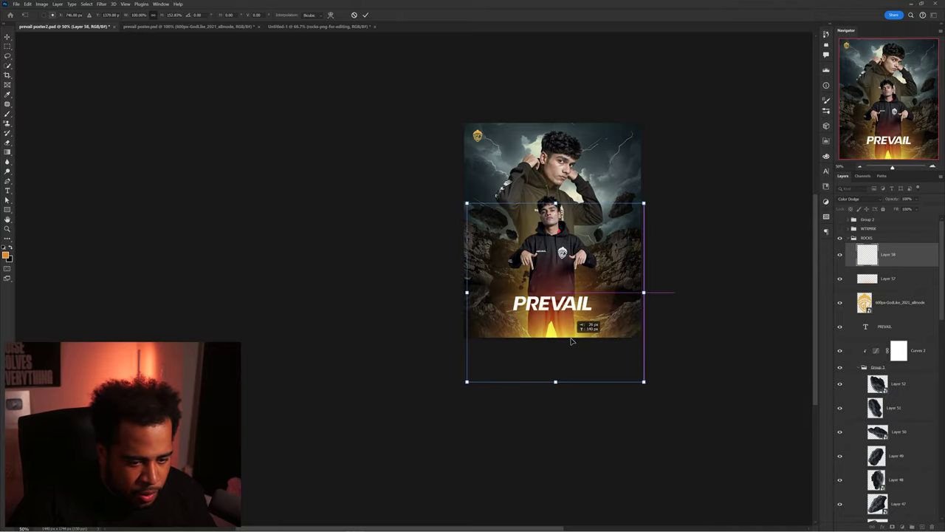
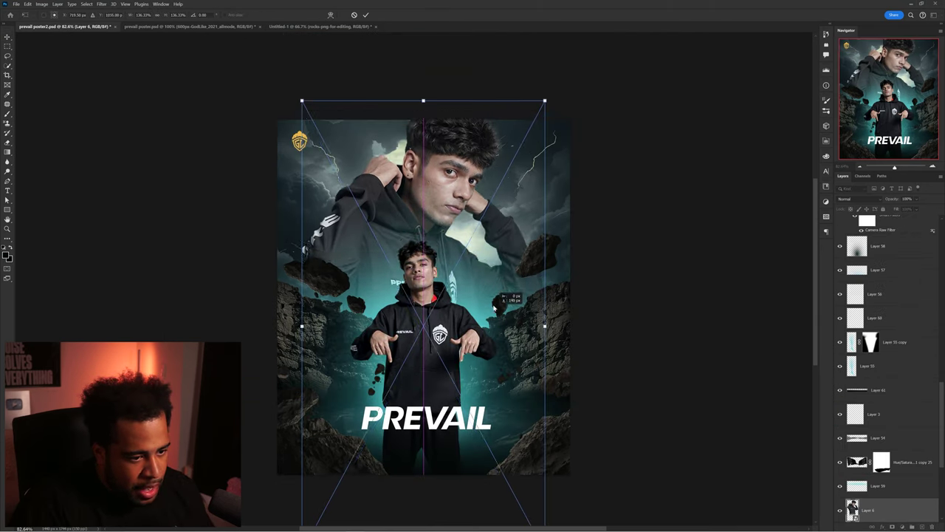
- Place the rear figure on Layer 6, scaled to 136.23%, slightly lower and centred behind the front figure
drag(496, 306, 496, 315)
drag(544, 334, 503, 323)
key(Return)
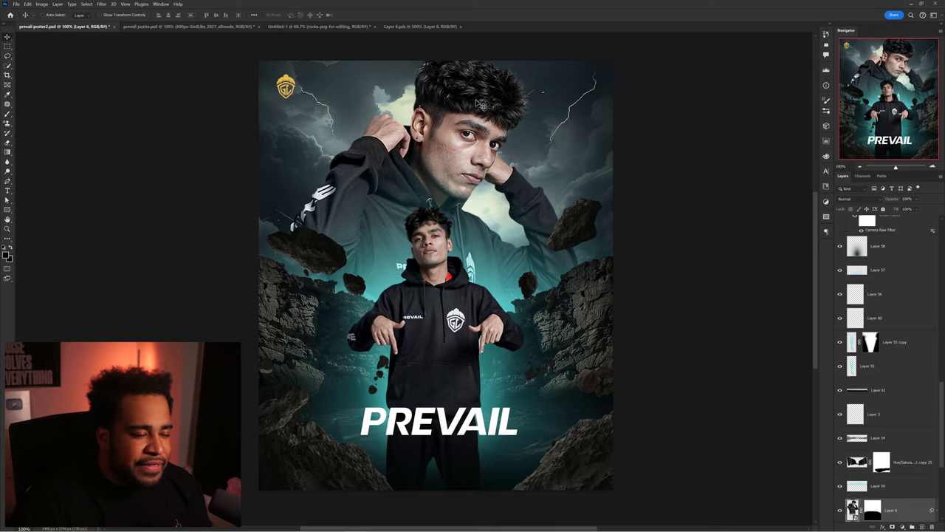
- Heal the blemishes on the rear figure's cheek inside the Layer 6 smart object
scroll(444, 159, up, 2)
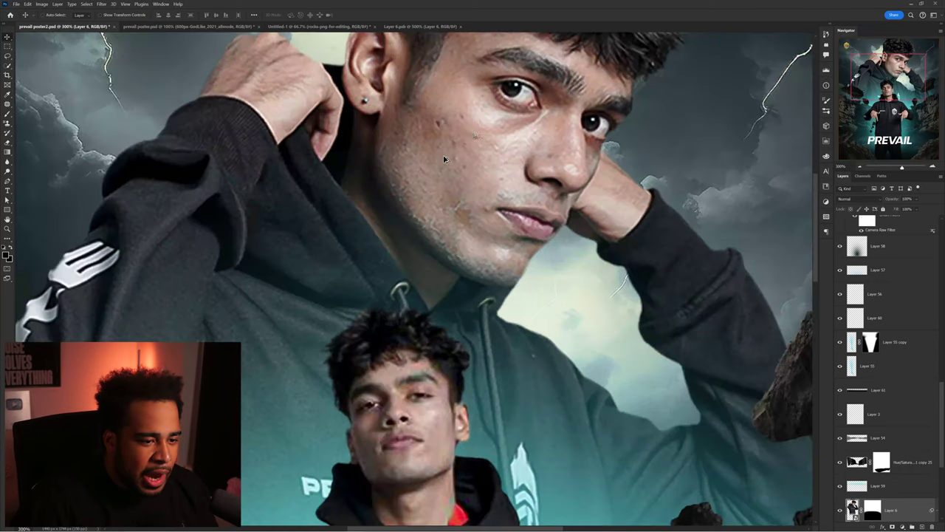
click(408, 30)
scroll(445, 168, up, 2)
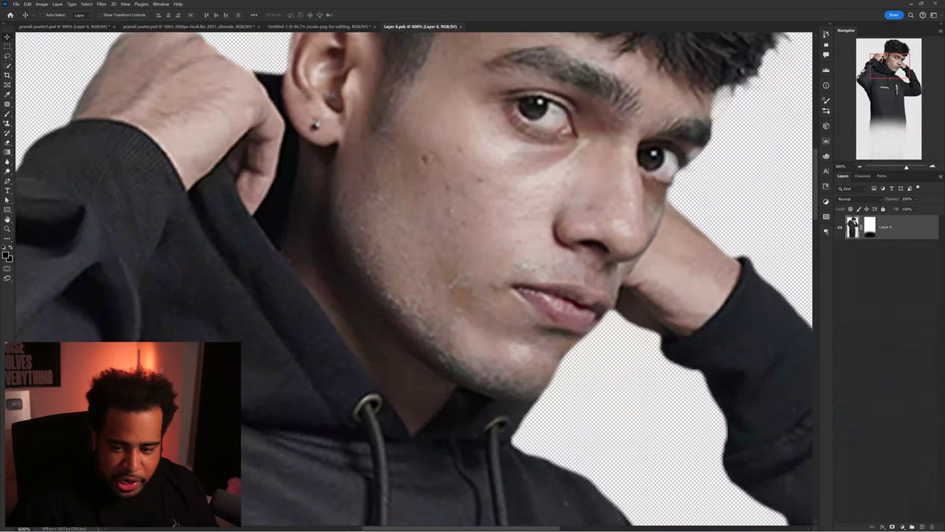
key(j)
mouse_move(425, 145)
mouse_down()
mouse_move(424, 155)
mouse_move(472, 147)
mouse_up()
key(ctrl+d)
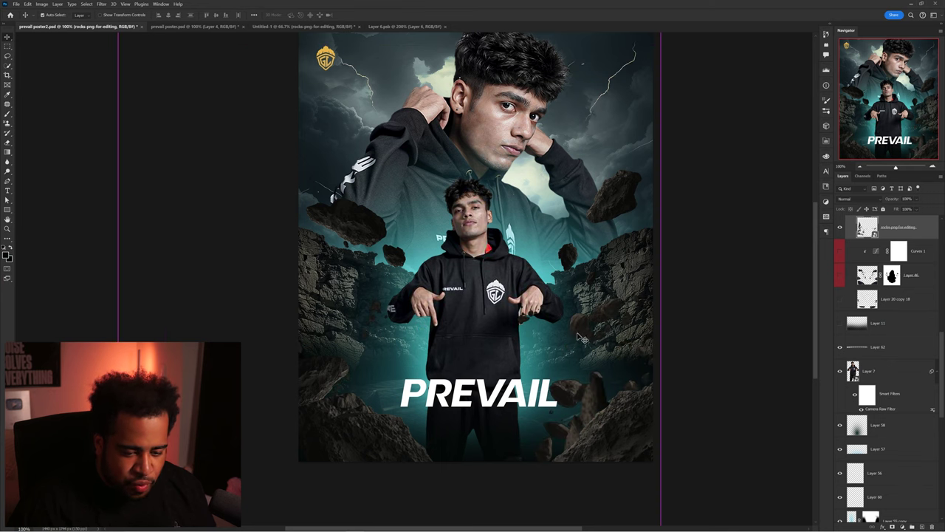
- Lift the Curves 2 copy adjustment clipped to the rocks, and mask out small rocks beside the front figure on the rocks layer
scroll(890, 250, up, 1)
double_click(876, 232)
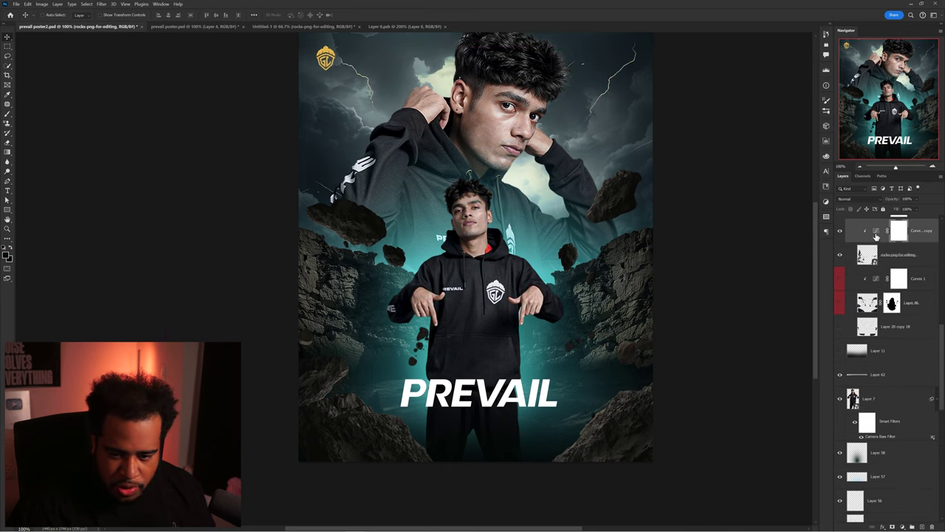
drag(752, 237, 751, 236)
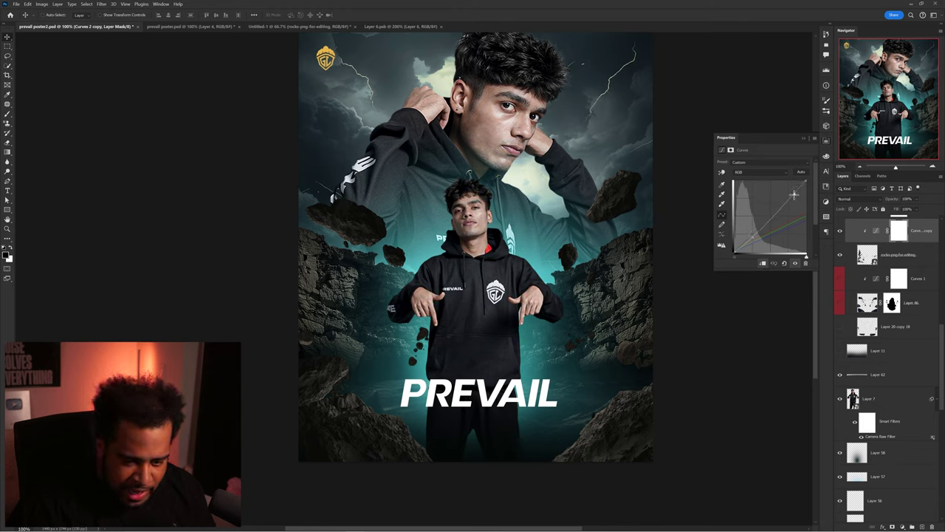
drag(751, 237, 747, 237)
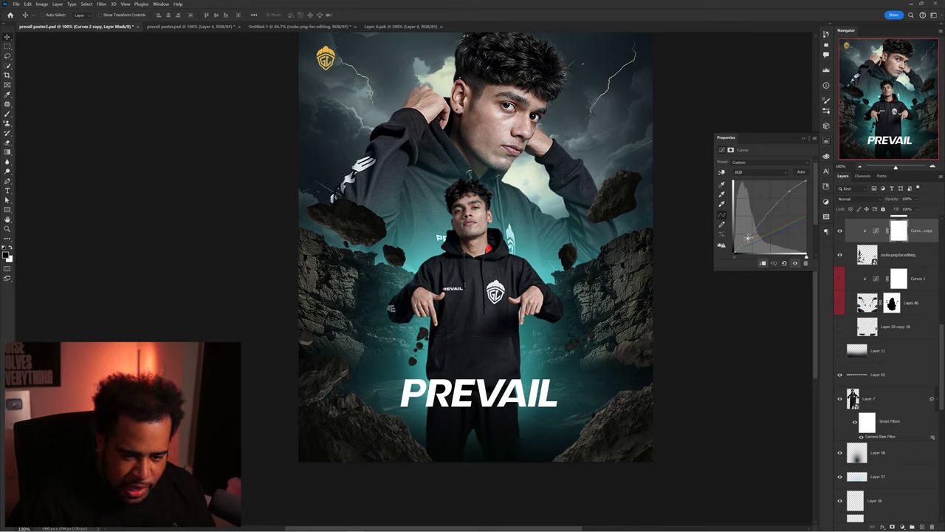
click(896, 233)
click(879, 256)
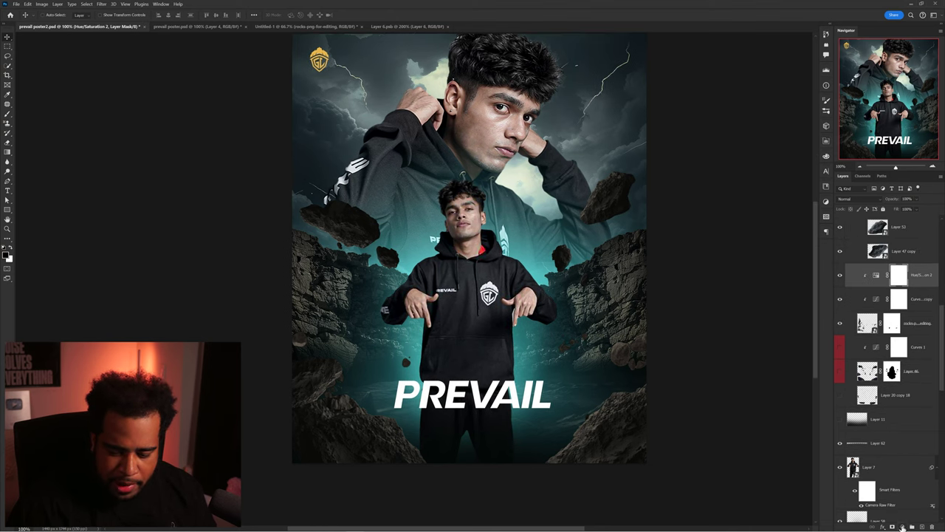
- Clip a Levels adjustment with a lowered white output level to the rocks, and reduce the Hue/Saturation 2 lightness
click(902, 526)
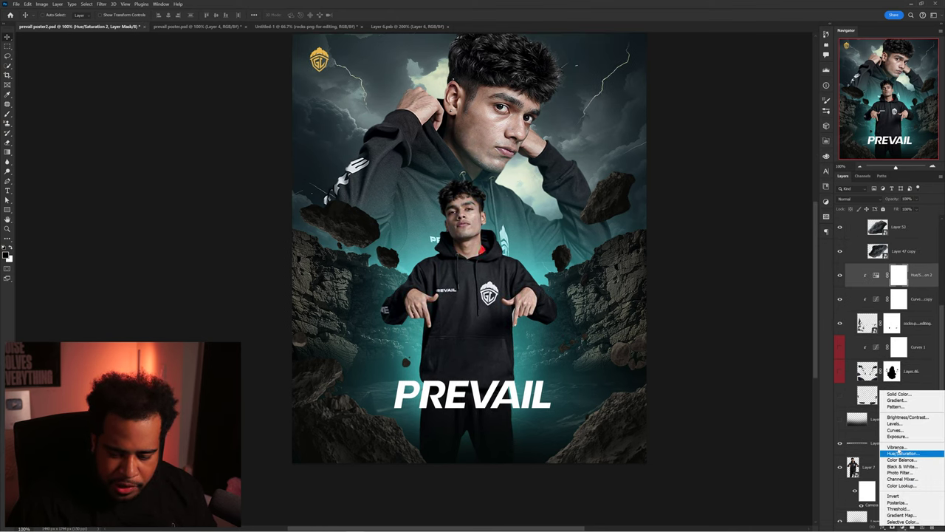
click(905, 426)
key(ctrl+alt+g)
drag(808, 237, 799, 238)
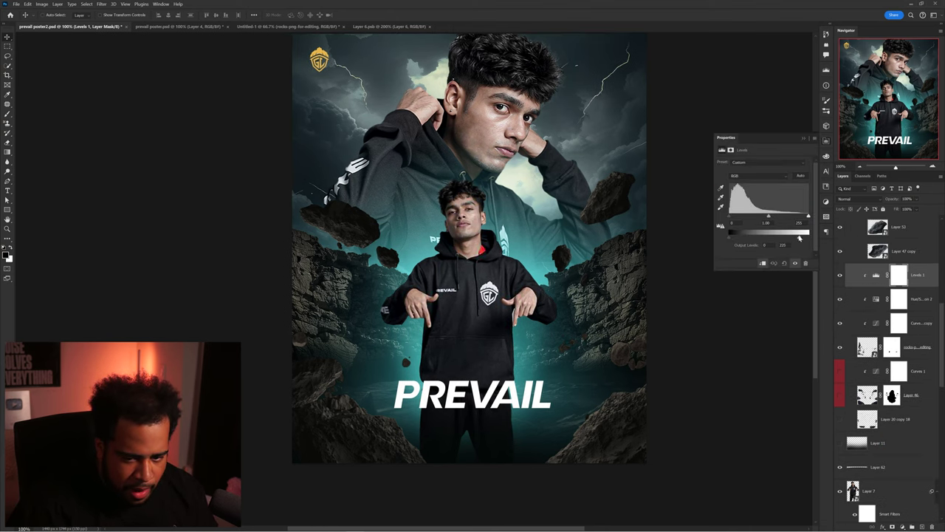
key(alt+bracketleft)
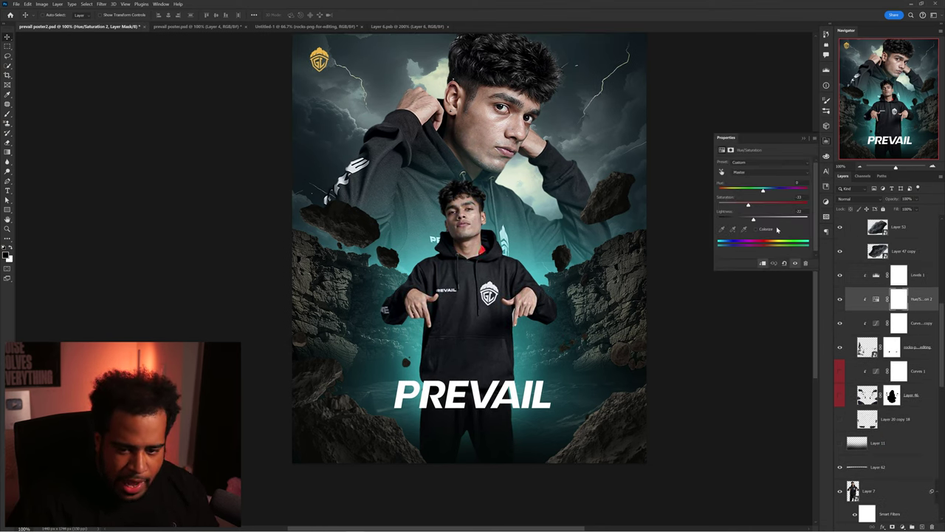
drag(754, 221, 748, 221)
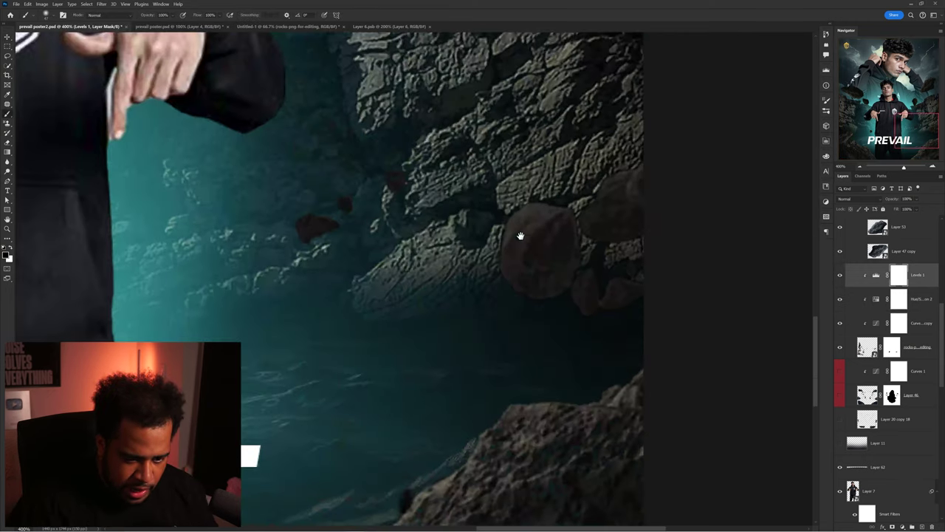
- Resize the brush and paint black on the Levels 1 mask over the large rocks near the poster's right edge
scroll(520, 236, up, 3)
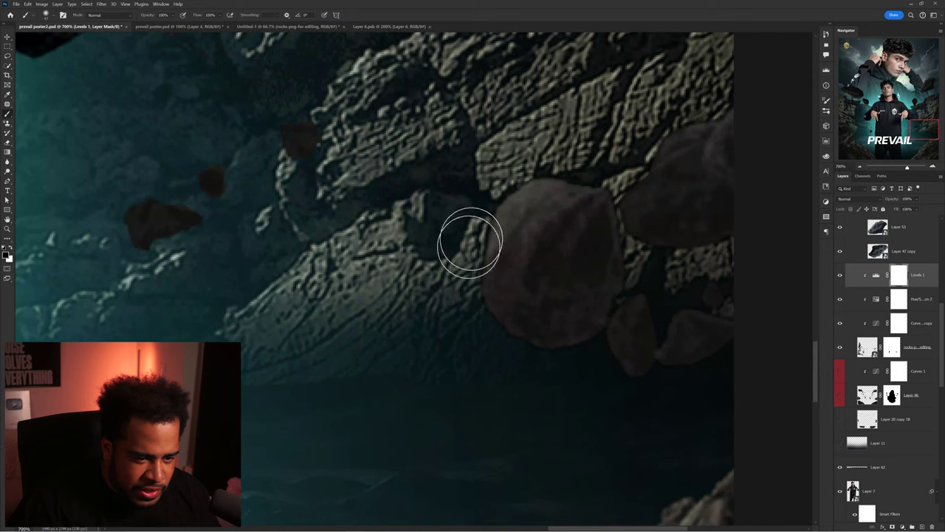
alt+right_click(656, 161)
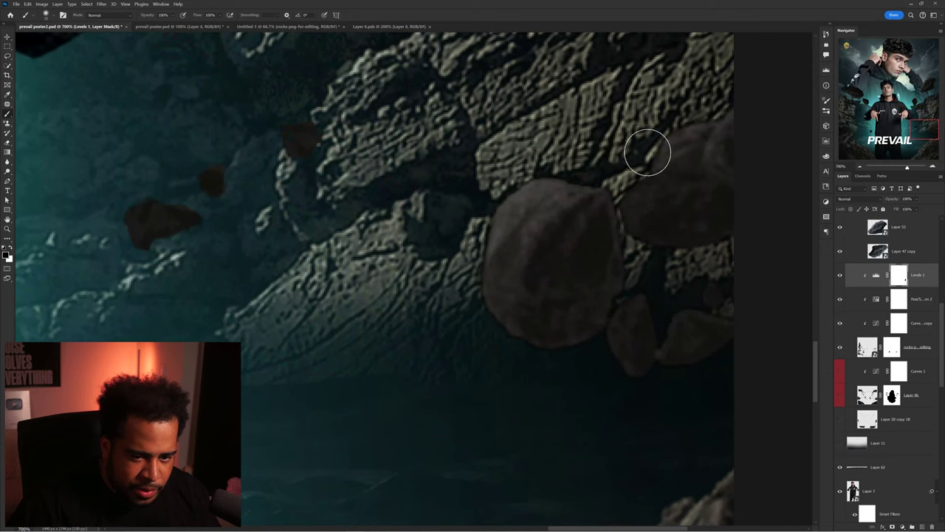
alt+right_click(653, 312)
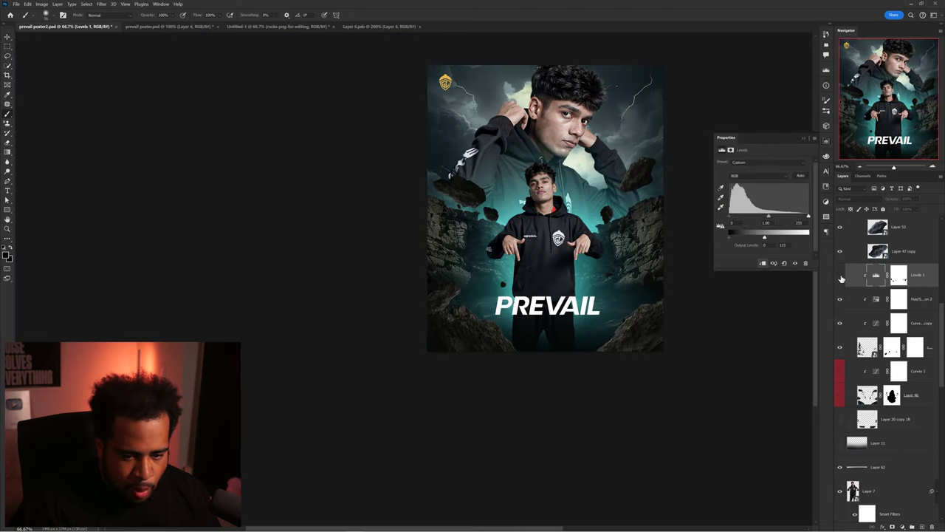
- Compare the rocks with the Levels 1 adjustment hidden and shown
click(840, 276)
click(840, 276)
click(840, 276)
click(840, 276)
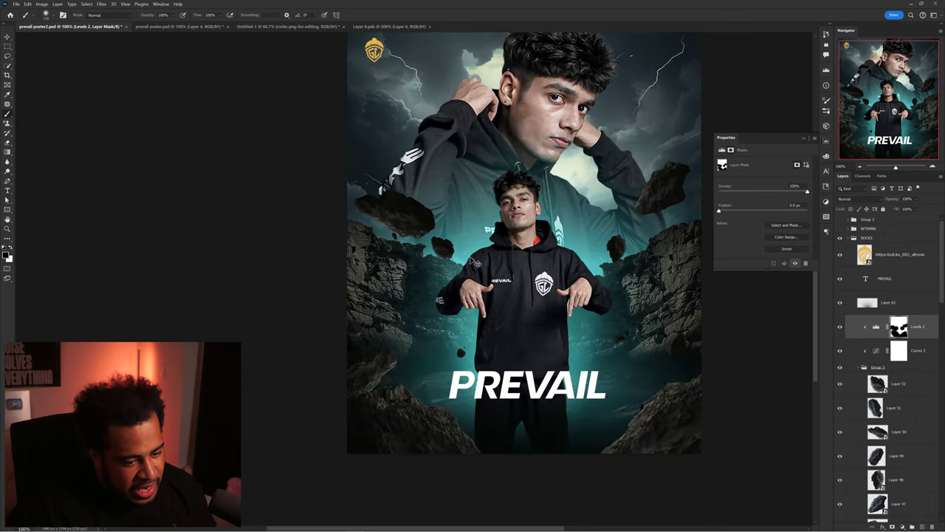
- Colorize the rocks through Hue/Saturation 2 with hue 54 and lightness -13
scroll(523, 273, down, 1)
drag(523, 273, 470, 291)
scroll(527, 347, up, 1)
key(v)
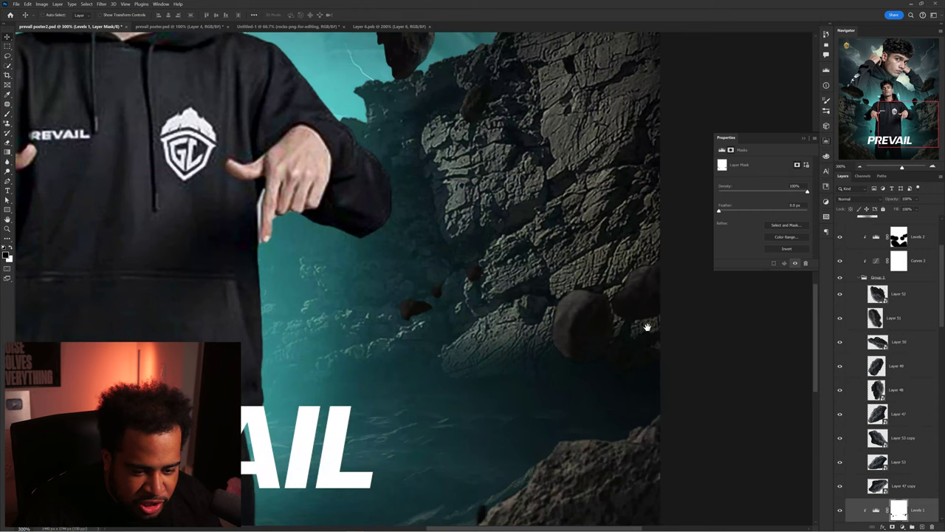
scroll(683, 317, down, 2)
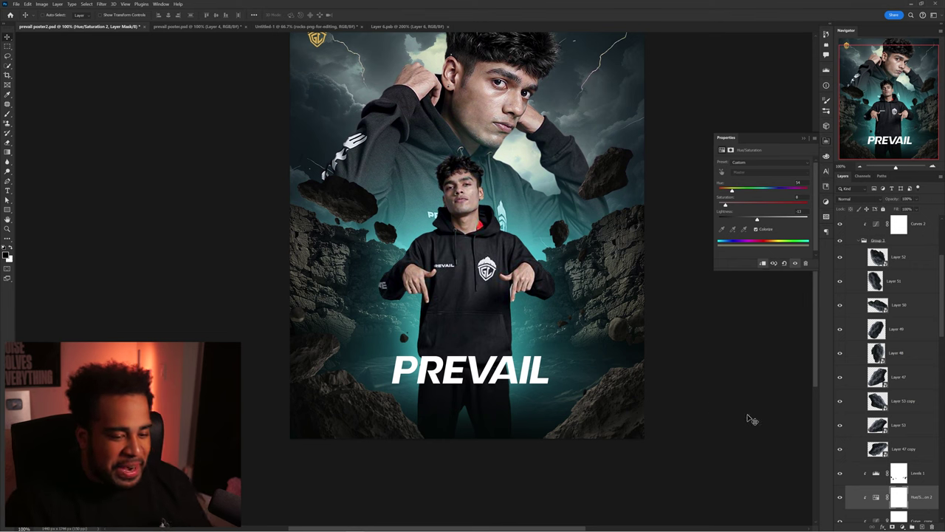
- Apply a slight Gaussian Blur as a smart filter to the rocks-png-for-editing layer
scroll(916, 470, down, 3)
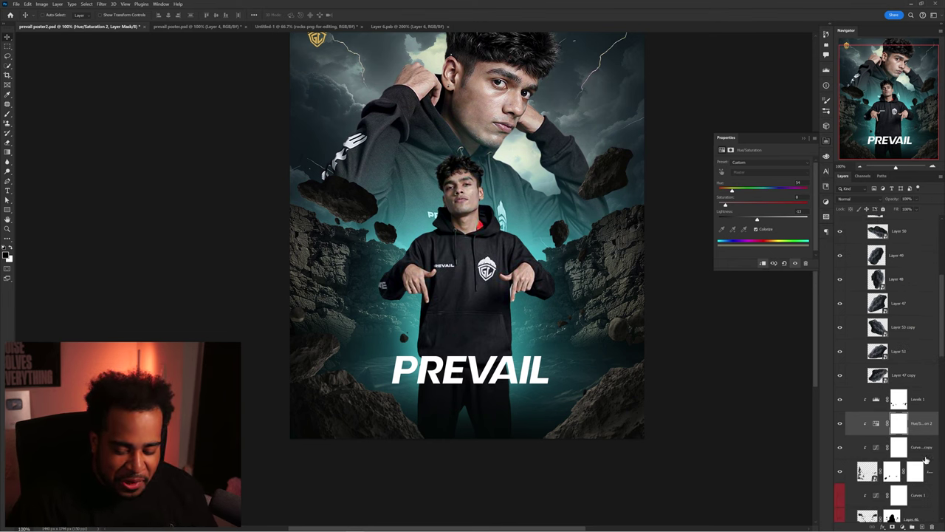
click(927, 471)
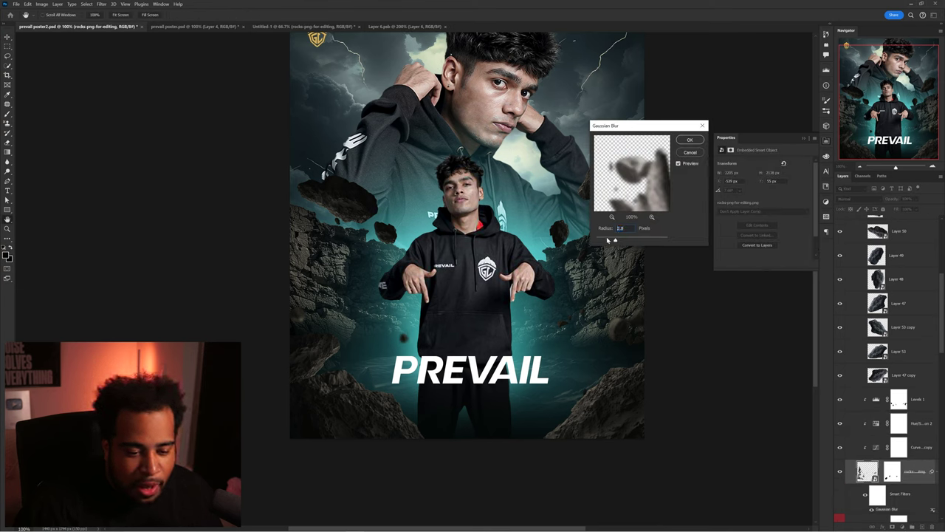
key(Return)
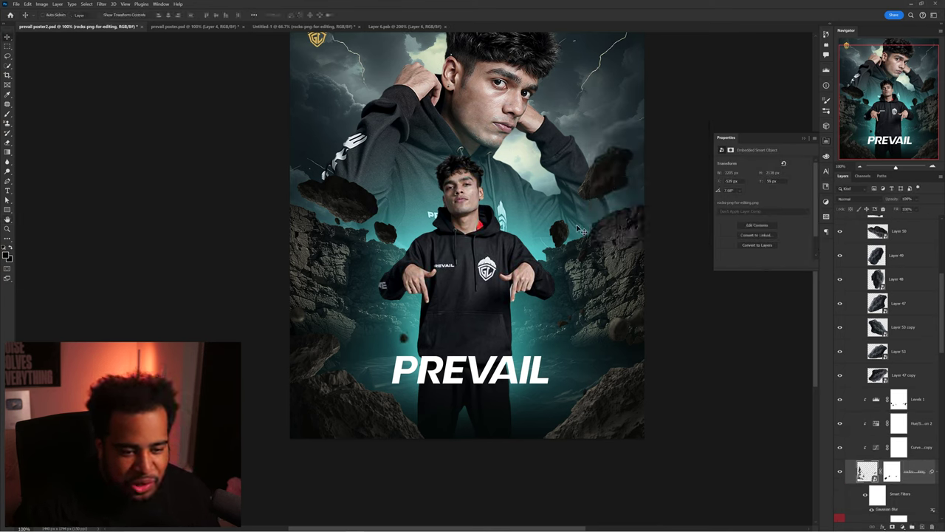
- Blur the floating rocks on Layer 48 and Layer 51 and nudge a nearby rock slightly
click(902, 279)
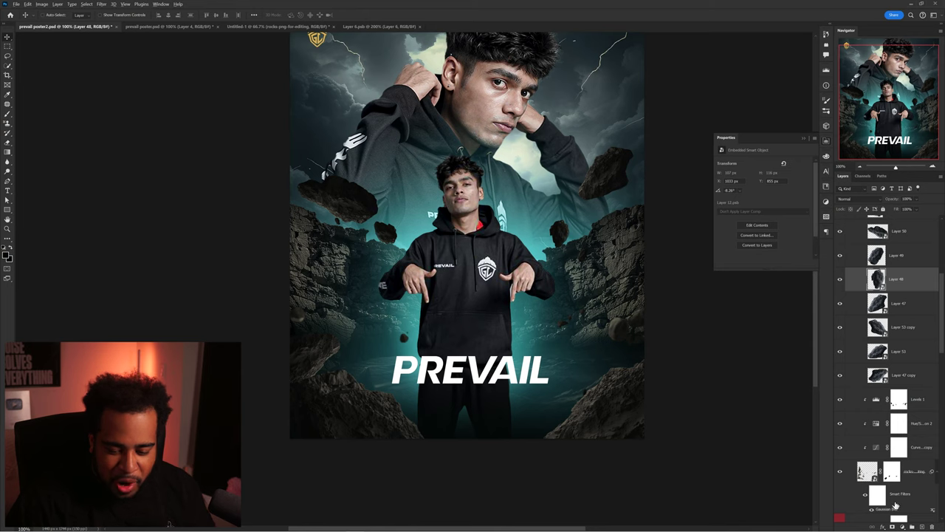
scroll(547, 237, up, 1)
drag(261, 417, 265, 433)
ctrl+click(229, 231)
drag(133, 206, 127, 212)
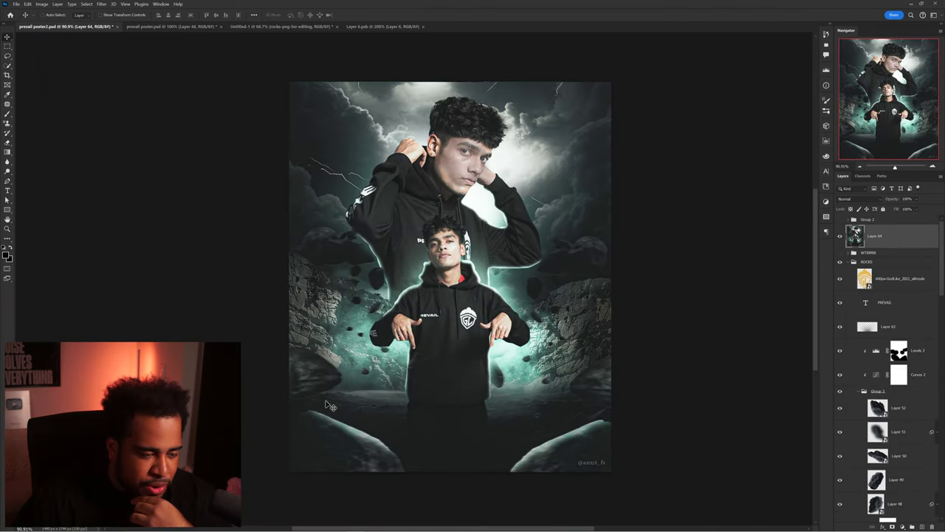
- Compare the rebuilt poster with the original version by toggling the visibility of the Layer 64 reference
click(840, 235)
click(840, 235)
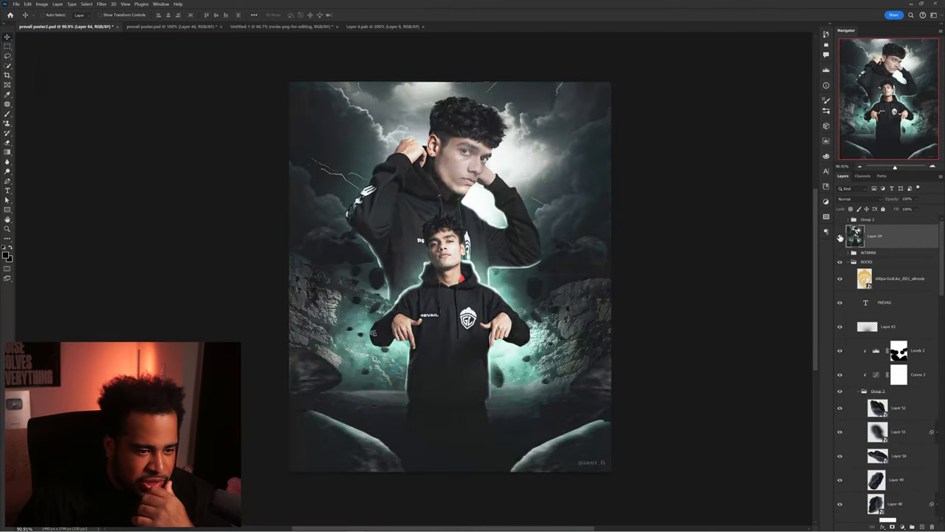
click(840, 235)
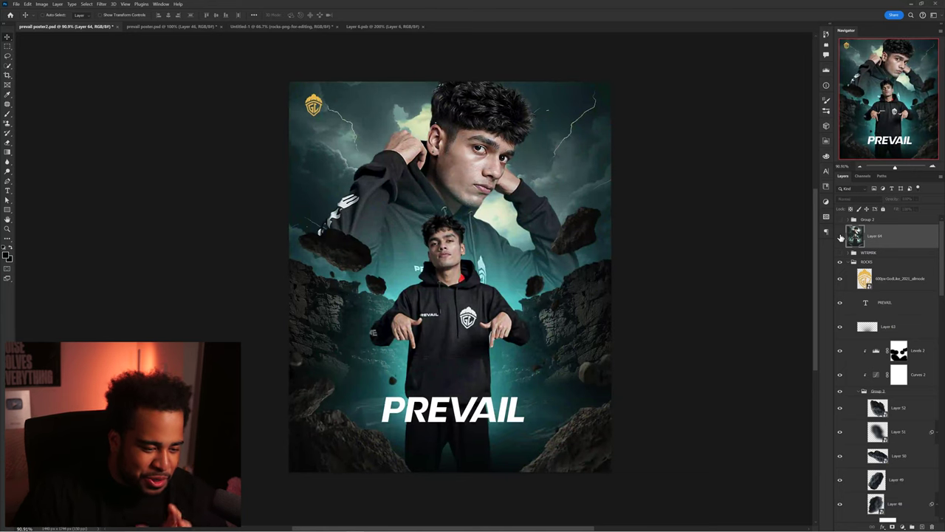
click(839, 236)
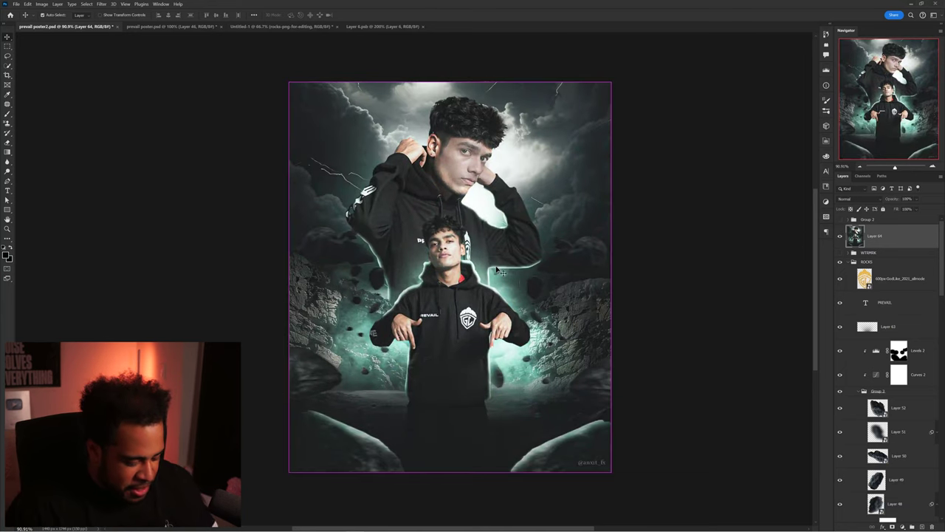
- Mark up the glow area behind the front figure's hands on a temporary screen capture, and discard the capture
key(Print)
drag(233, 153, 663, 406)
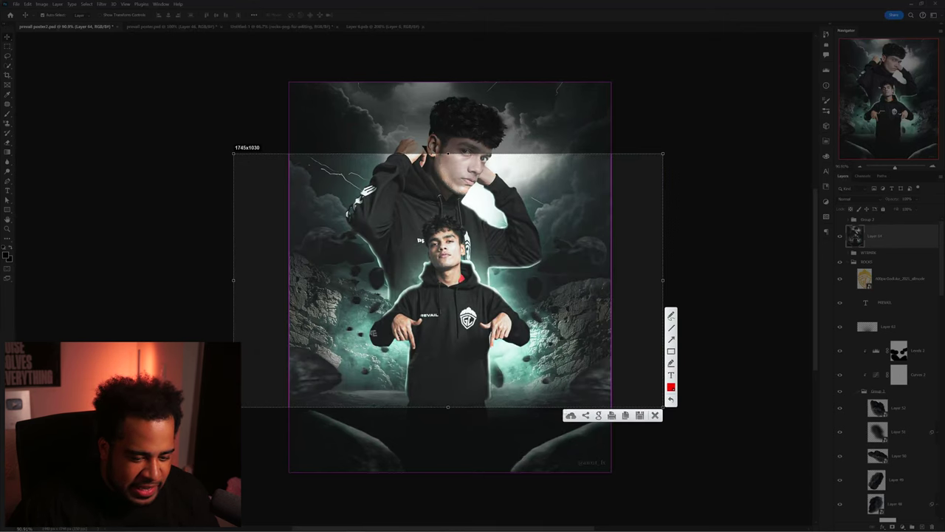
click(670, 315)
mouse_move(510, 316)
mouse_down()
mouse_move(341, 367)
mouse_move(525, 334)
mouse_up()
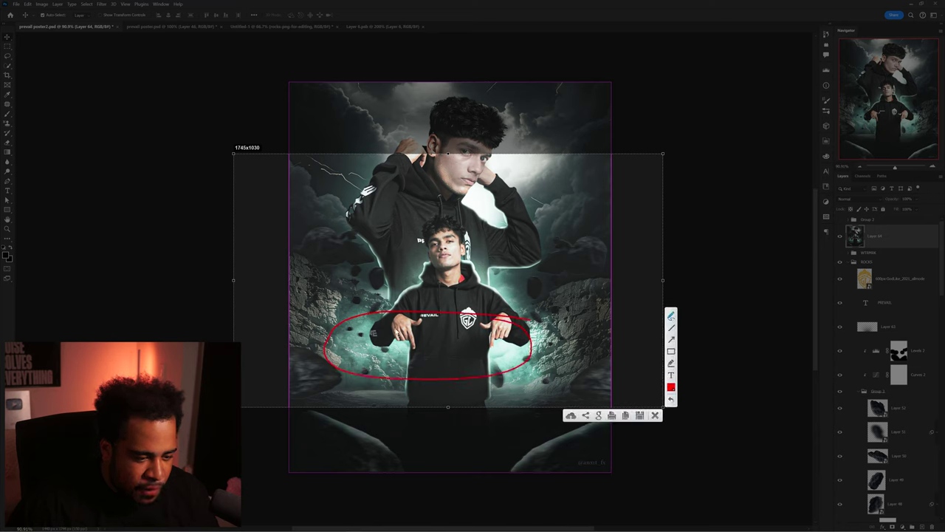
drag(376, 338, 502, 342)
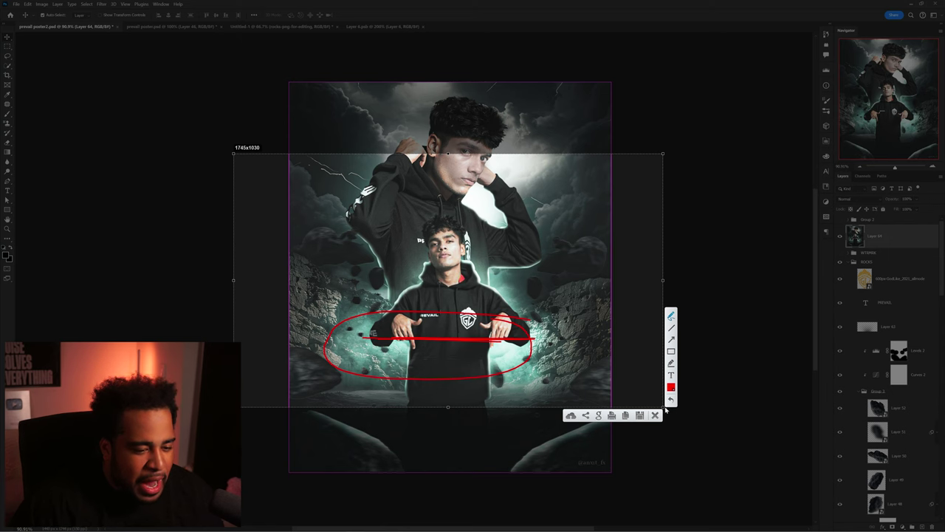
click(658, 415)
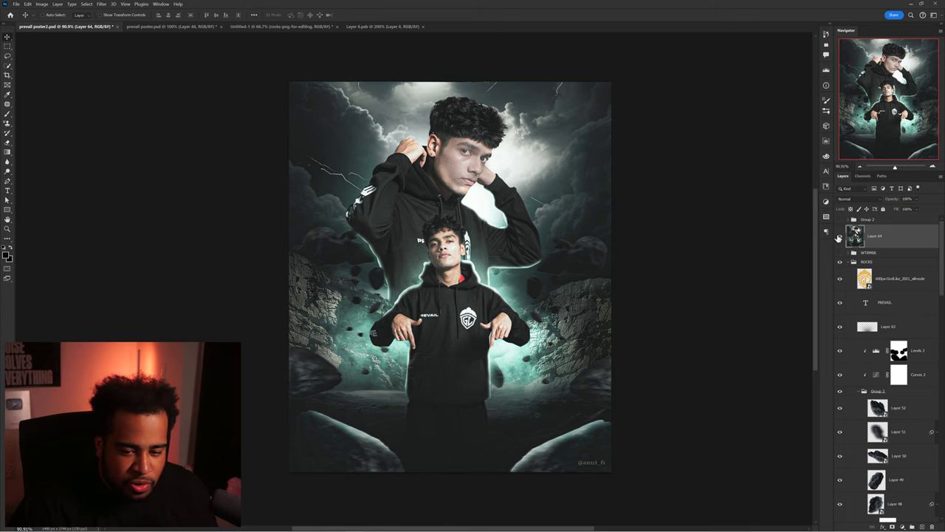
- Hide the Layer 64 reference, and in prevail poster.psd try moving the Layer 8 smoke over the canyon, undoing the move
click(839, 237)
click(171, 27)
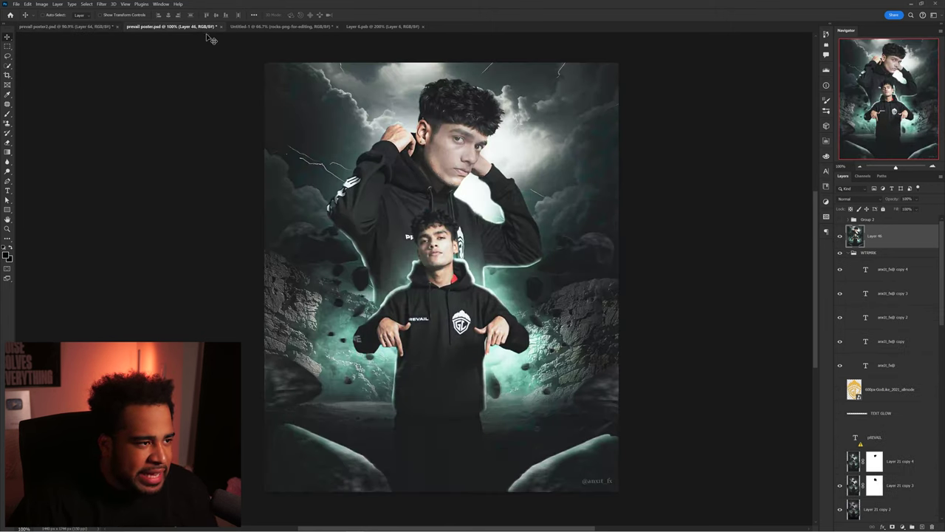
scroll(871, 345, down, 5)
scroll(866, 323, up, 5)
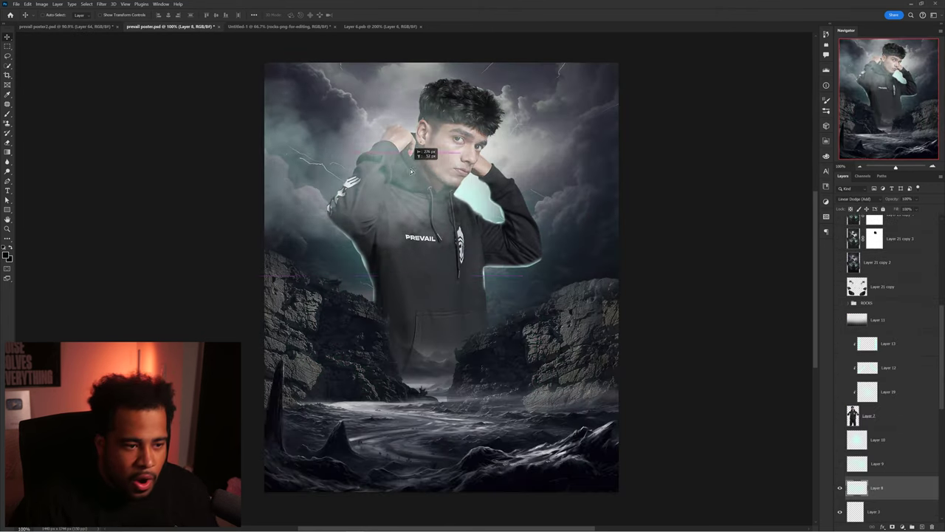
drag(410, 167, 541, 345)
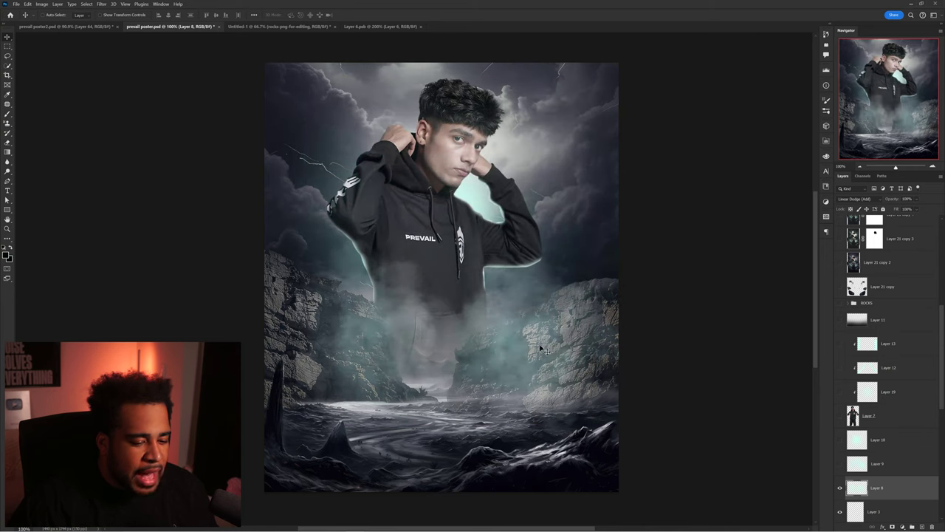
key(ctrl+z)
- Check Layer 8 hidden and shown, and bring its smoke into prevail poster2.psd behind the front figure
scroll(876, 470, down, 2)
click(839, 451)
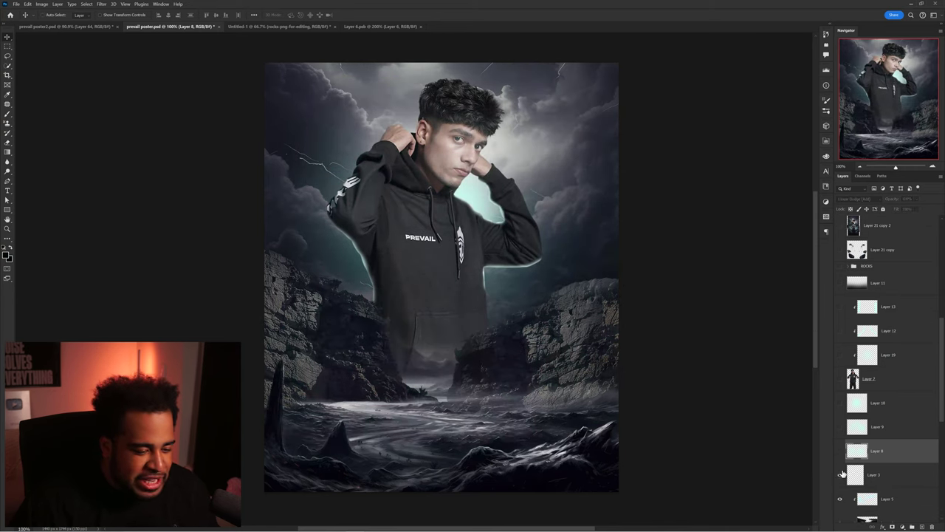
click(840, 450)
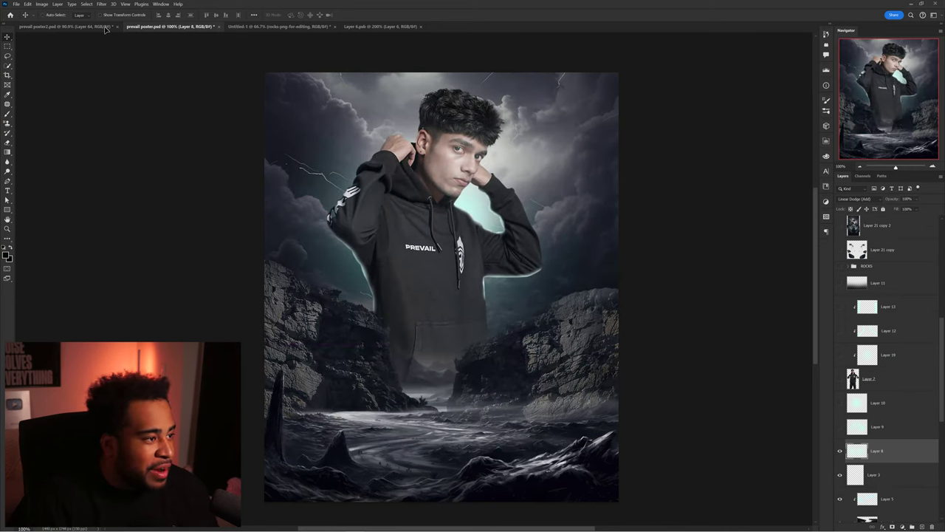
click(103, 27)
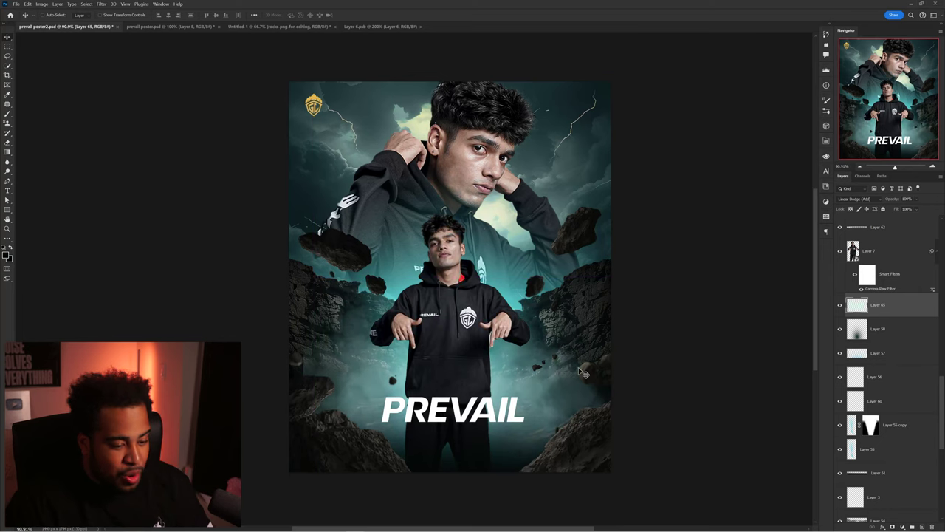
- Compare the poster with the Layer 65 smoke behind the front figure hidden and shown
drag(579, 367, 596, 322)
scroll(567, 290, up, 3)
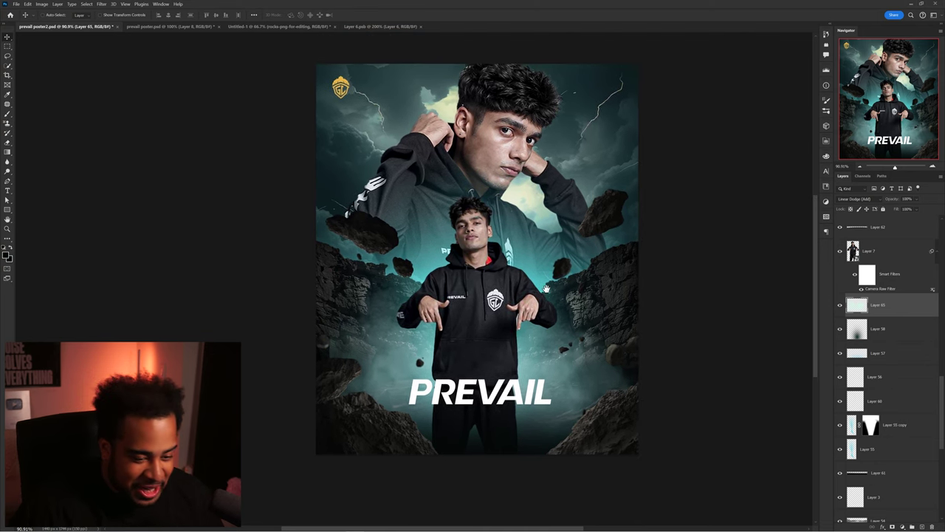
click(839, 305)
click(840, 305)
click(839, 305)
click(840, 305)
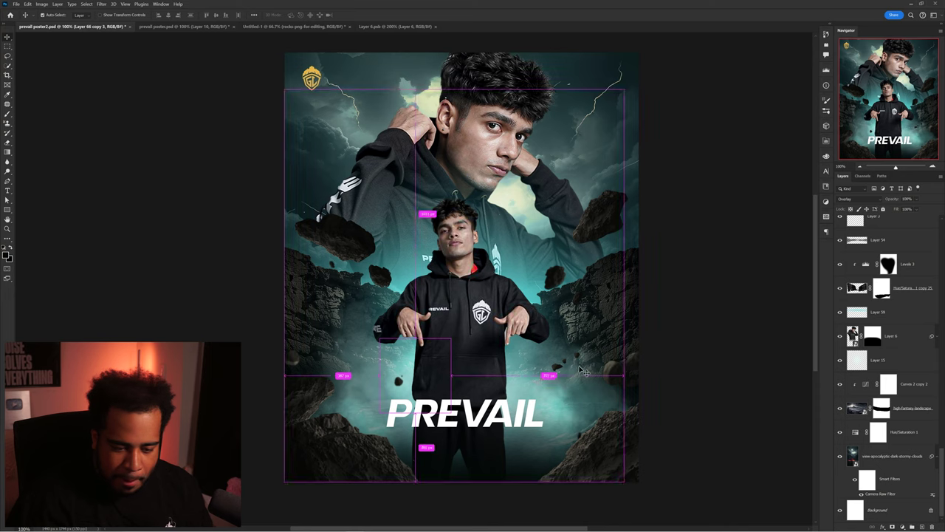
- Shift the Layer 67 smoke downward, stack it above the rear figure on Layer 6, and ready its mask for brushing
drag(573, 341, 583, 355)
key(ctrl+z)
drag(483, 203, 509, 288)
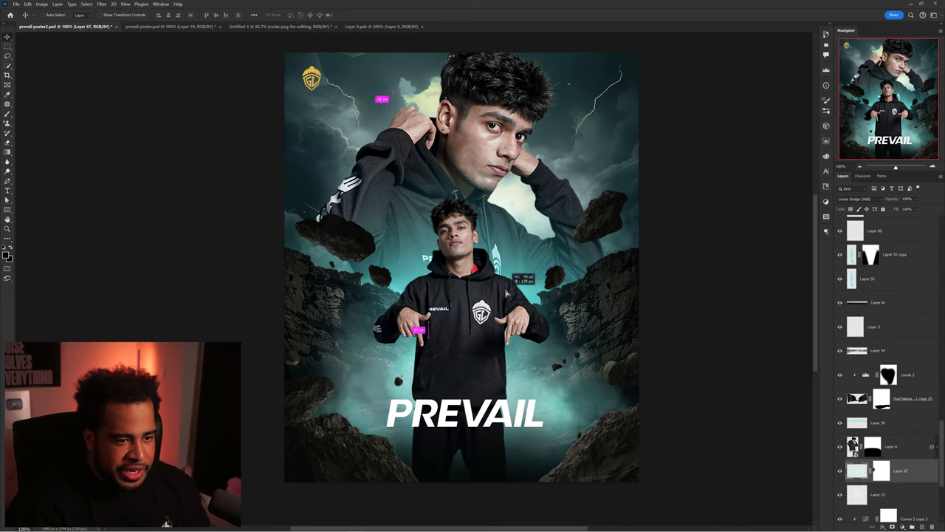
key(ctrl+t)
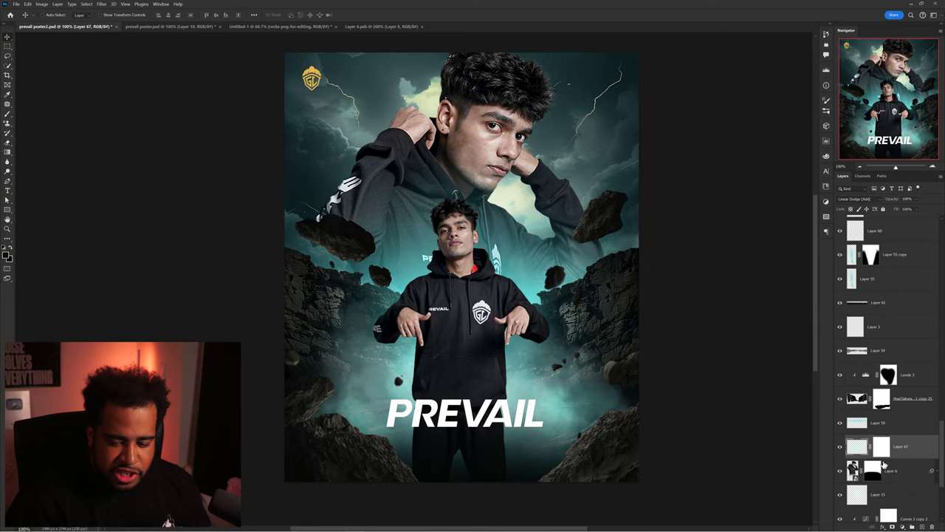
click(882, 452)
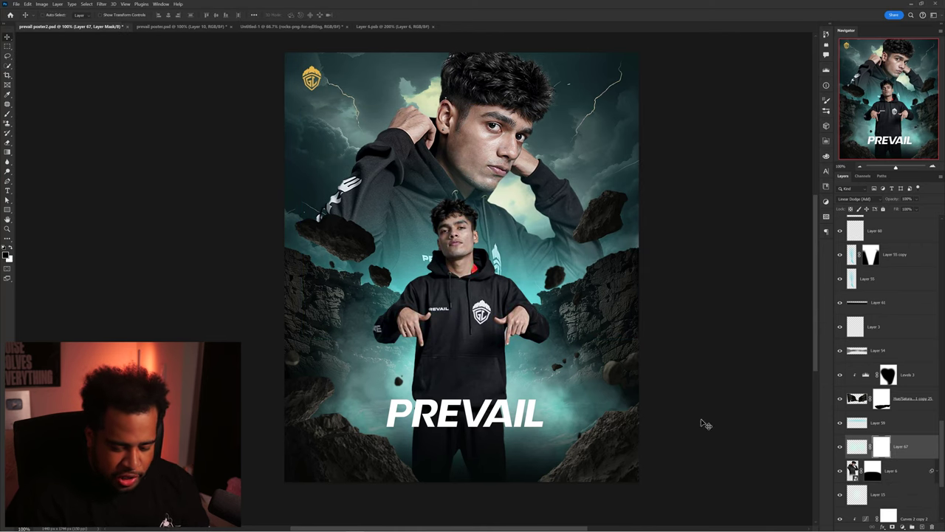
key(b)
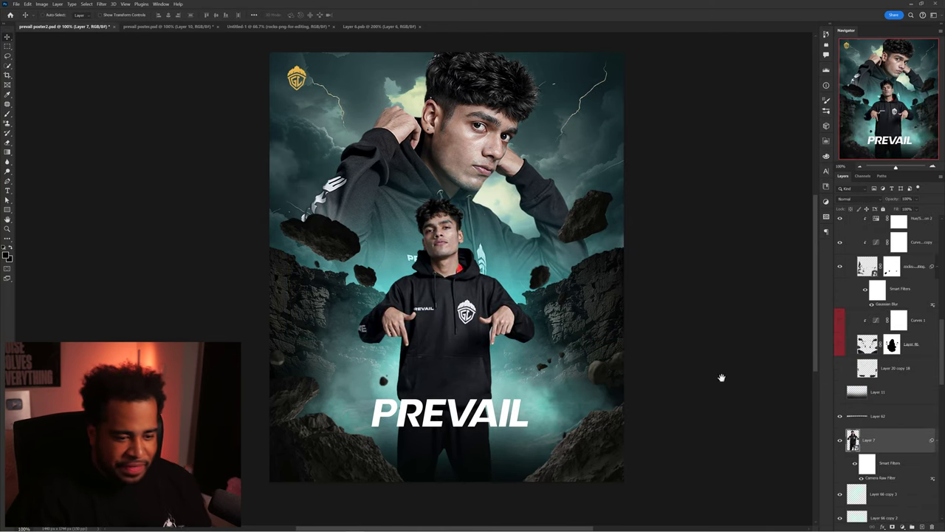
- Add an empty layer clipped to the front figure on Layer 7, and set up a smaller soft brush in teal
drag(721, 378, 731, 376)
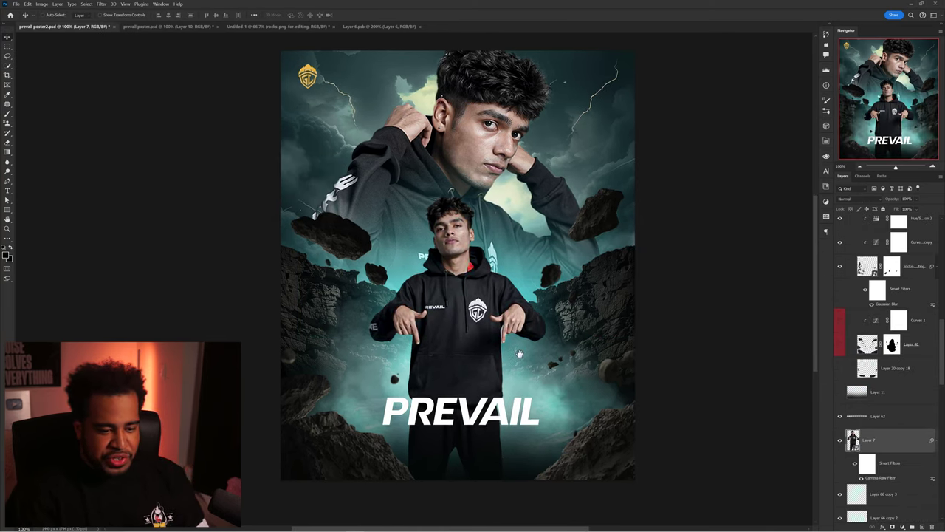
drag(587, 368, 586, 376)
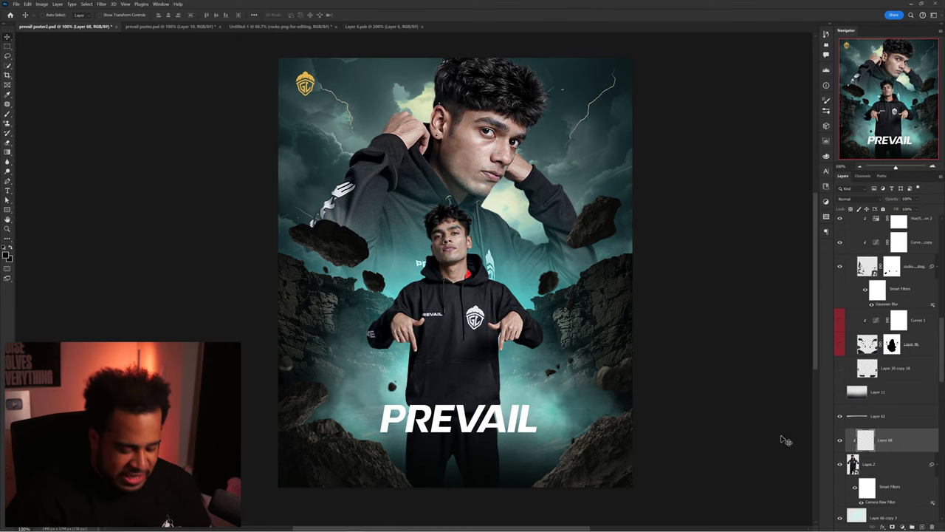
key(b)
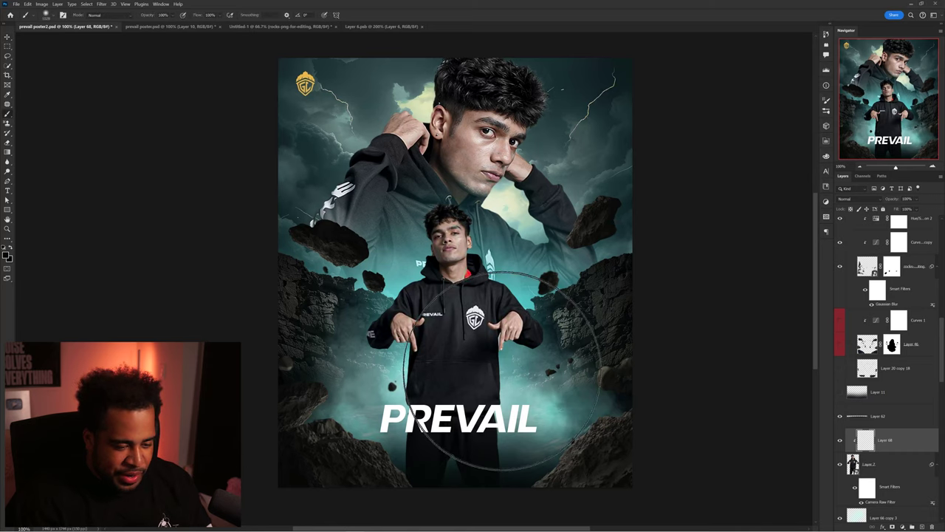
scroll(490, 375, up, 1)
drag(480, 350, 434, 351)
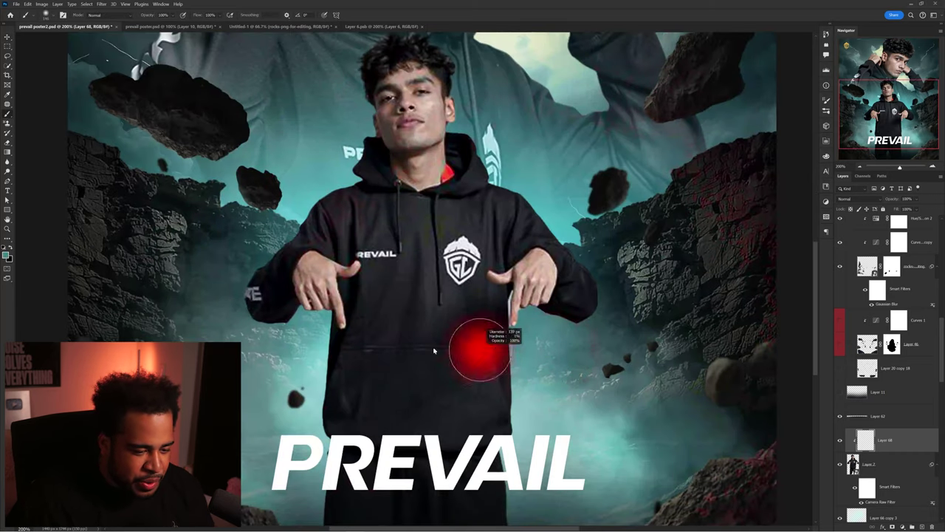
click(7, 253)
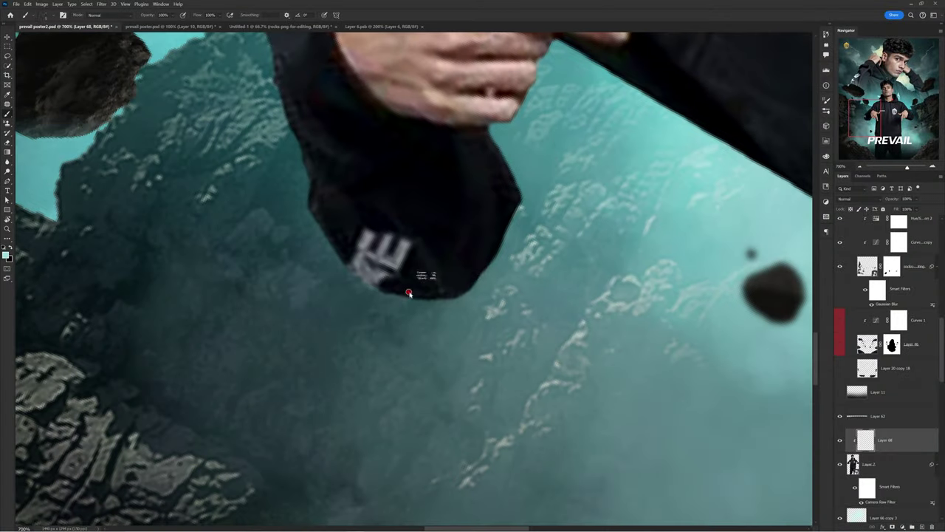
- Brush a thin light-teal rim along the edges of the front figure's sleeve and cuff on Layer 68
scroll(323, 144, up, 5)
drag(323, 145, 126, 52)
drag(633, 251, 296, 504)
mouse_move(441, 234)
mouse_down()
mouse_move(528, 342)
mouse_move(775, 494)
mouse_up()
drag(370, 291, 403, 436)
drag(372, 316, 462, 246)
scroll(462, 246, down, 3)
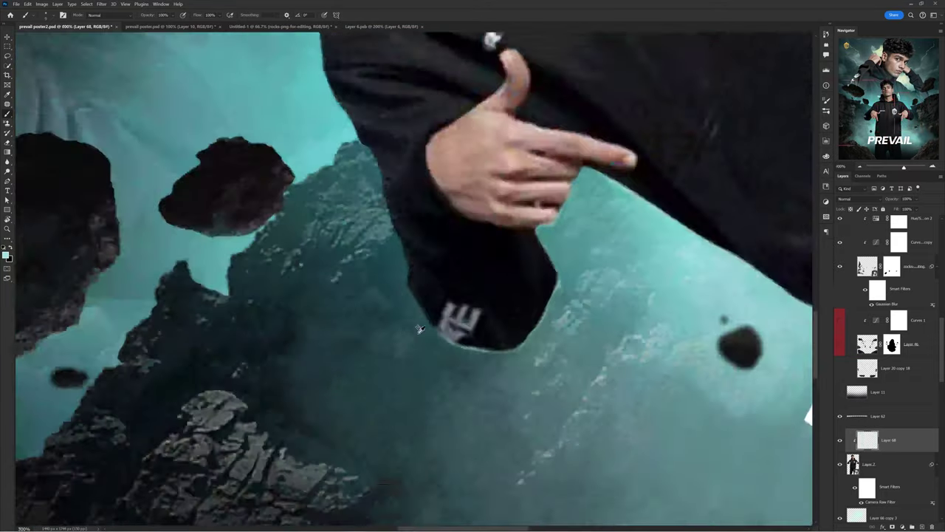
- Add a layer mask to the front figure on Layer 7 and a new clipped layer above Layer 68
scroll(418, 328, up, 4)
scroll(468, 251, down, 8)
click(869, 463)
click(891, 527)
scroll(568, 284, up, 8)
scroll(502, 205, down, 3)
key(Escape)
click(921, 527)
drag(911, 463, 911, 430)
- Brush teal rim light along the front figure's hood, shoulders, arms and torso edges on Layer 69
scroll(383, 177, up, 8)
drag(473, 202, 358, 200)
drag(502, 96, 352, 484)
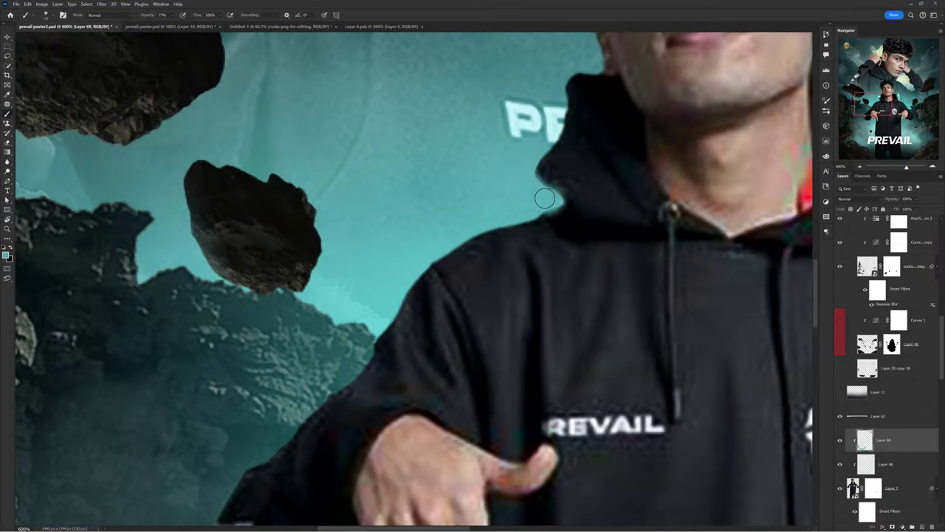
drag(738, 243, 367, 158)
drag(386, 489, 367, 148)
drag(589, 109, 355, 111)
drag(338, 203, 468, 167)
scroll(438, 249, down, 2)
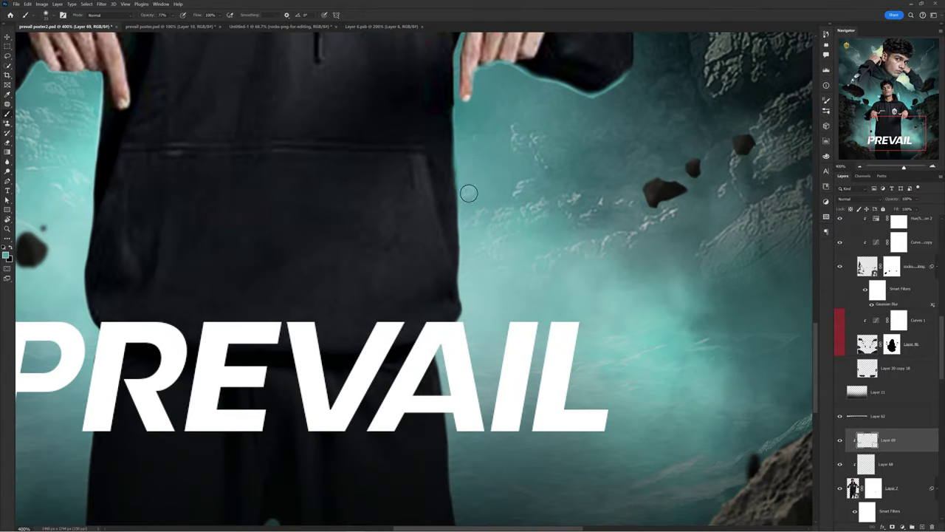
drag(369, 199, 639, 208)
scroll(305, 418, down, 3)
- Add another clipped layer set to Linear Dodge (Add), and brush a soft teal glow over both sides of the front figure
click(921, 527)
alt+click(904, 451)
click(859, 199)
click(865, 281)
drag(209, 281, 384, 219)
scroll(345, 339, down, 1)
scroll(424, 196, up, 3)
scroll(509, 201, down, 6)
scroll(622, 247, up, 8)
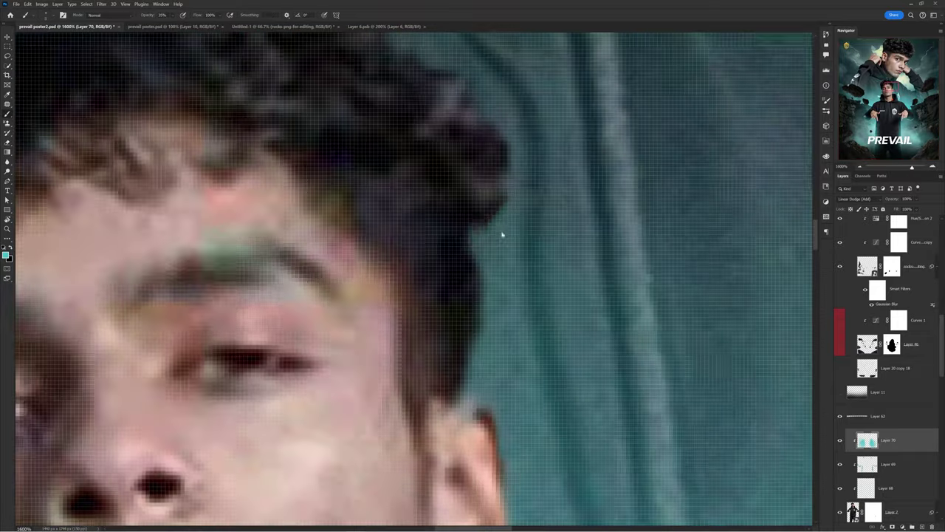
- Add a layer clipped to the rocks group above its Levels adjustment, and brush teal rim light onto the foreground rocks
key(ctrl+shift+alt+n)
scroll(623, 247, down, 7)
scroll(566, 365, up, 1)
key(v)
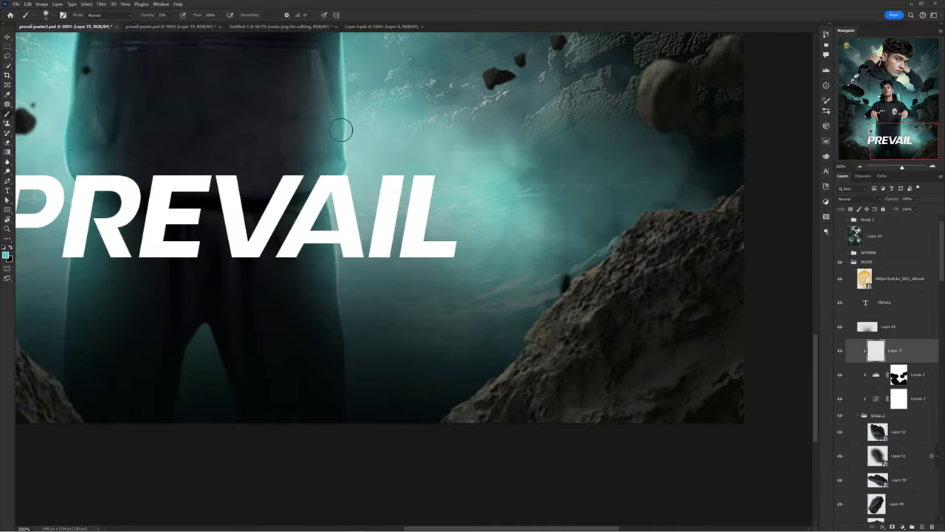
scroll(697, 276, up, 5)
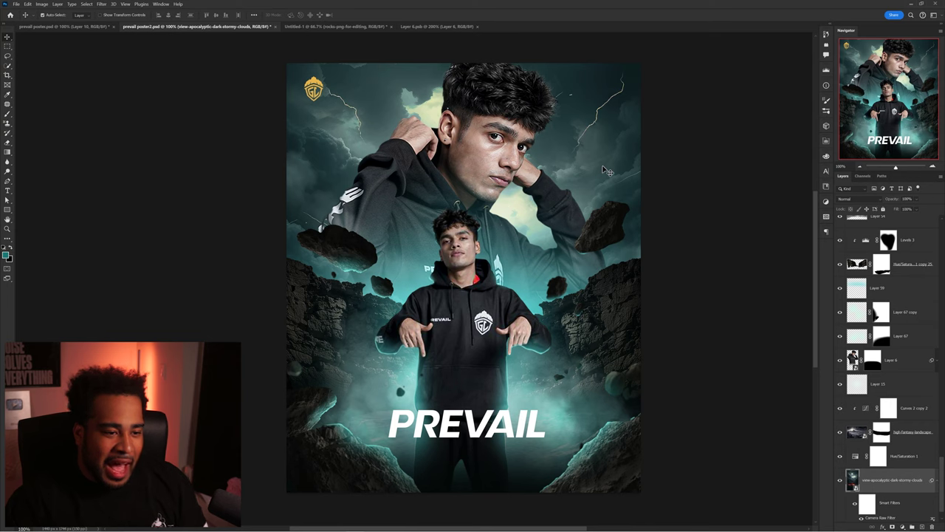
- Examine the poster's upper half up close, and compare the whole poster with the Layer 64 reference shown and hidden
drag(584, 233, 610, 169)
scroll(421, 116, up, 2)
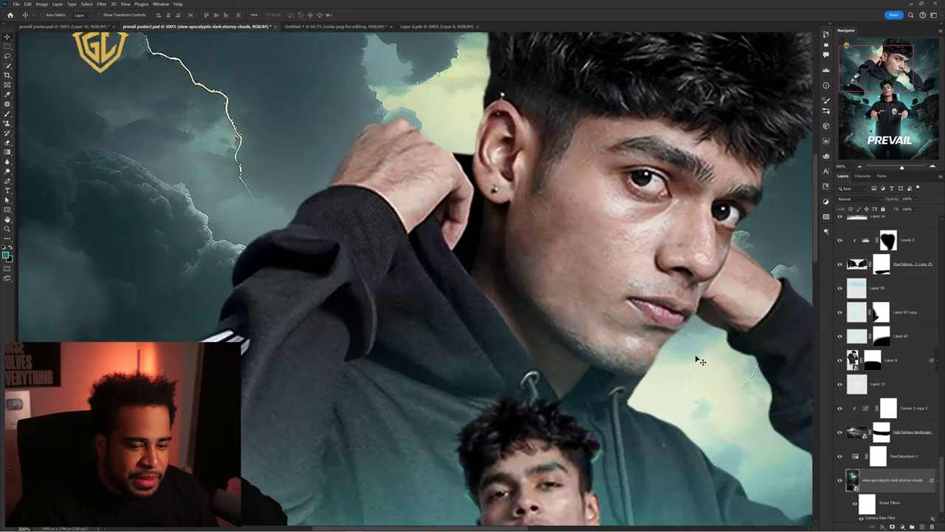
scroll(691, 343, down, 3)
scroll(851, 252, up, 10)
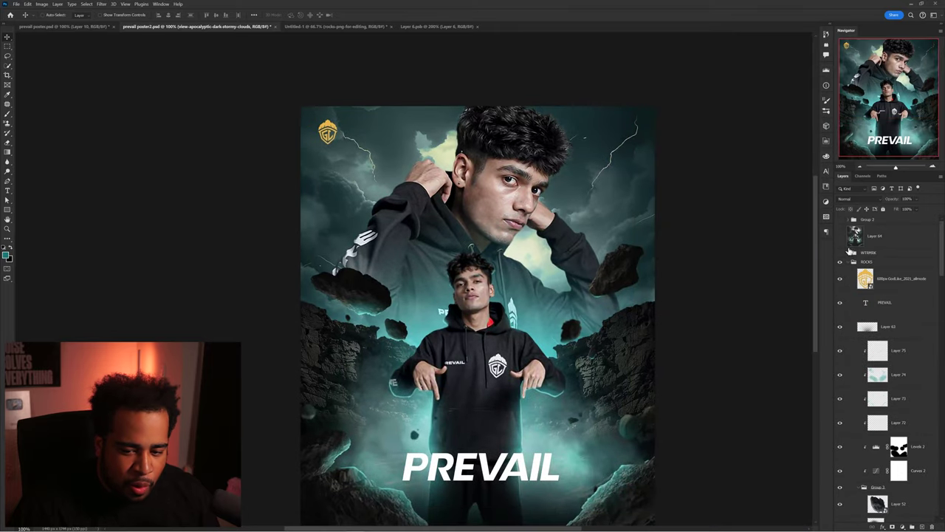
click(840, 236)
scroll(491, 232, down, 1)
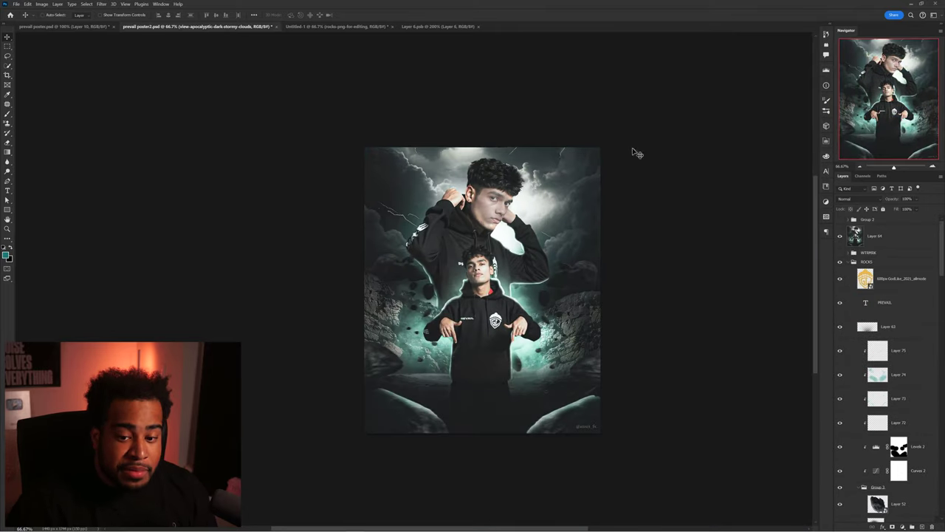
click(840, 235)
scroll(467, 254, up, 4)
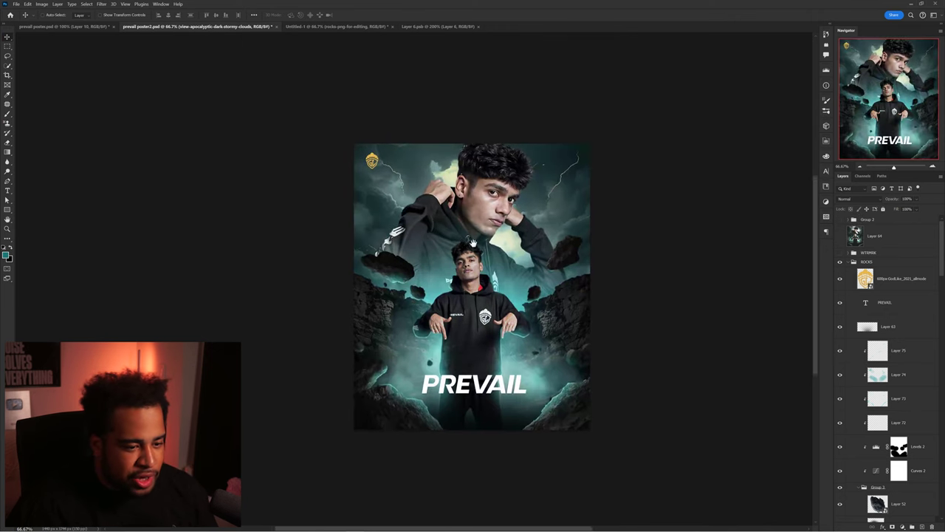
scroll(466, 255, down, 2)
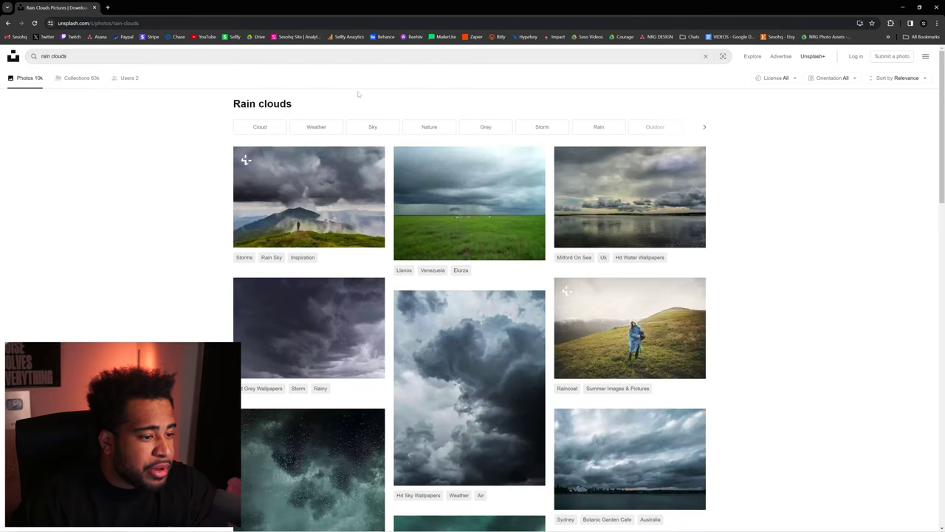
- Browse the Unsplash rain clouds photo results for a dark storm cloud image
scroll(458, 196, down, 3)
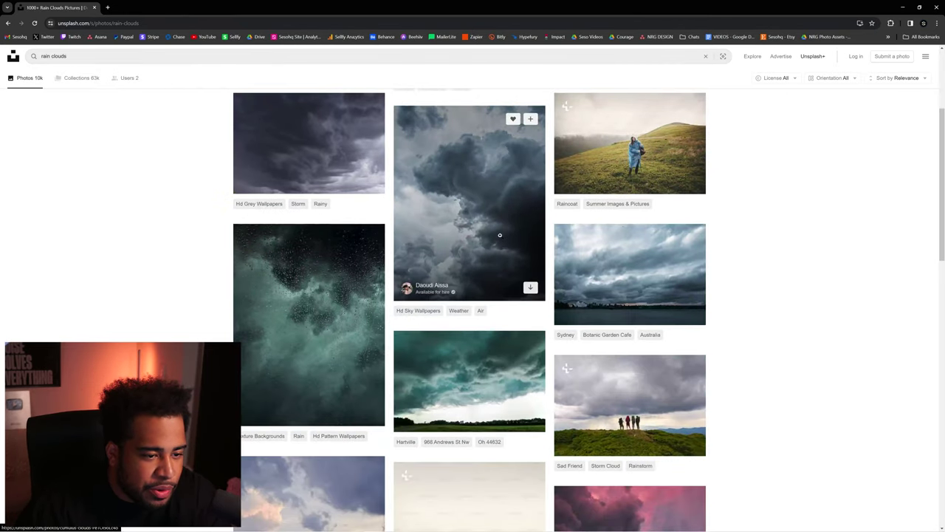
scroll(496, 183, down, 8)
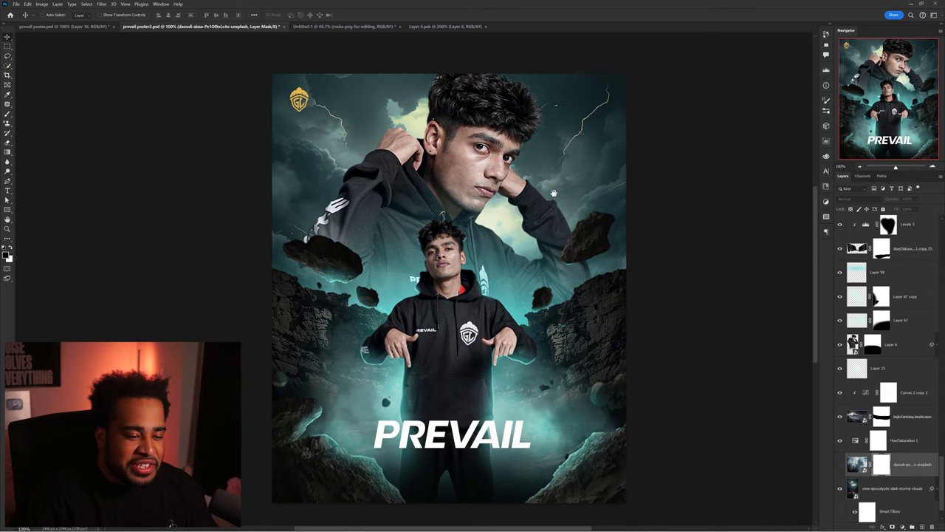
- Show the masked storm cloud photo layer that sits above the original storm background in the poster
drag(554, 193, 561, 208)
scroll(571, 135, up, 1)
scroll(386, 156, down, 1)
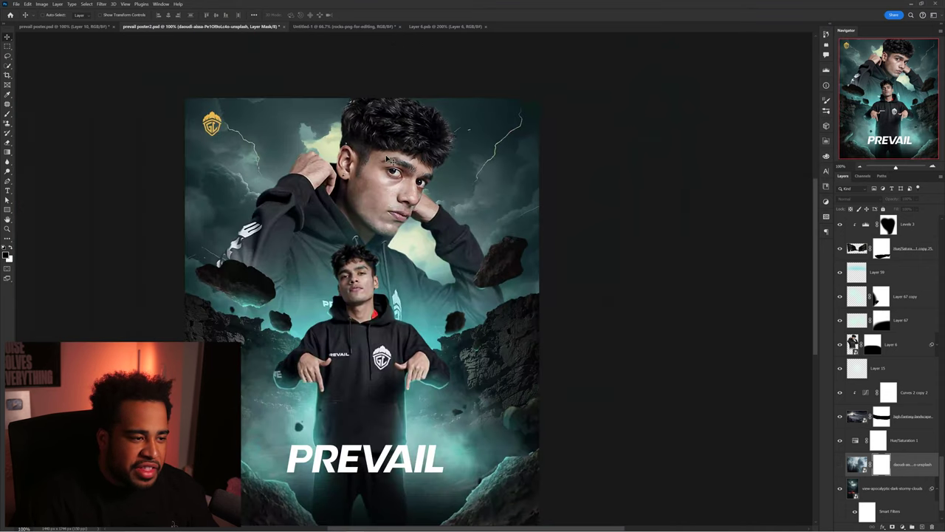
drag(389, 159, 459, 160)
click(840, 467)
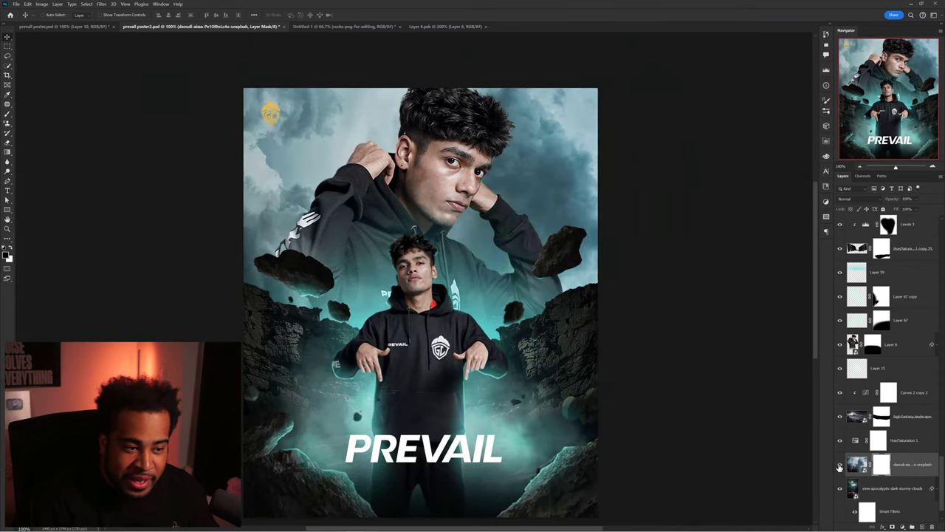
- Paint the cloud photo's layer mask to hide its outer areas and reveal bright clouds only around the large figure's head
key(b)
key(x)
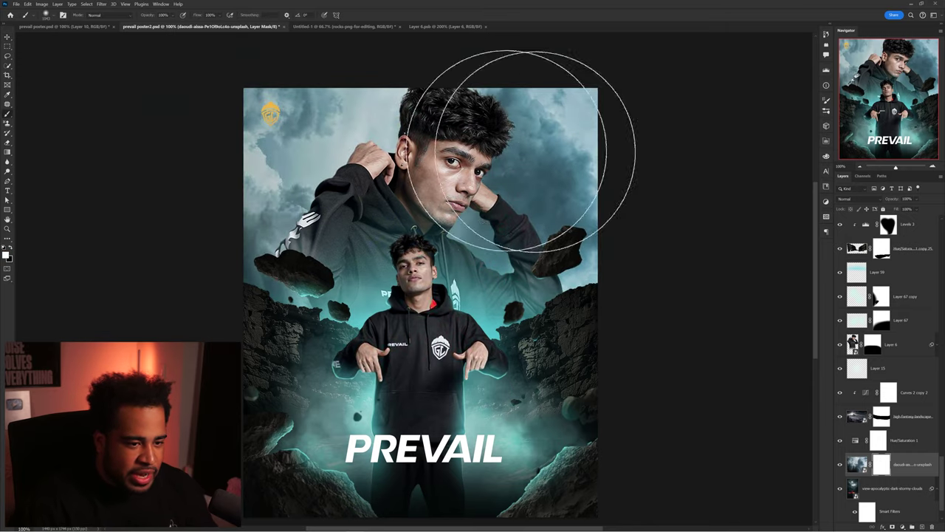
key(x)
mouse_move(584, 187)
mouse_down()
mouse_move(236, 164)
mouse_move(604, 229)
mouse_move(612, 293)
mouse_move(309, 272)
mouse_up()
key(x)
drag(372, 264, 401, 264)
mouse_move(431, 185)
mouse_down()
mouse_move(388, 183)
mouse_move(428, 189)
mouse_up()
click(386, 144)
click(438, 226)
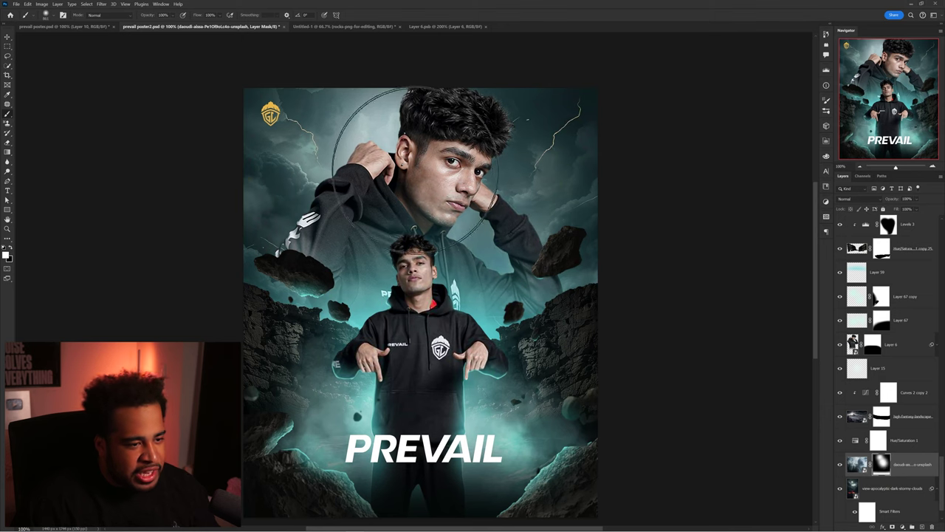
key(v)
drag(507, 283, 518, 293)
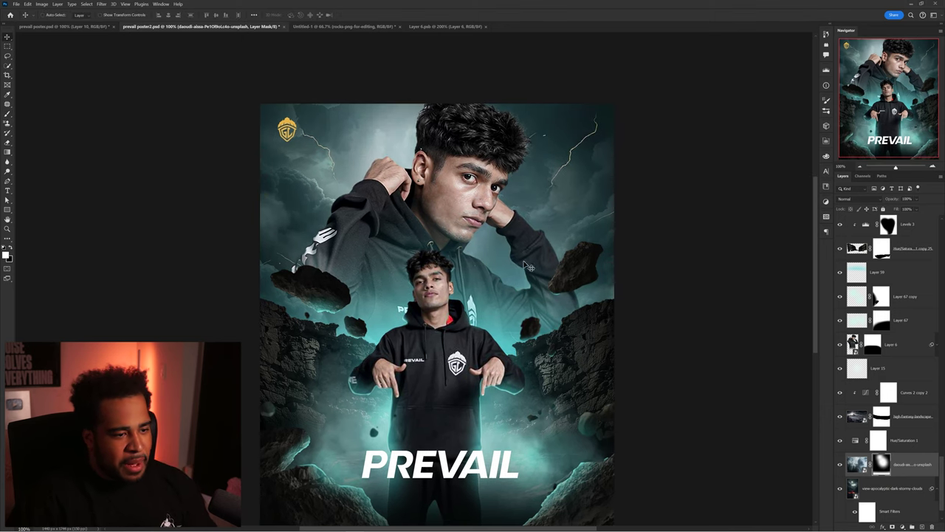
- Select the PREVAIL title text layer
click(914, 464)
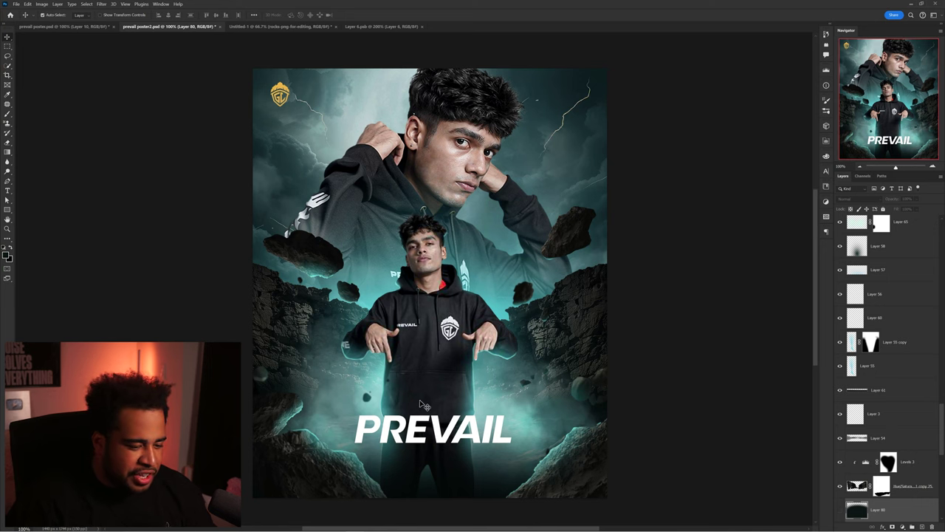
ctrl+click(437, 429)
scroll(875, 254, up, 2)
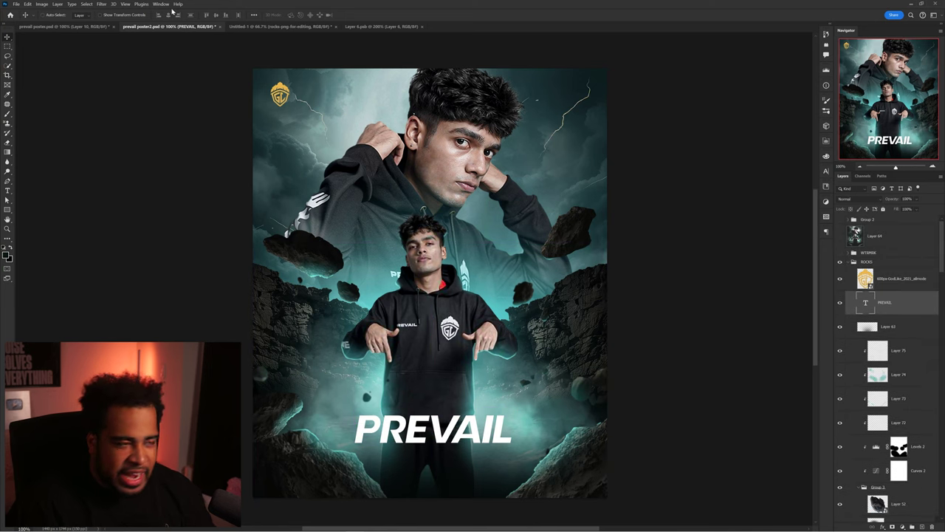
- Switch to the prevail poster.psd document and show Group 2 to view its contents
click(63, 26)
scroll(855, 240, up, 5)
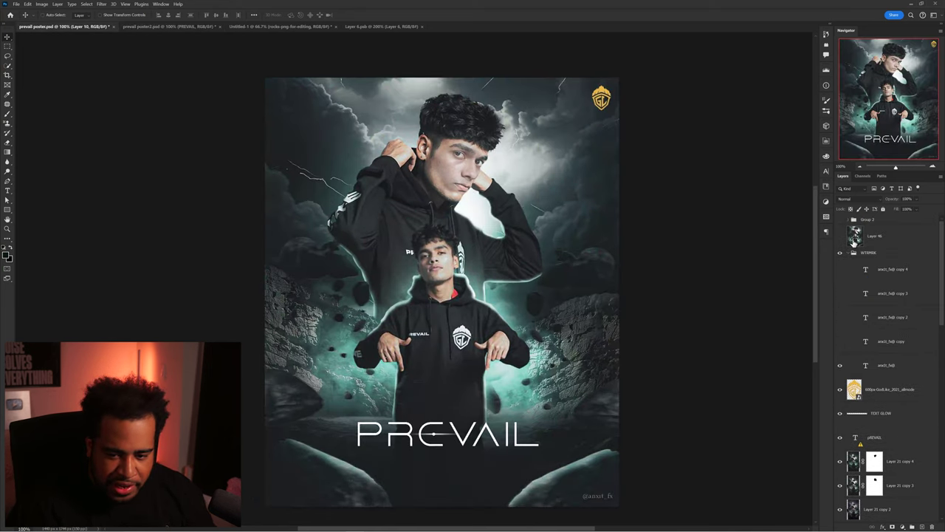
click(840, 220)
scroll(425, 476, up, 3)
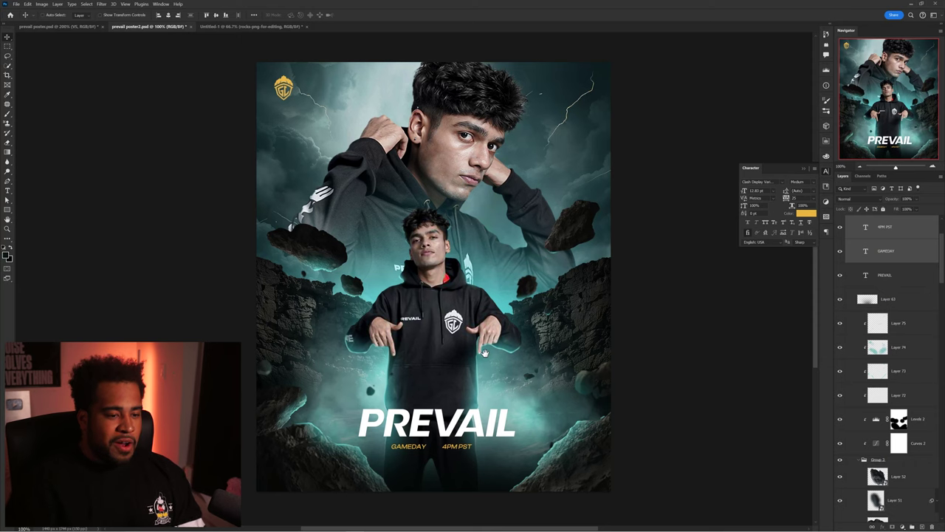
- Deselect the GAMEDAY and 4PM PST text layers and close the character settings
drag(485, 353, 488, 361)
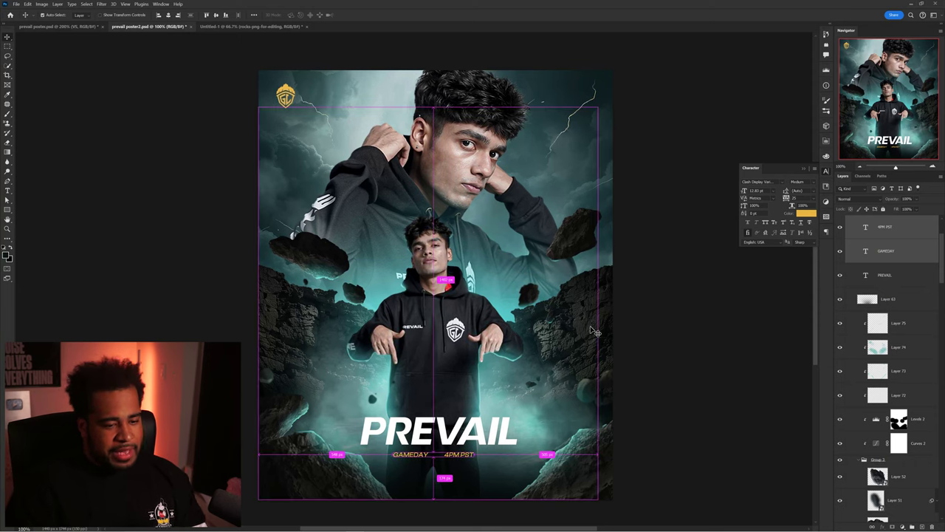
click(669, 315)
click(826, 171)
drag(661, 222, 667, 219)
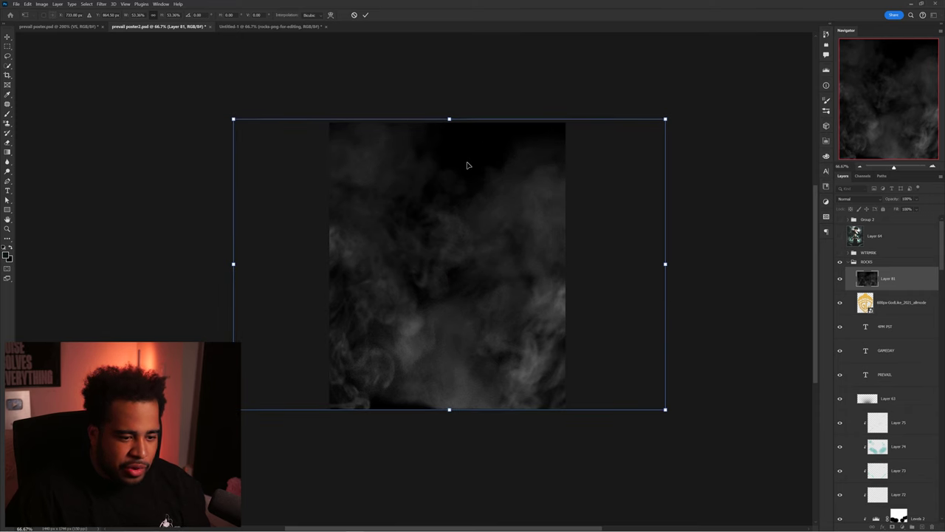
- Confirm the smoke texture's size over the poster and set its blend mode to Soft Light
key(Return)
click(862, 198)
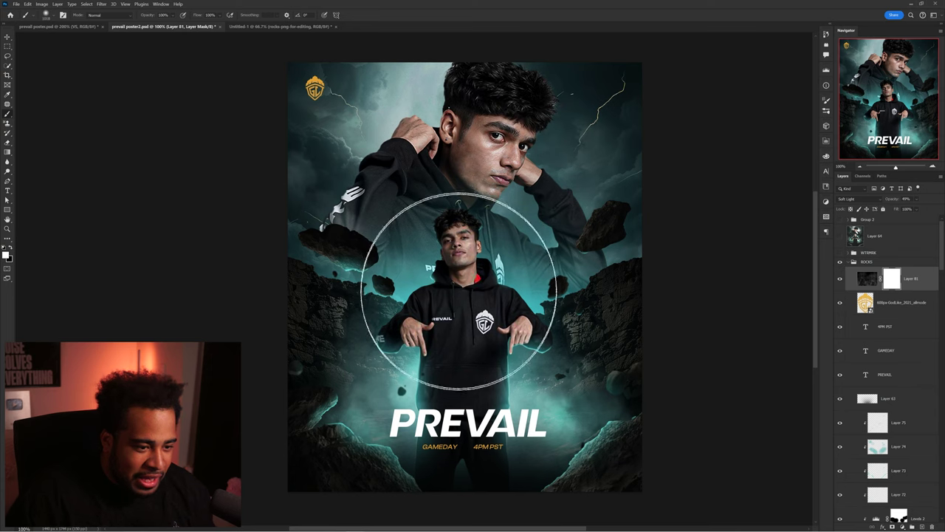
- Brush black on the smoke texture's mask to clear the smoke from the front figure, the title and the rocks' edges
key(x)
drag(468, 338, 448, 338)
click(427, 284)
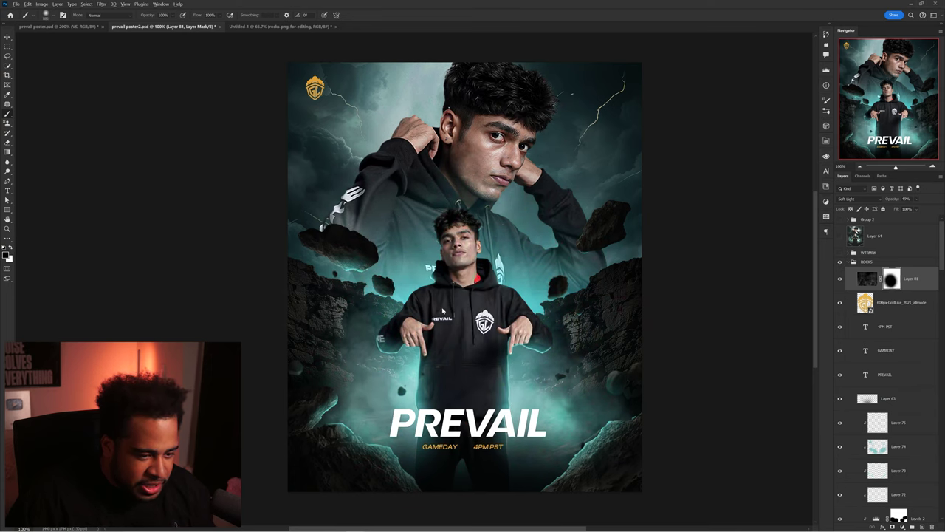
key(ctrl+z)
click(489, 363)
click(504, 288)
key(bracketleft)
key(bracketleft)
key(bracketleft)
drag(421, 299, 445, 396)
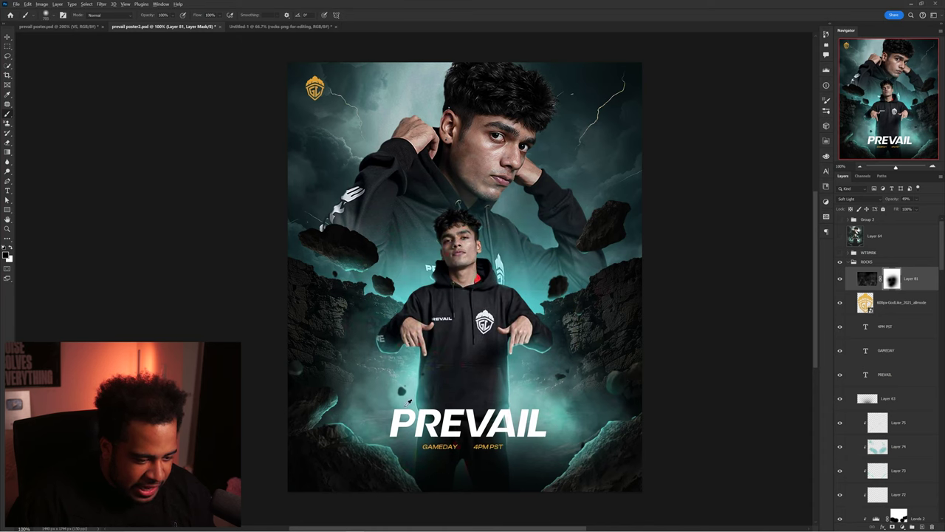
drag(390, 415, 351, 418)
alt+right_click(468, 404)
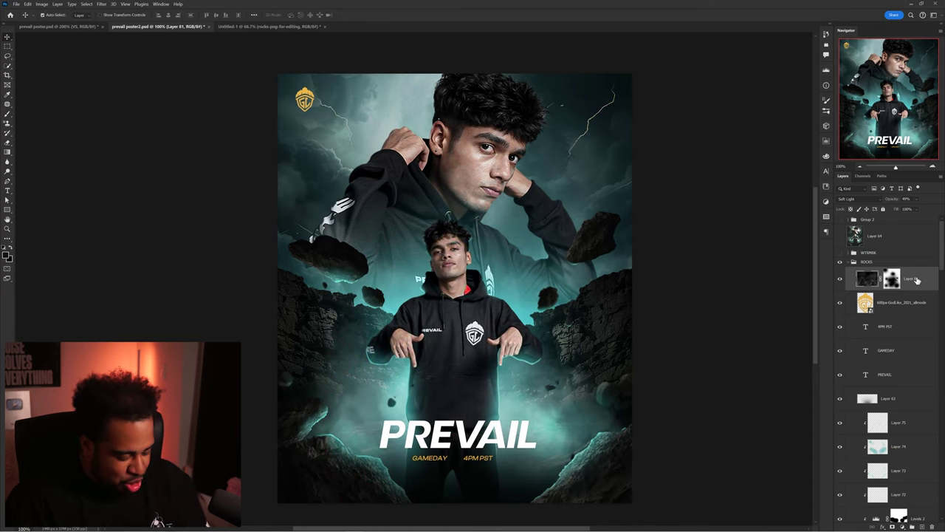
- Stamp all visible layers into a new layer above the smoke texture and convert it to a smart object
key(ctrl+alt+shift+e)
right_click(917, 281)
click(875, 334)
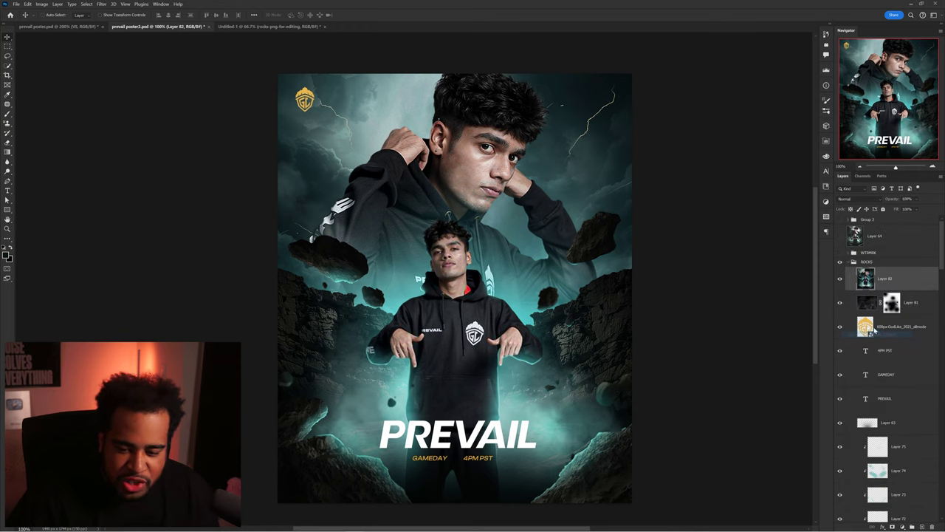
- Start an Iris Blur on the merged layer and enlarge its ellipse so both figures and the title stay sharp
click(101, 4)
mouse_move(112, 99)
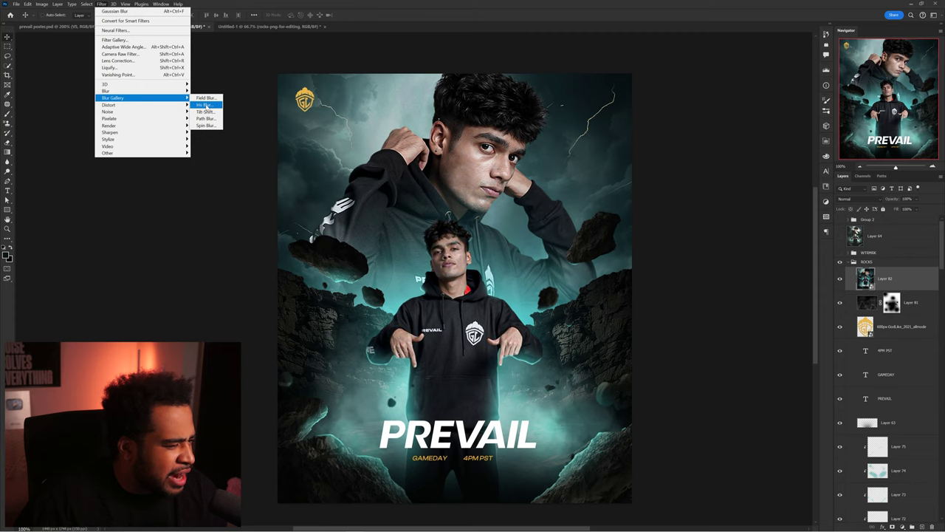
click(204, 105)
drag(429, 88, 424, 81)
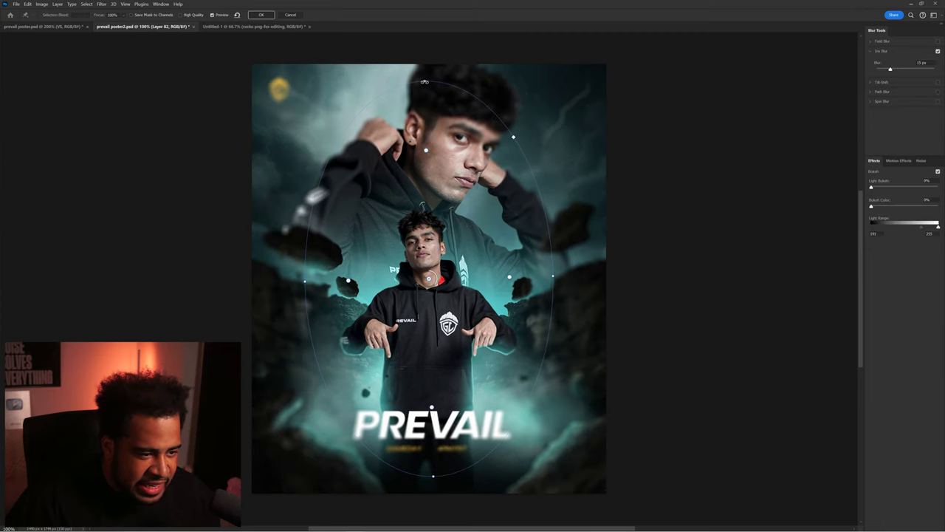
drag(552, 274, 597, 273)
drag(434, 481, 434, 500)
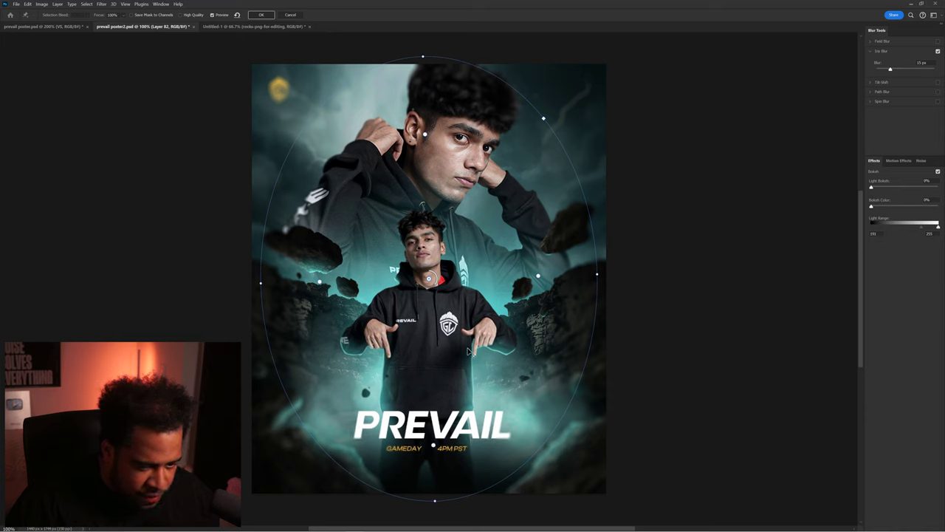
drag(463, 360, 465, 351)
- Add a second iris focus area over the title's right end, lower the blur amount, and apply the Iris Blur
click(547, 445)
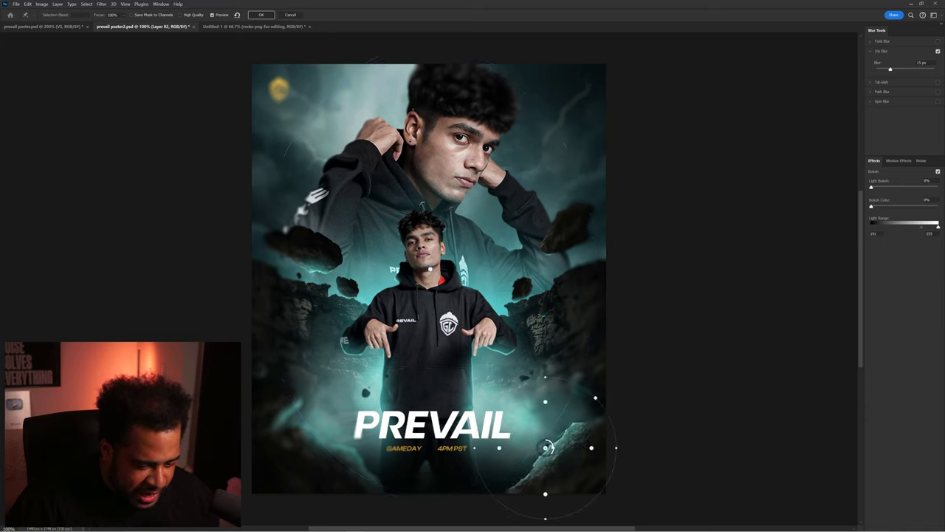
drag(508, 437, 509, 427)
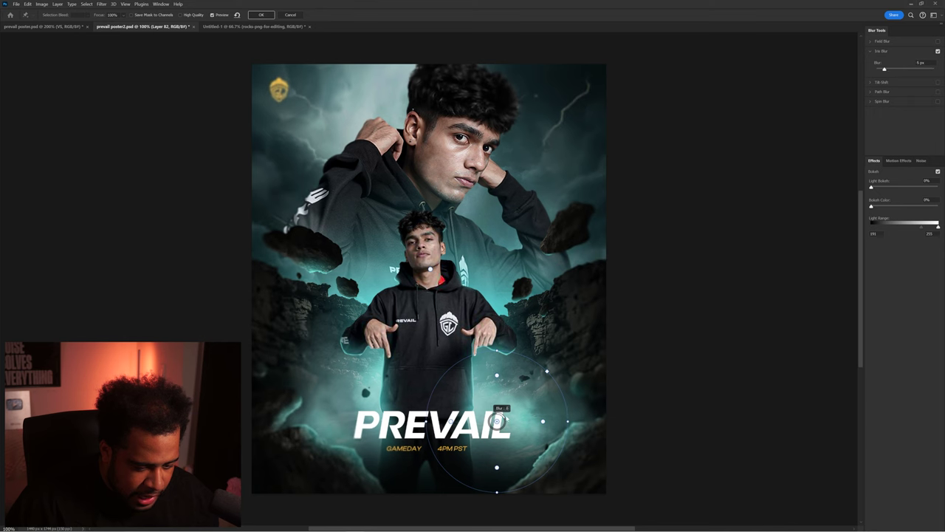
mouse_move(529, 426)
mouse_down()
mouse_move(525, 447)
mouse_move(530, 426)
mouse_up()
key(Return)
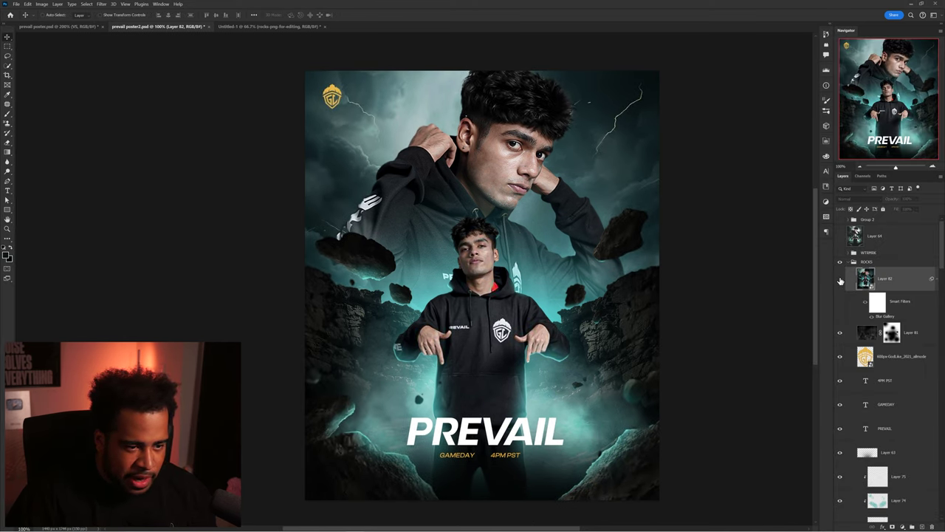
- Paint black on the blurred layer's mask over the gold logo to keep it sharp
key(b)
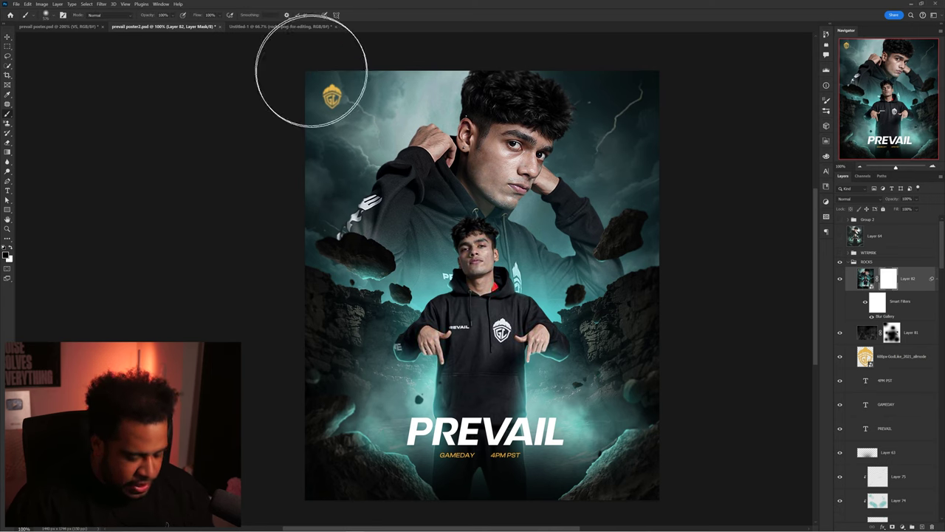
scroll(310, 70, up, 1)
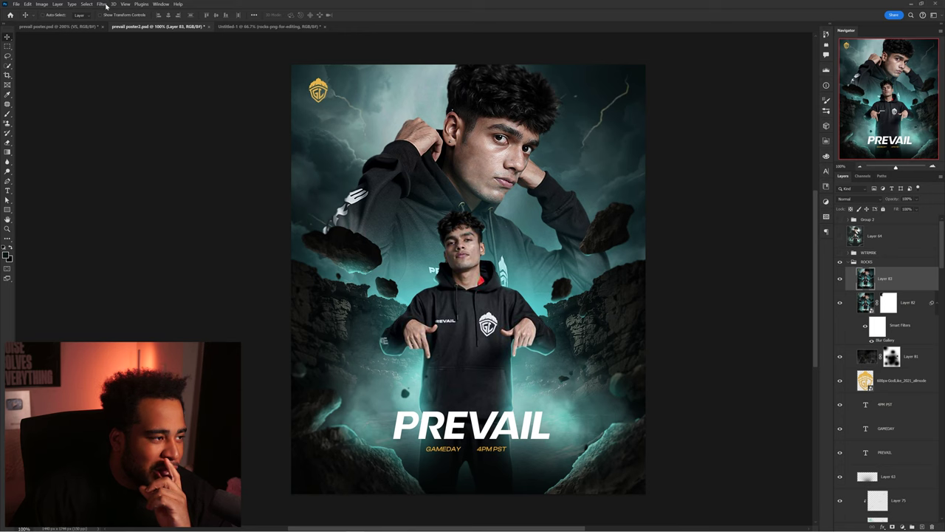
- Open the Camera Raw Filter on merged Layer 83, raise its shadows and whites while lowering its blacks, and open the Color Mixer
click(101, 4)
click(120, 54)
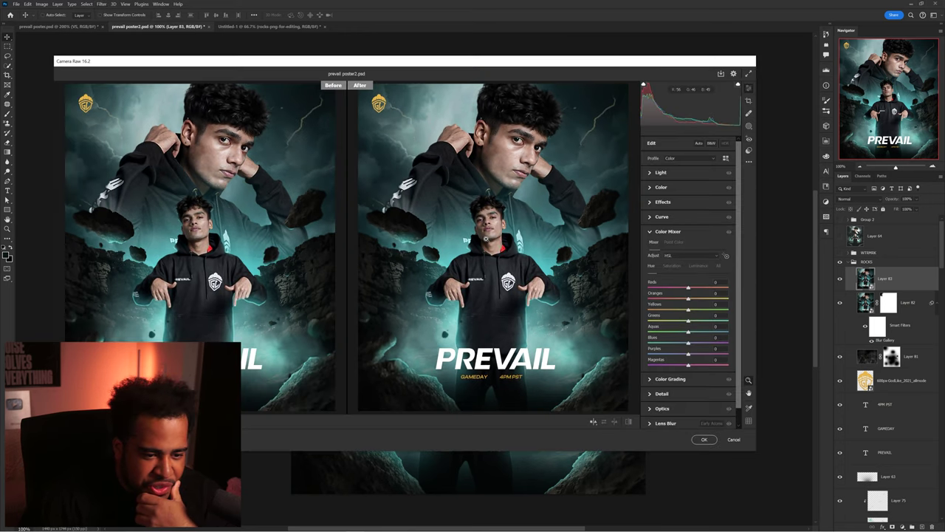
click(650, 172)
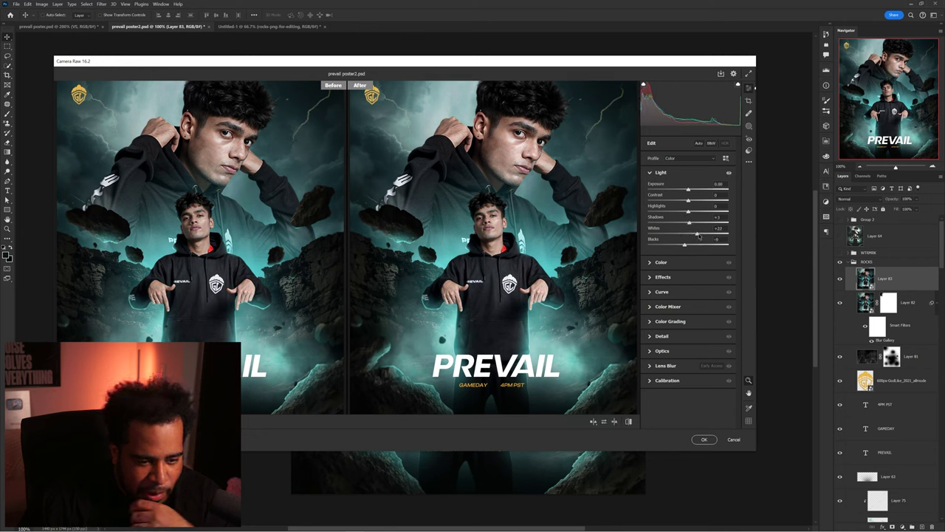
click(662, 306)
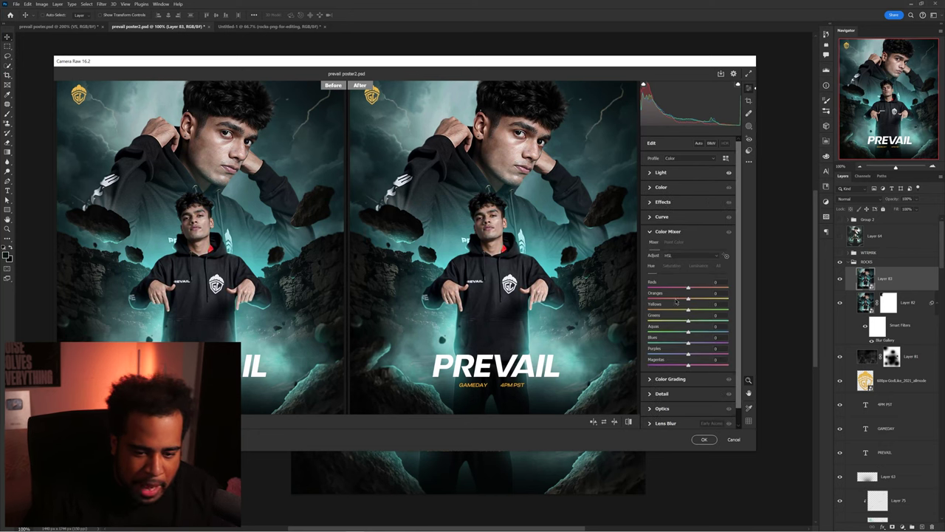